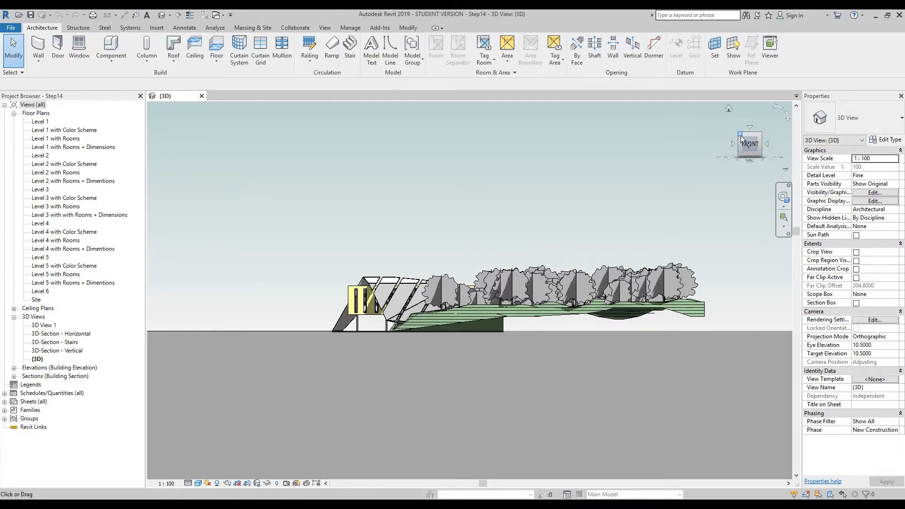
- Show the model in an isometric corner view and turn on the sun path
click(740, 136)
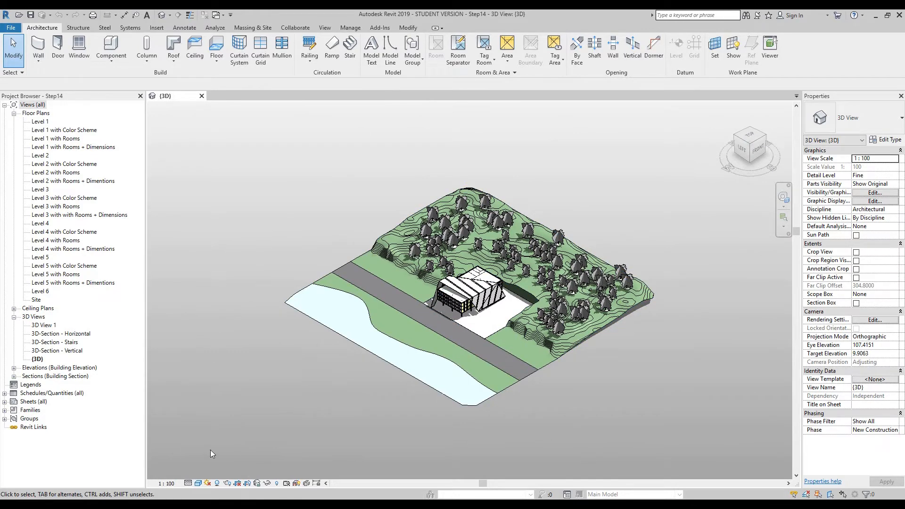
click(209, 485)
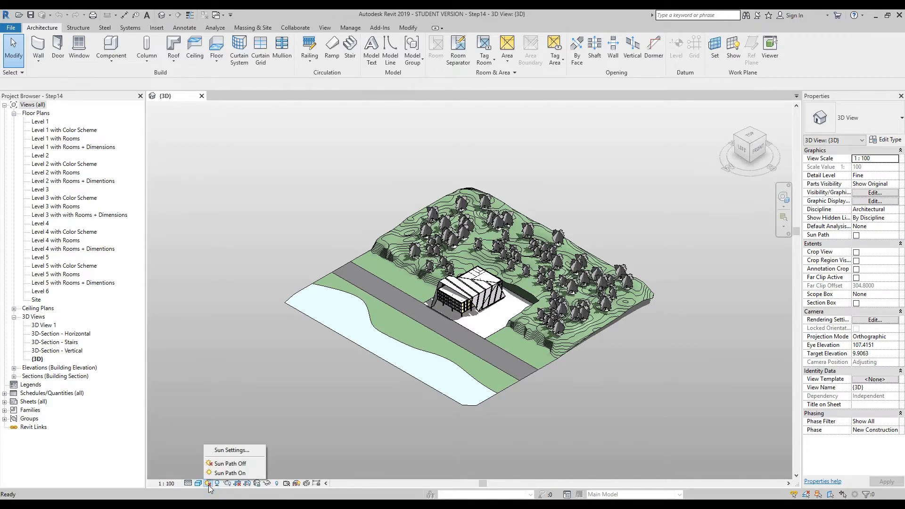
click(222, 473)
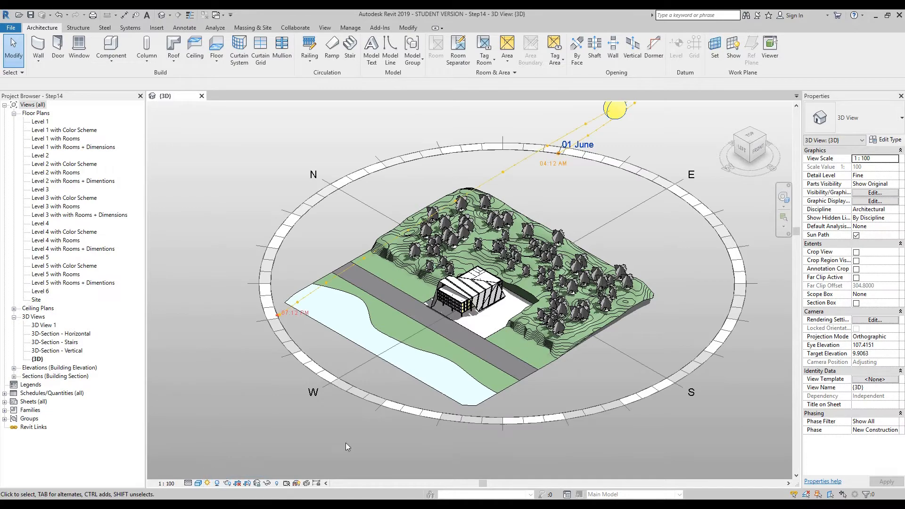
- Set the sun's time to 01:00 PM and move the sun along its daily path to 02:15 PM
middle_drag(295, 164, 256, 195)
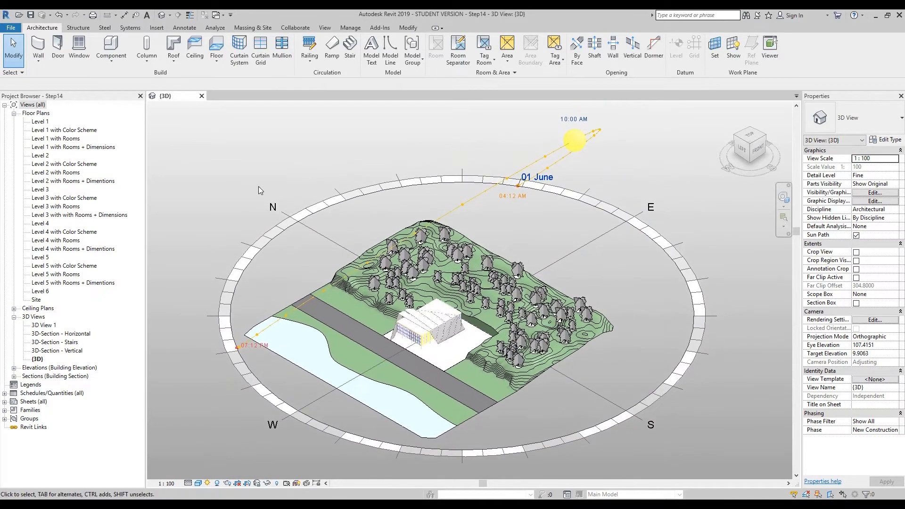
click(784, 198)
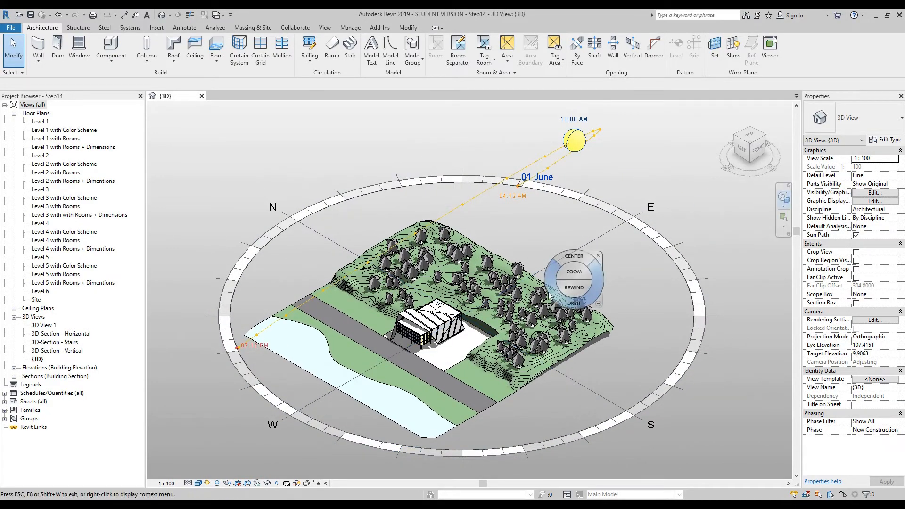
mouse_move(574, 303)
mouse_down()
mouse_move(669, 273)
mouse_move(620, 296)
mouse_move(454, 254)
mouse_move(623, 290)
mouse_move(703, 292)
mouse_move(731, 276)
mouse_move(508, 320)
mouse_move(477, 141)
mouse_up()
scroll(266, 323, up, 5)
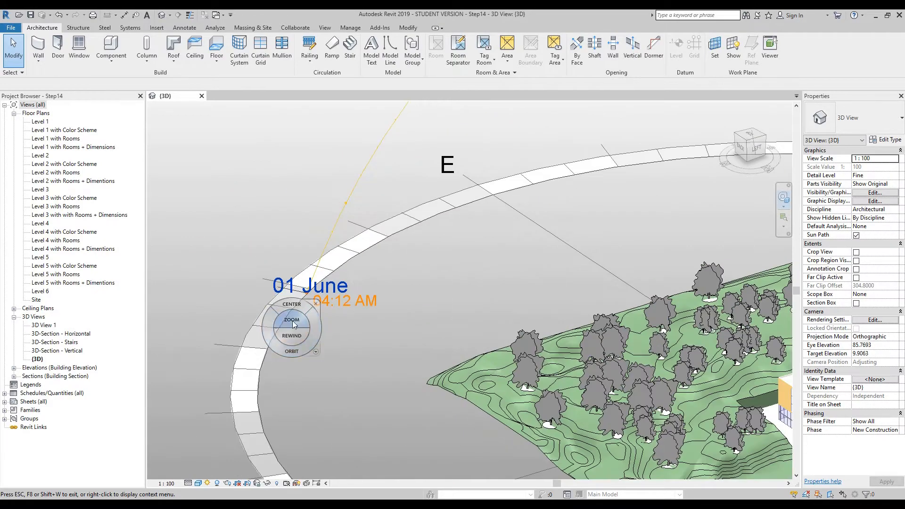
scroll(350, 362, down, 5)
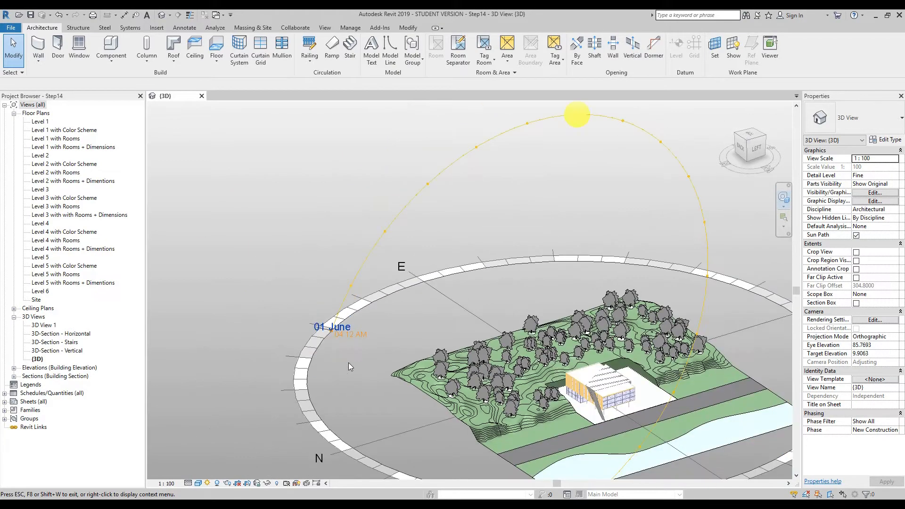
drag(346, 185, 431, 200)
click(418, 172)
click(457, 125)
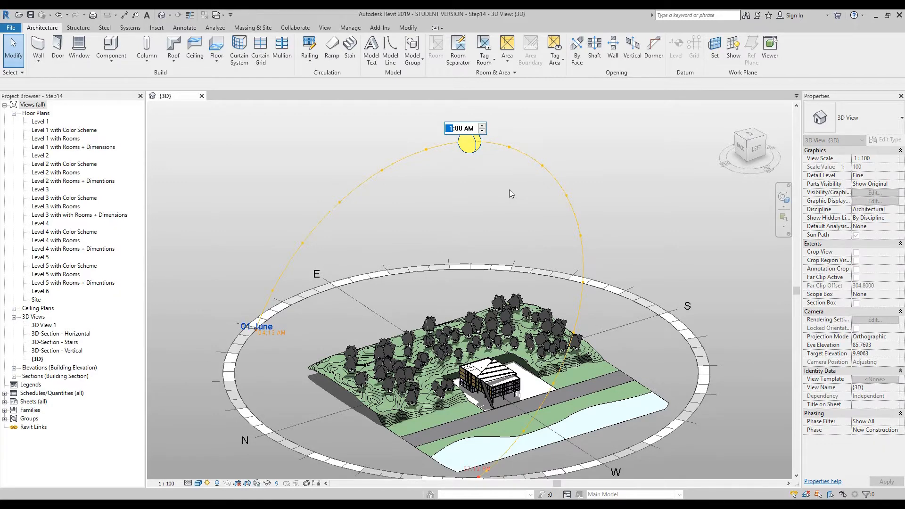
click(476, 129)
click(481, 131)
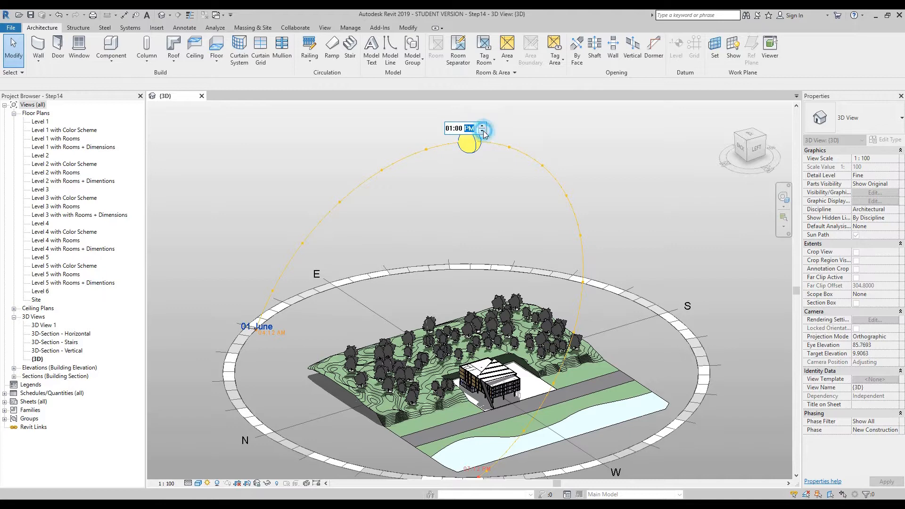
click(597, 163)
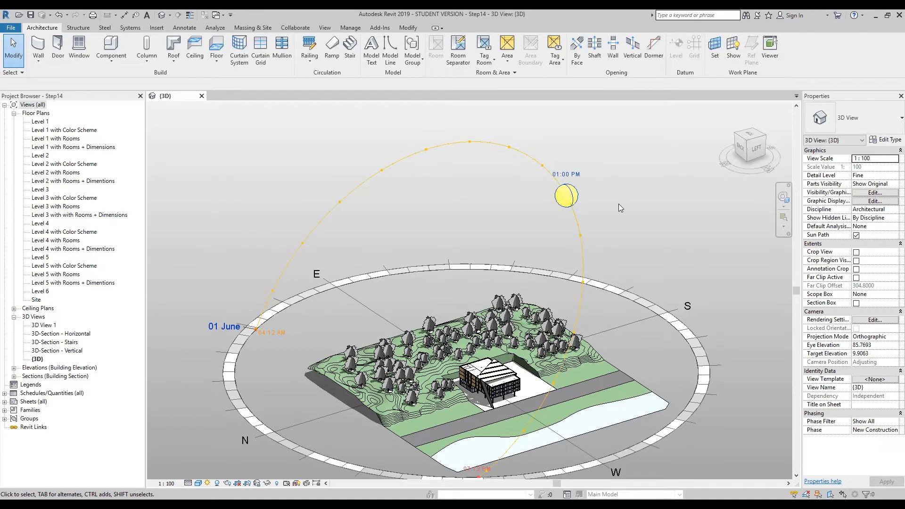
click(577, 193)
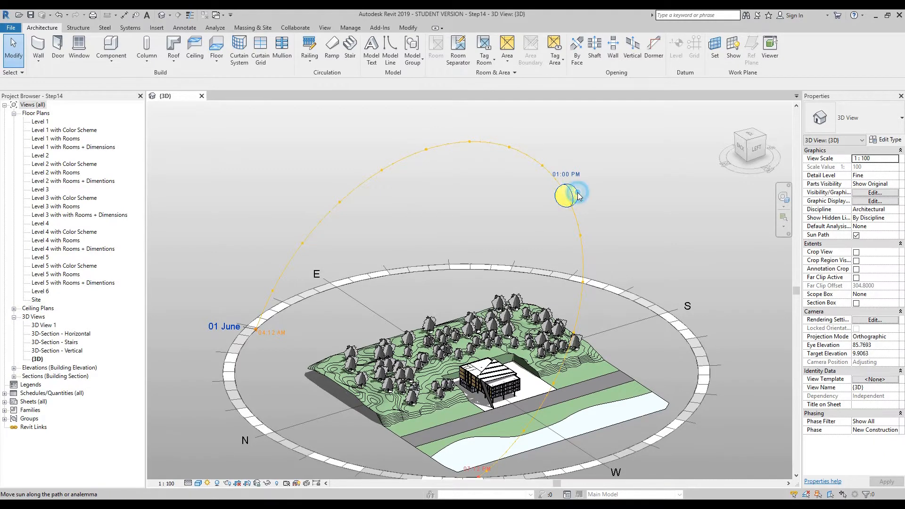
drag(564, 197, 586, 250)
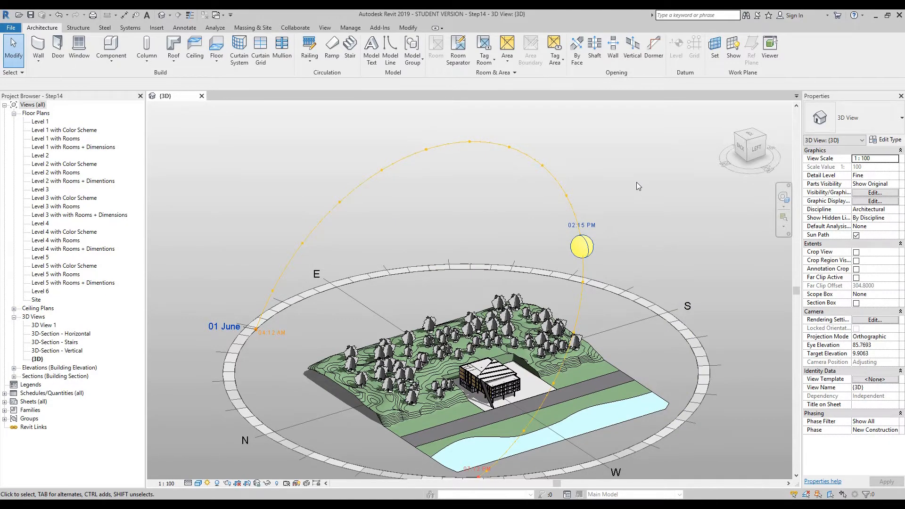
- Set the sun path's date to 15 April 2018
click(225, 328)
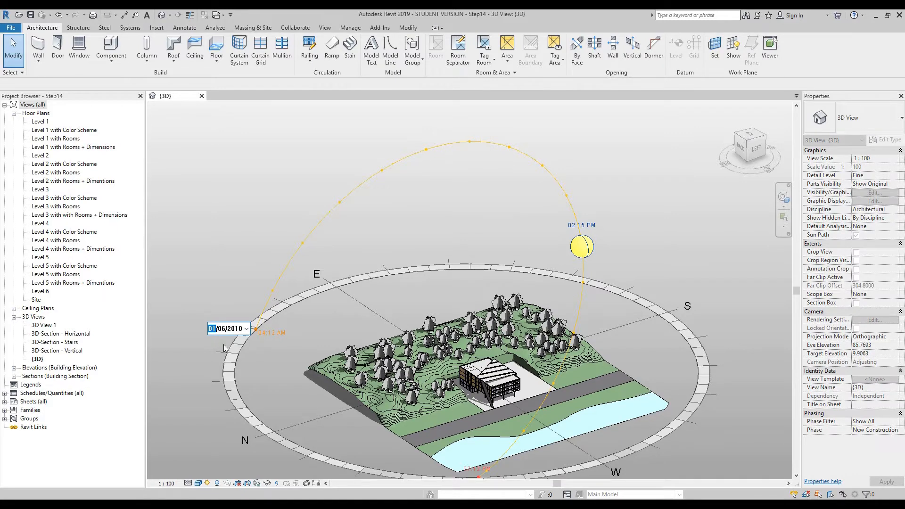
click(237, 328)
text(2018)
click(243, 225)
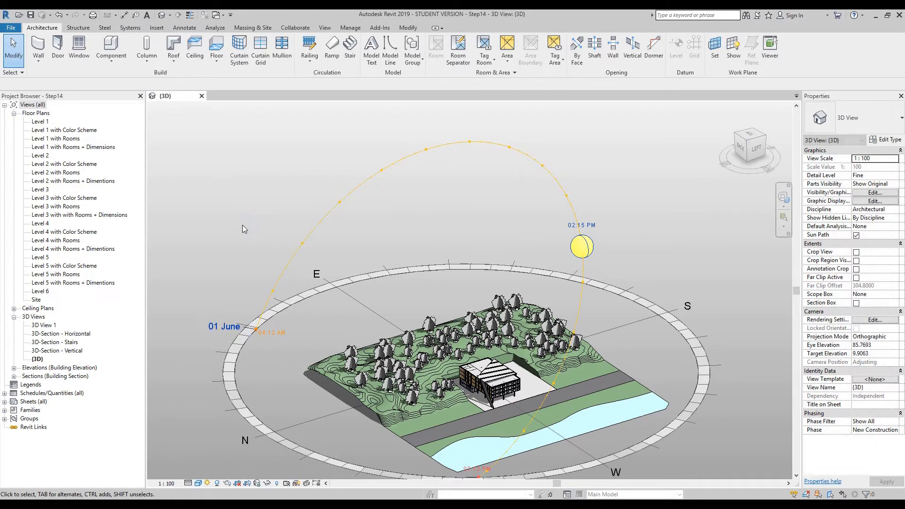
click(215, 329)
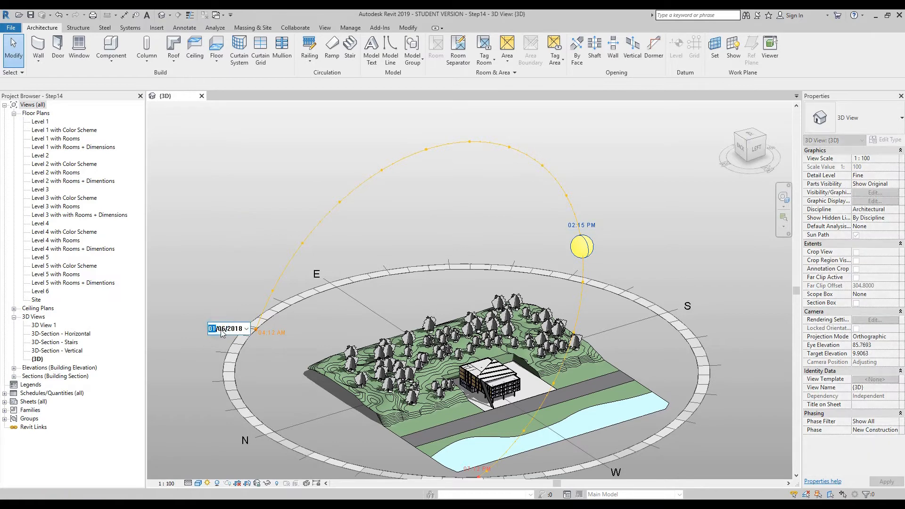
key(Right)
click(212, 330)
text(15)
click(250, 255)
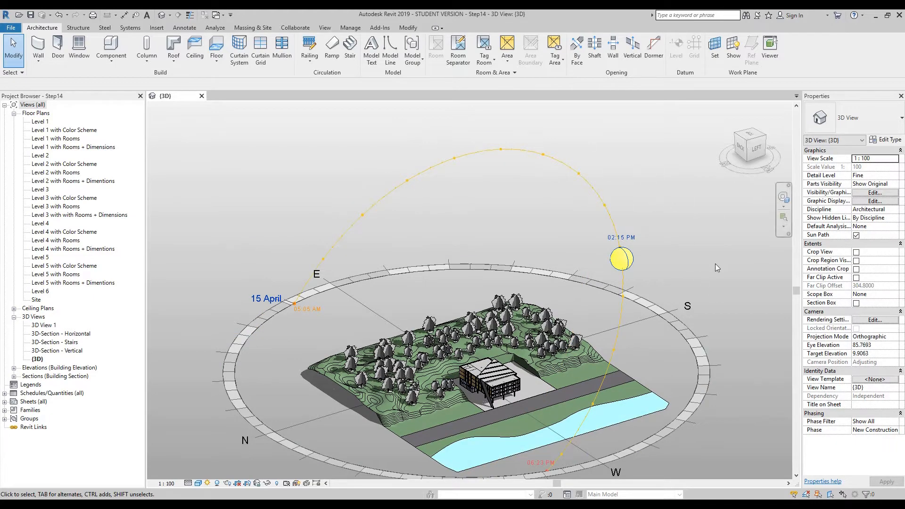
- Examine the shadows on the building, terrain and road, as well as the whole sun path around the site
scroll(714, 263, down, 3)
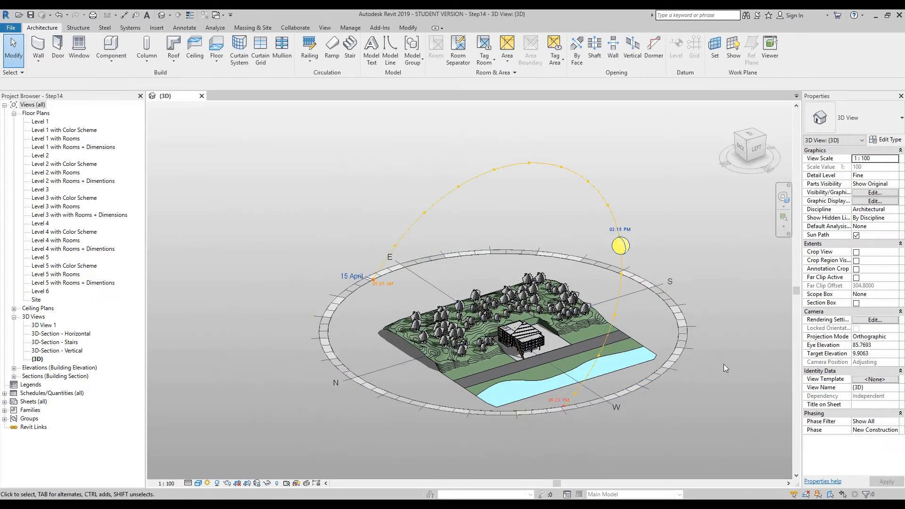
scroll(532, 361, up, 6)
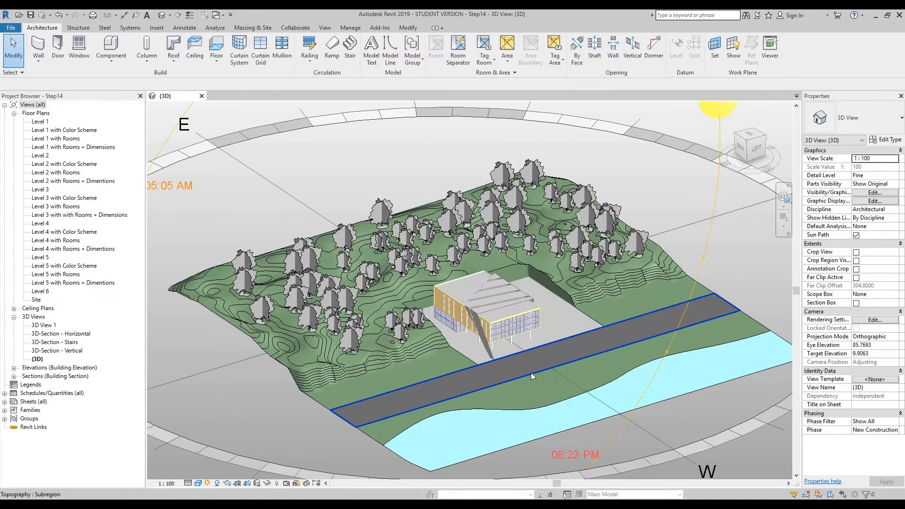
scroll(579, 334, down, 3)
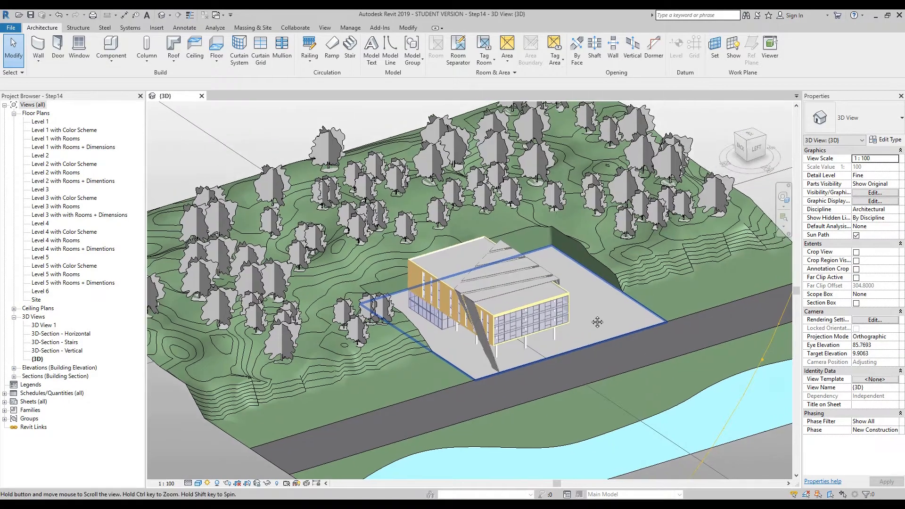
scroll(520, 375, up, 3)
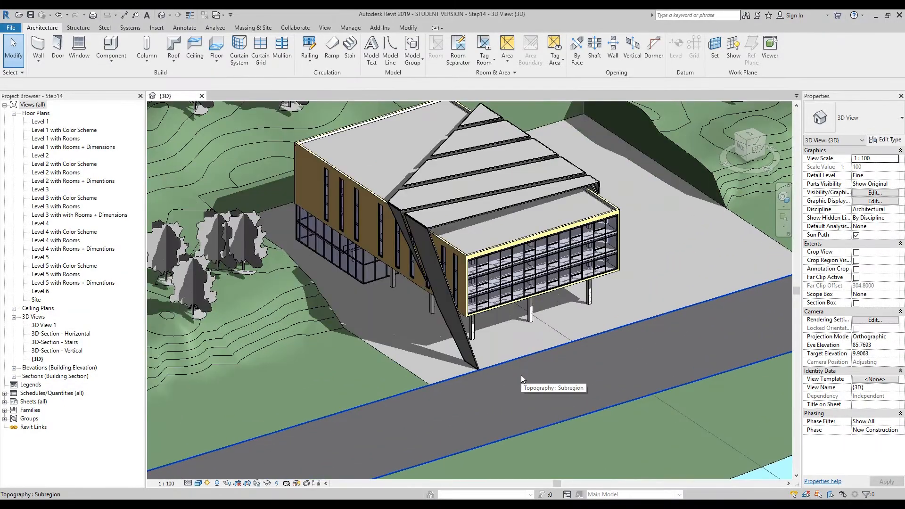
scroll(302, 288, down, 2)
scroll(725, 445, down, 4)
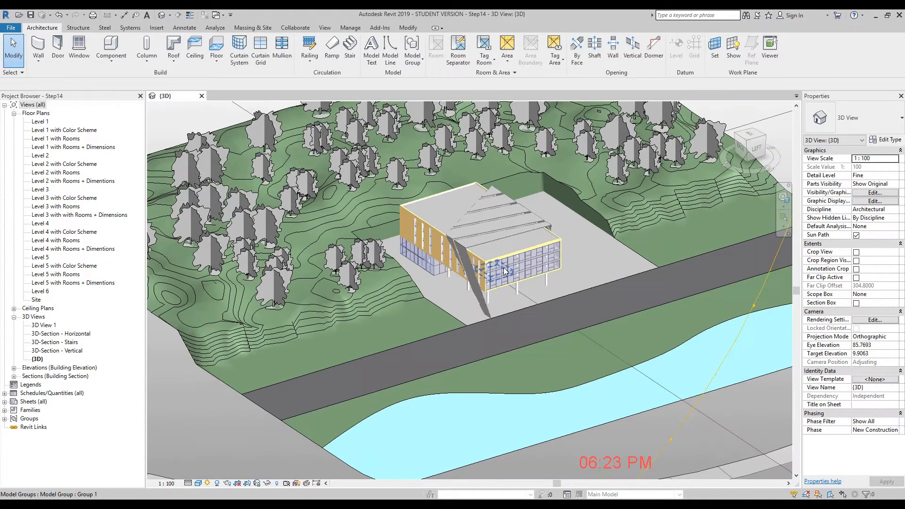
scroll(728, 436, down, 2)
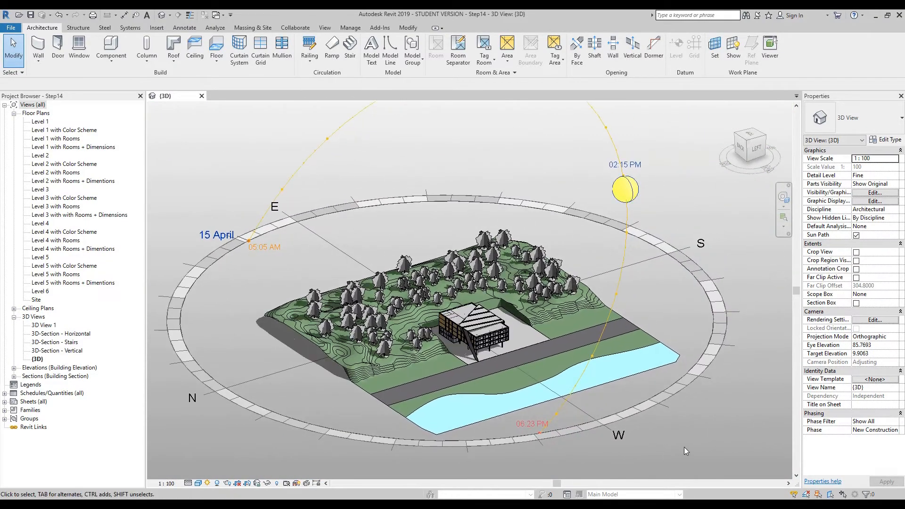
scroll(702, 433, down, 1)
middle_drag(716, 438, 712, 439)
middle_drag(502, 179, 488, 171)
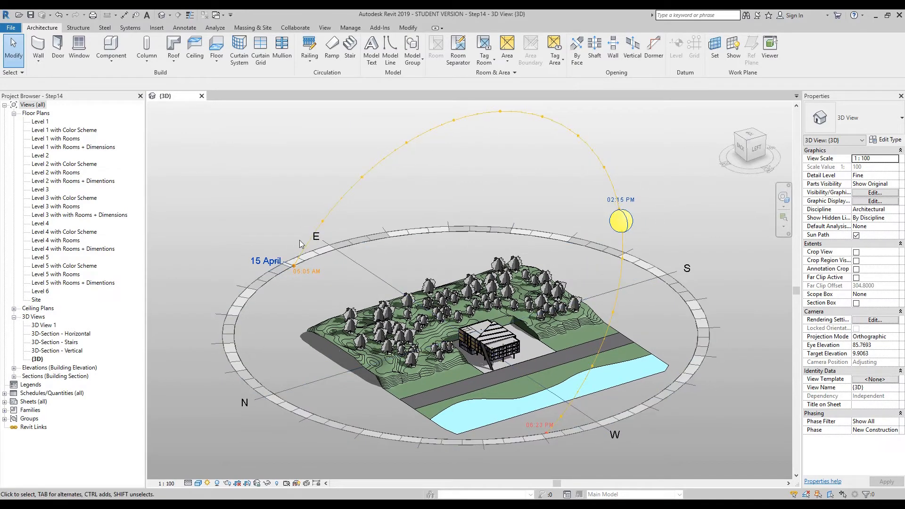
- In the sun settings, apply Level 4 as the ground plane level and return it to Level 1
click(207, 484)
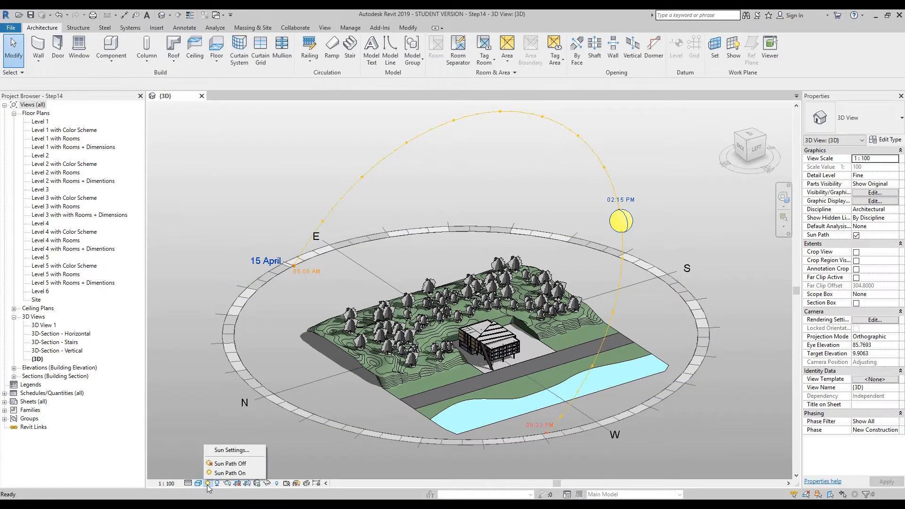
click(232, 450)
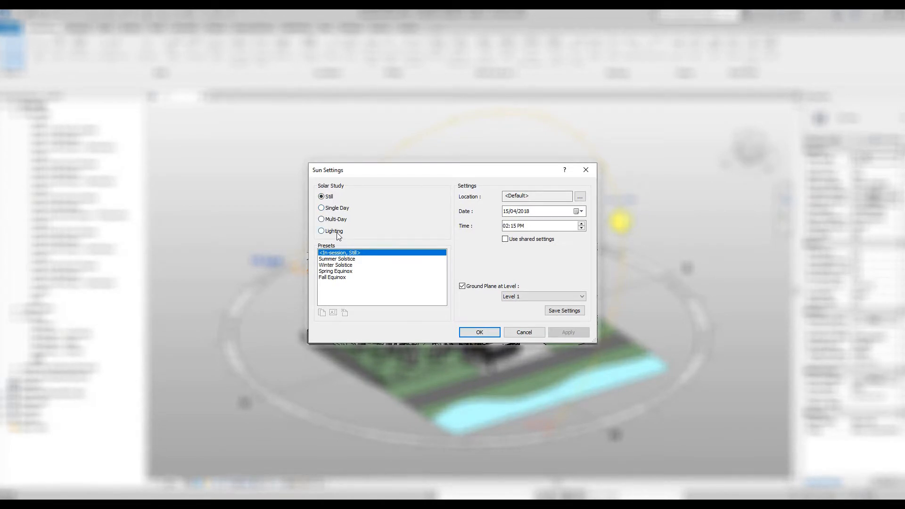
click(570, 198)
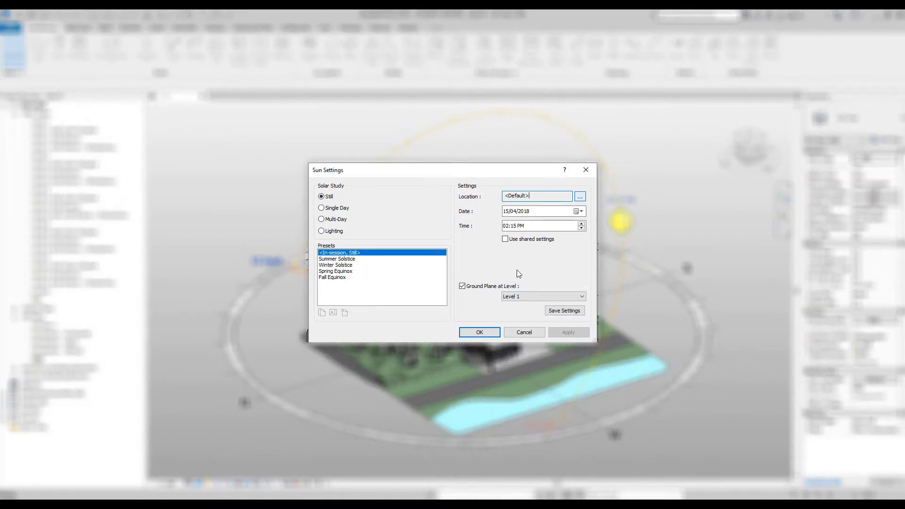
click(532, 299)
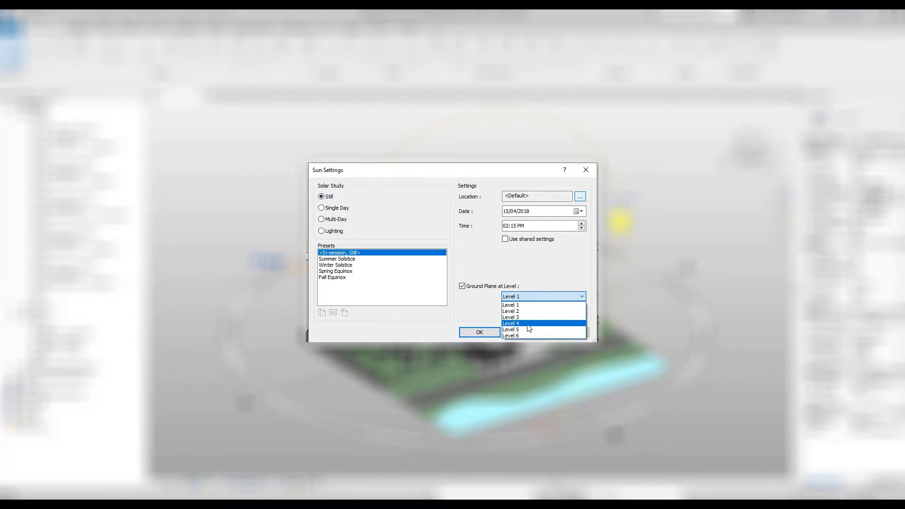
click(528, 323)
click(567, 333)
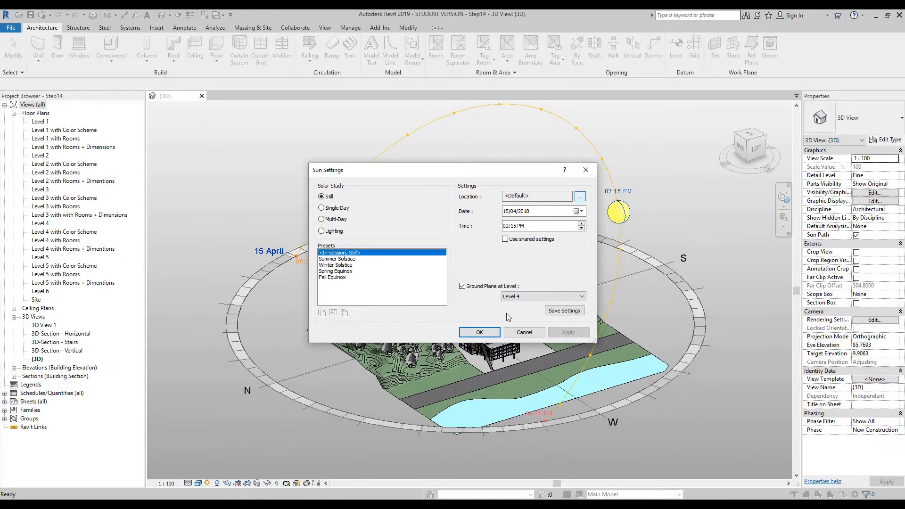
click(551, 298)
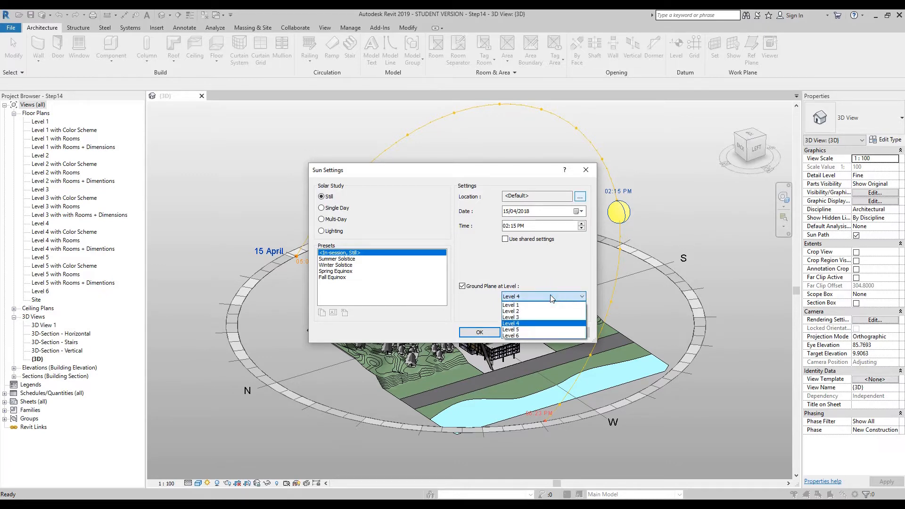
click(540, 306)
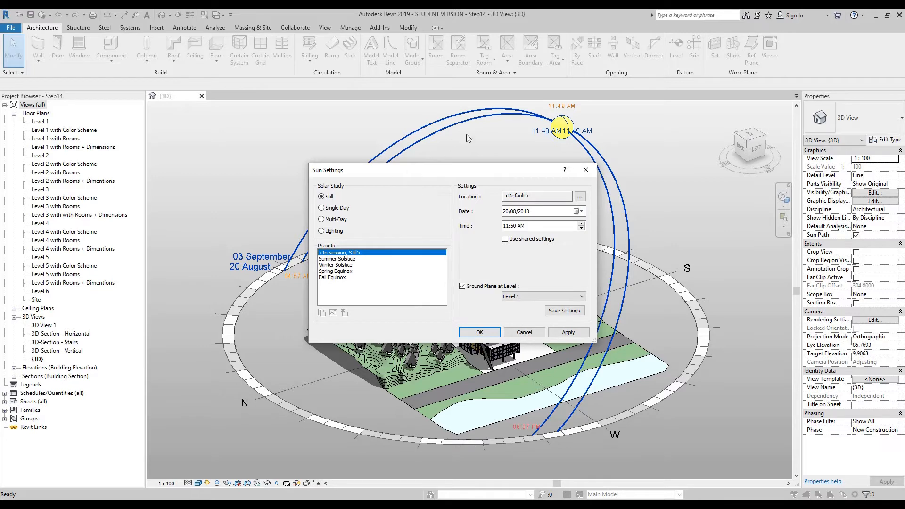
- Configure a Multi-Day solar study ending on 20/08/2018, running sunrise to sunset with a one-hour time interval
click(335, 219)
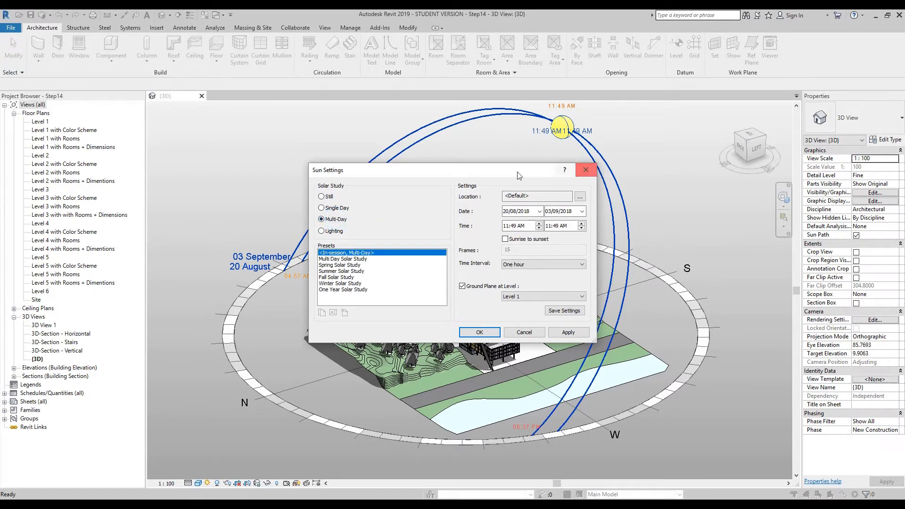
click(504, 239)
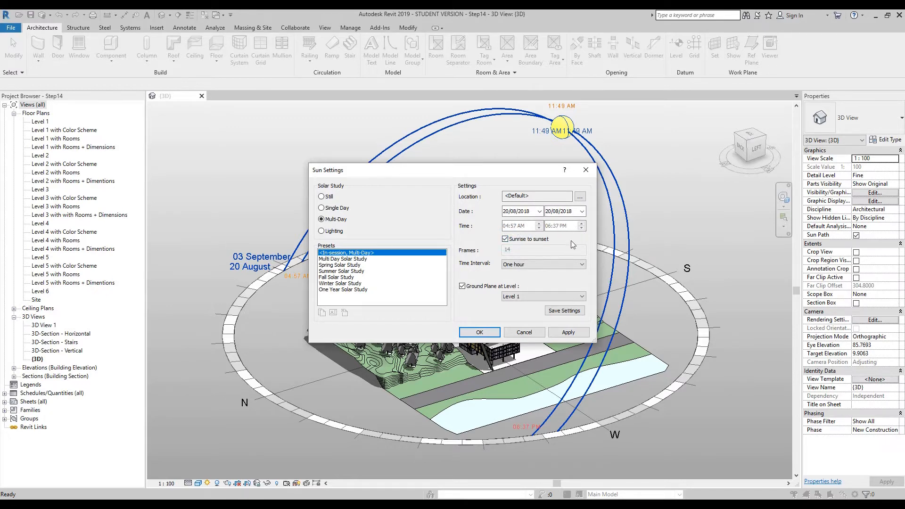
click(536, 263)
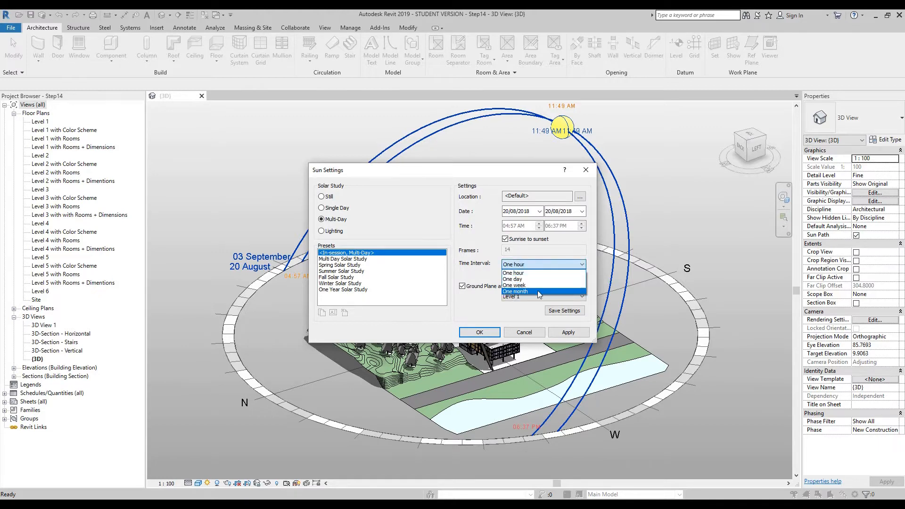
click(534, 264)
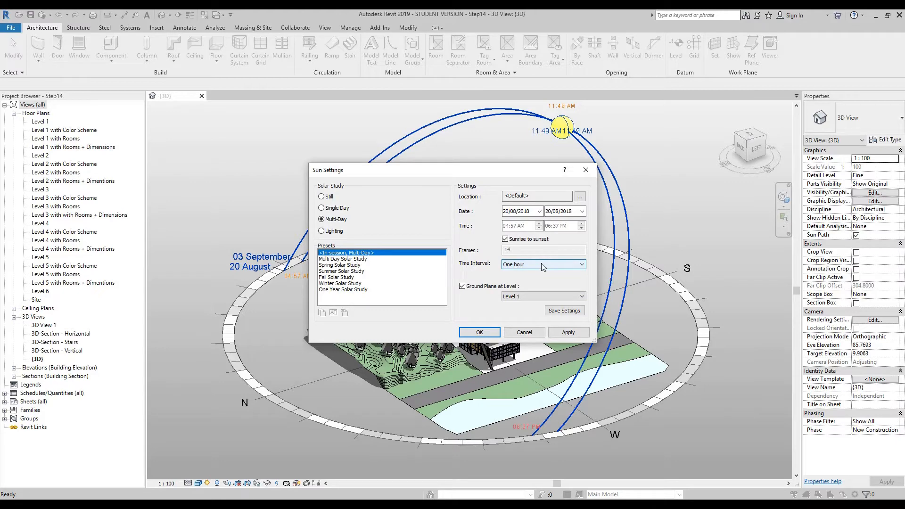
click(486, 330)
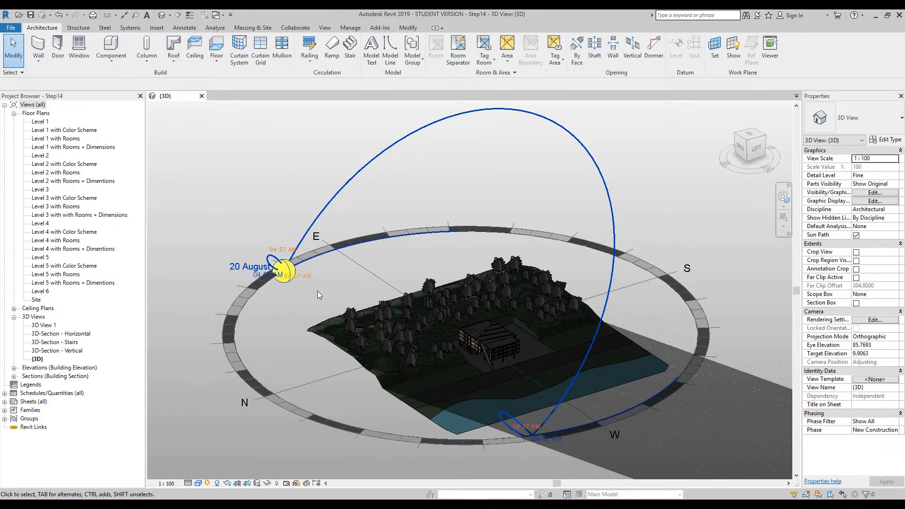
- Preview the solar study, play its animation, and jump to the next key frame and back to the first frame
click(207, 483)
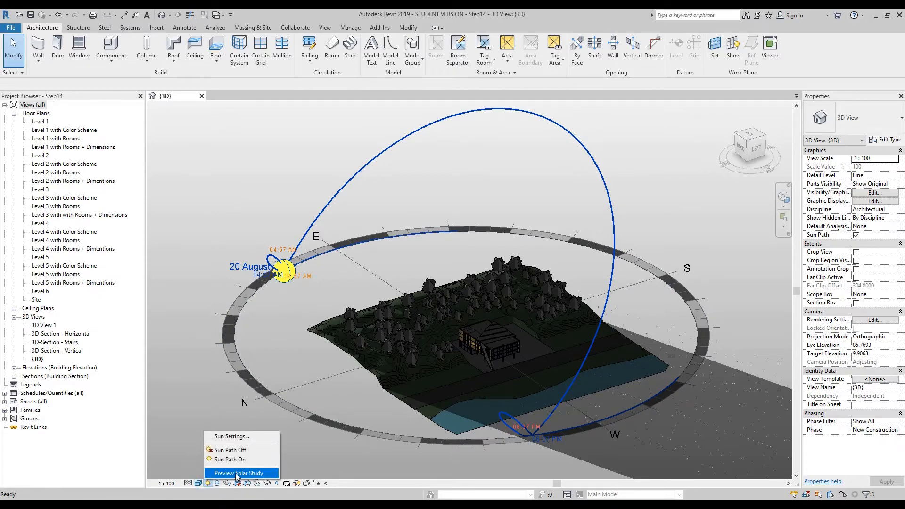
click(261, 473)
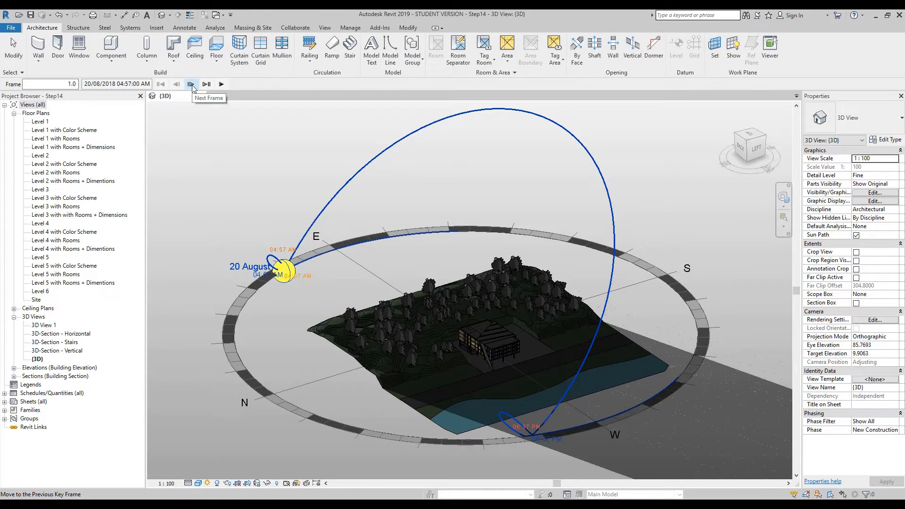
click(221, 85)
click(221, 84)
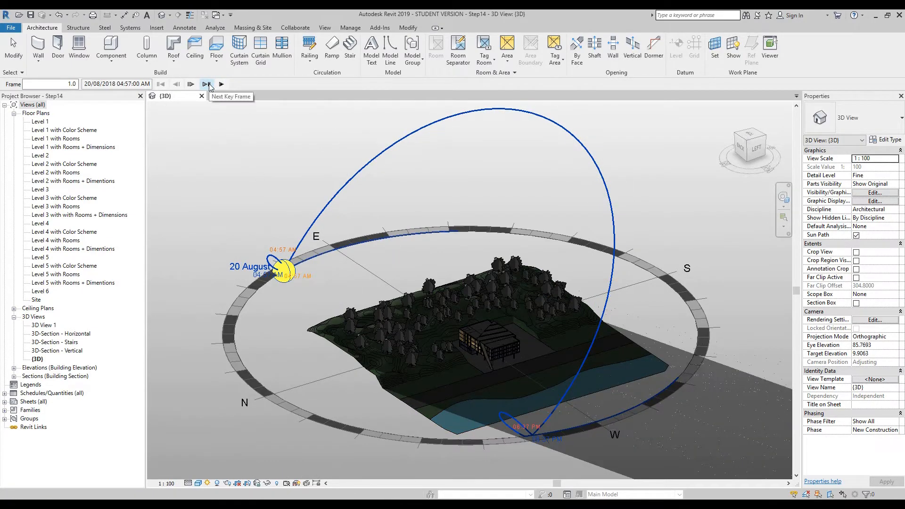
click(207, 85)
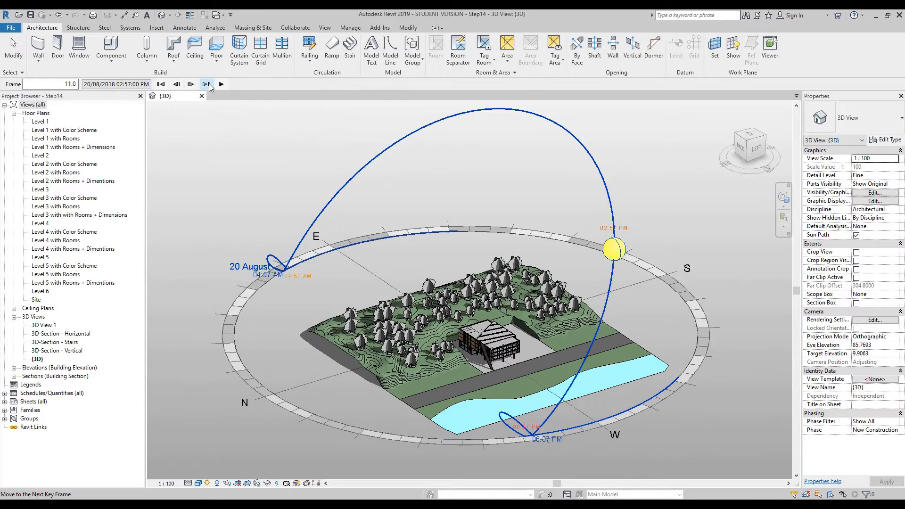
click(160, 84)
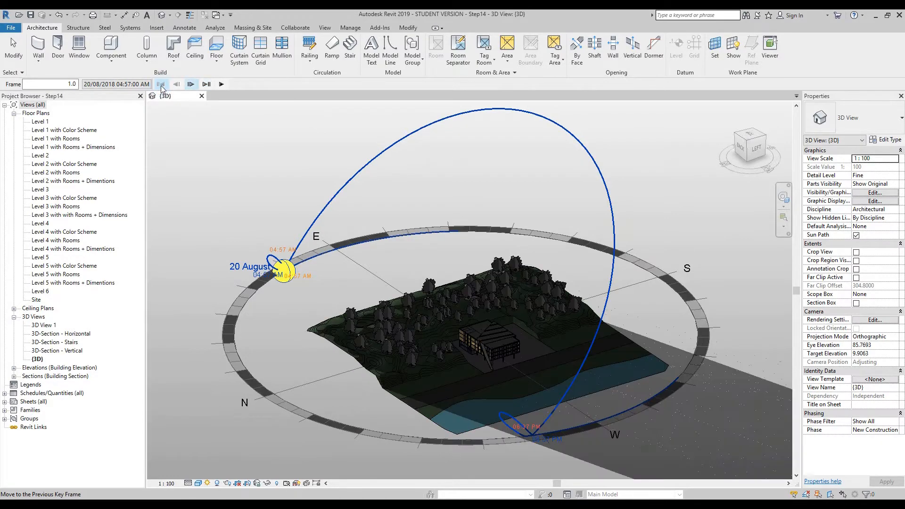
- Advance the solar study one frame at a time from frame 1 to frame 11, at 02:57 PM
click(191, 84)
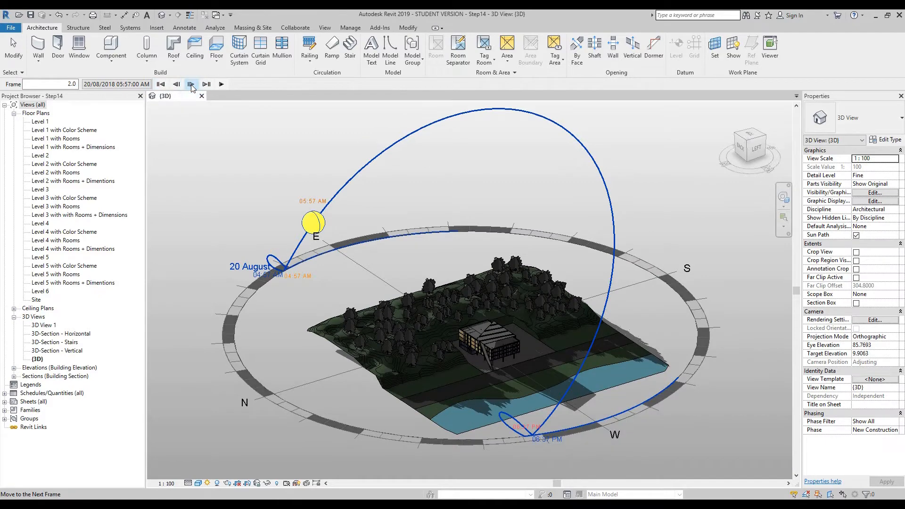
click(191, 84)
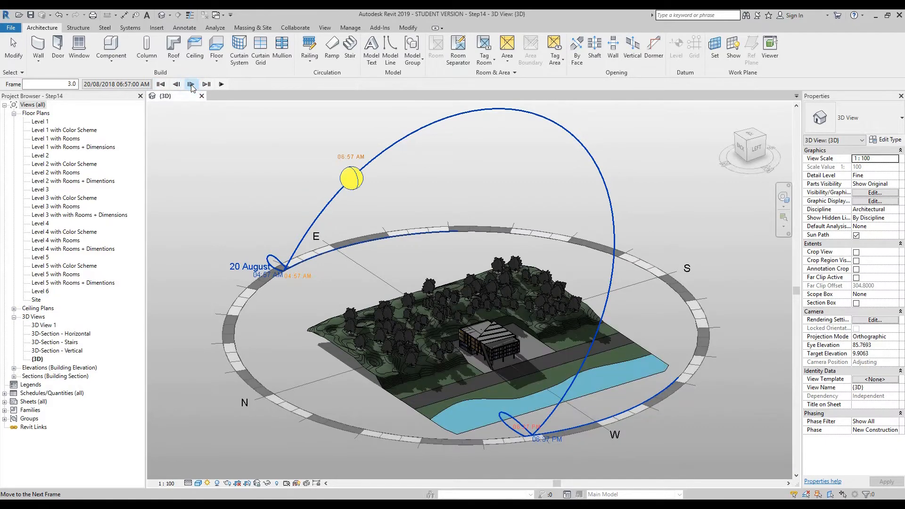
click(191, 84)
click(190, 84)
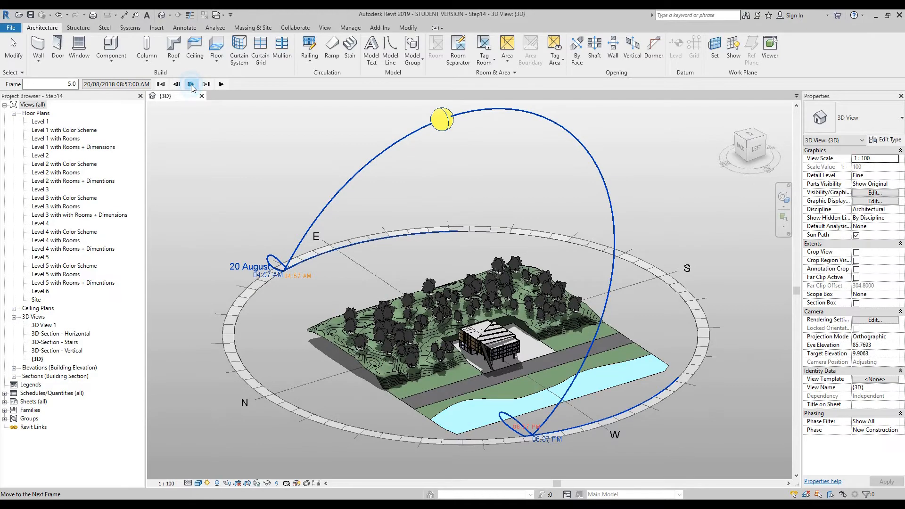
click(191, 84)
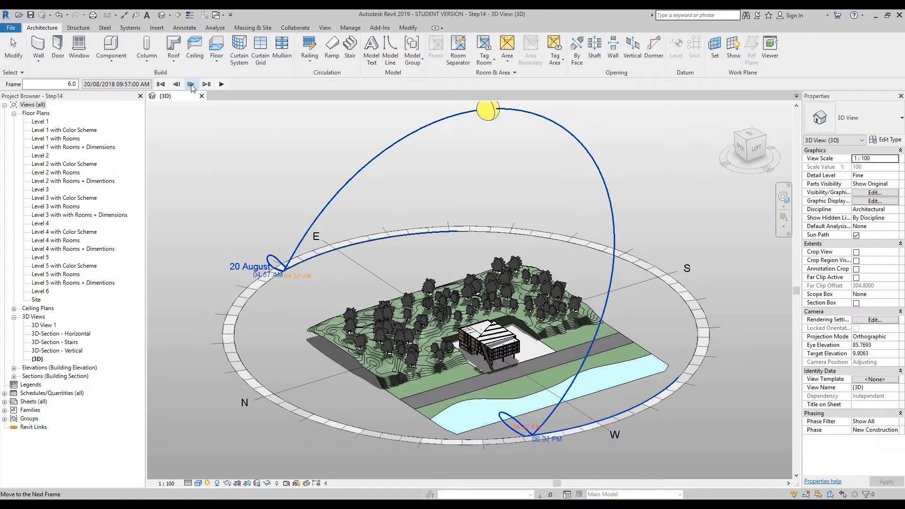
click(191, 84)
click(190, 83)
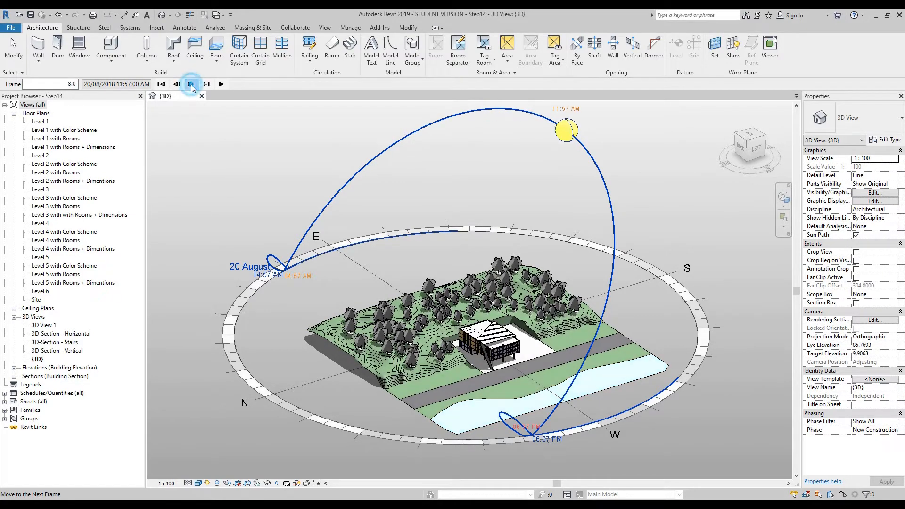
click(191, 84)
click(191, 84)
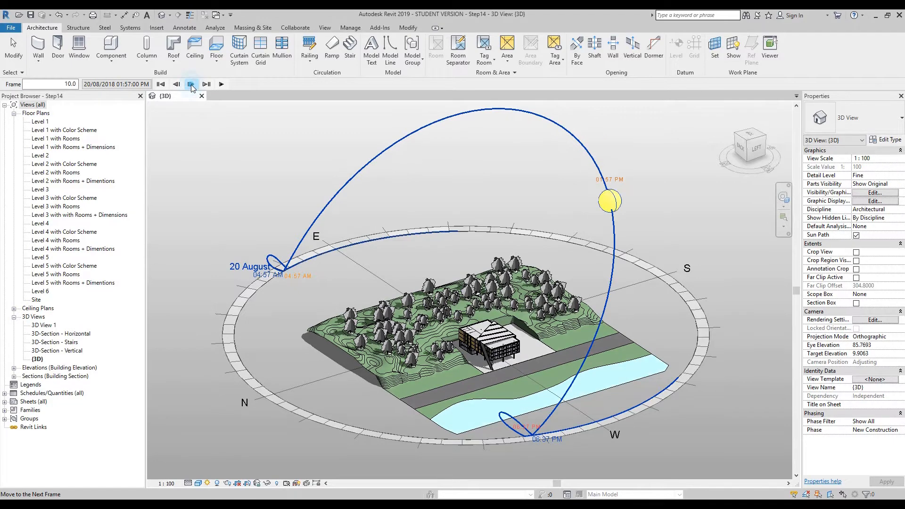
click(191, 84)
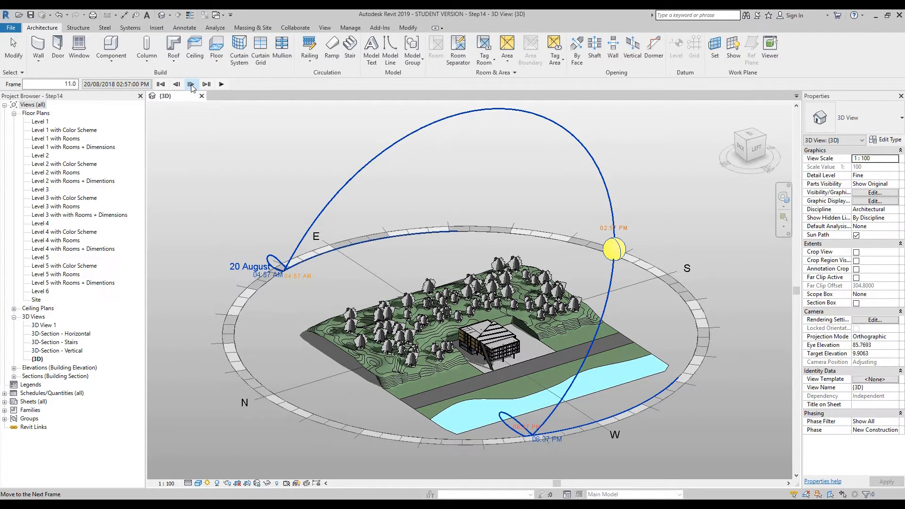
- Turn off the sun path in the 3D view, and briefly show and dismiss the basic View Object Wheel
click(209, 483)
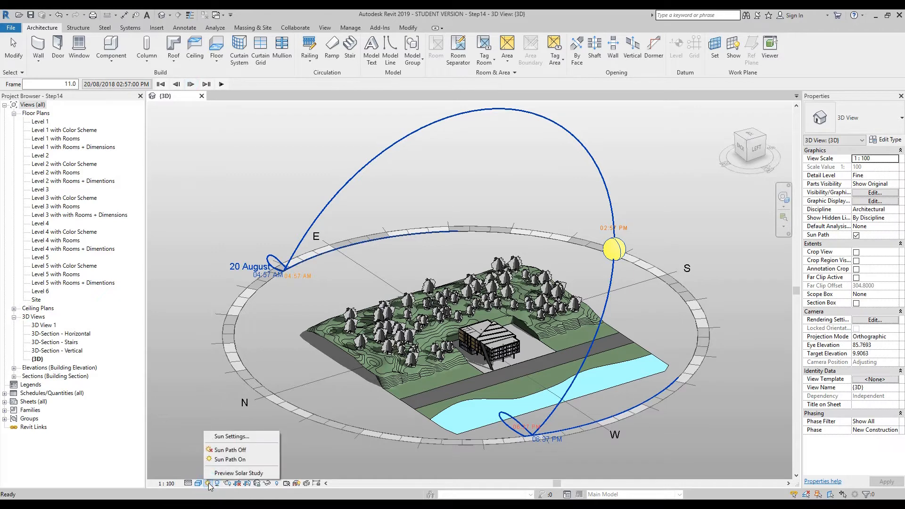
click(239, 450)
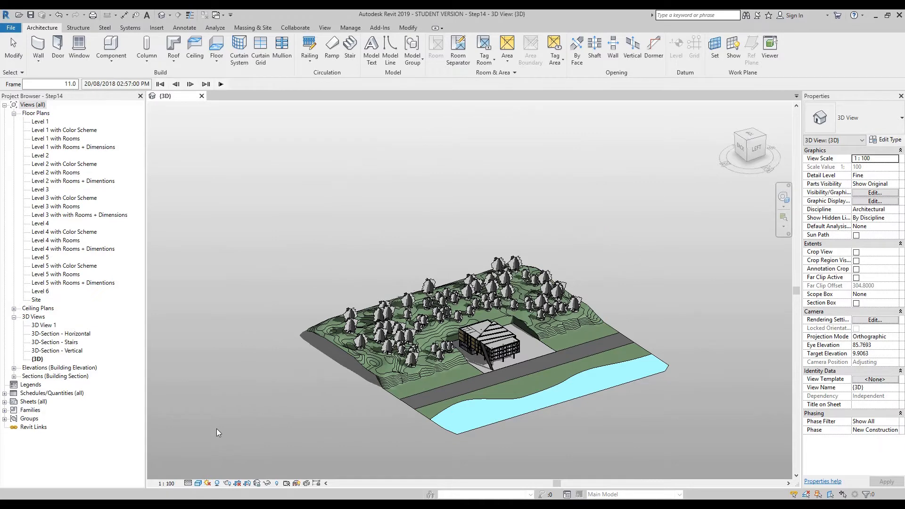
middle_drag(712, 259, 674, 247)
scroll(673, 247, up, 1)
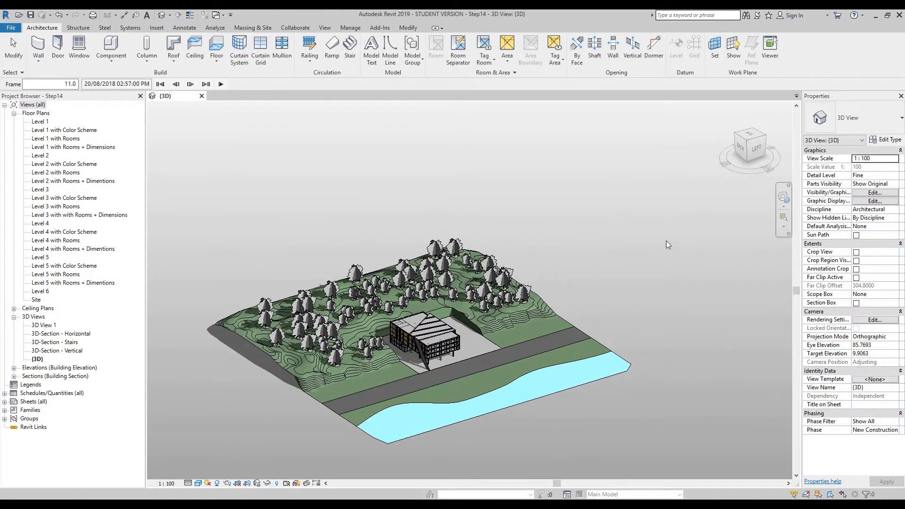
click(784, 200)
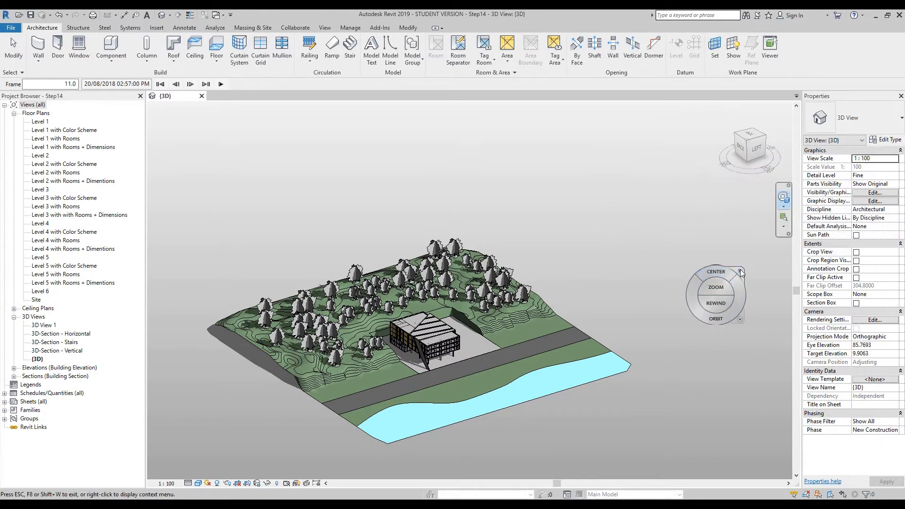
click(740, 271)
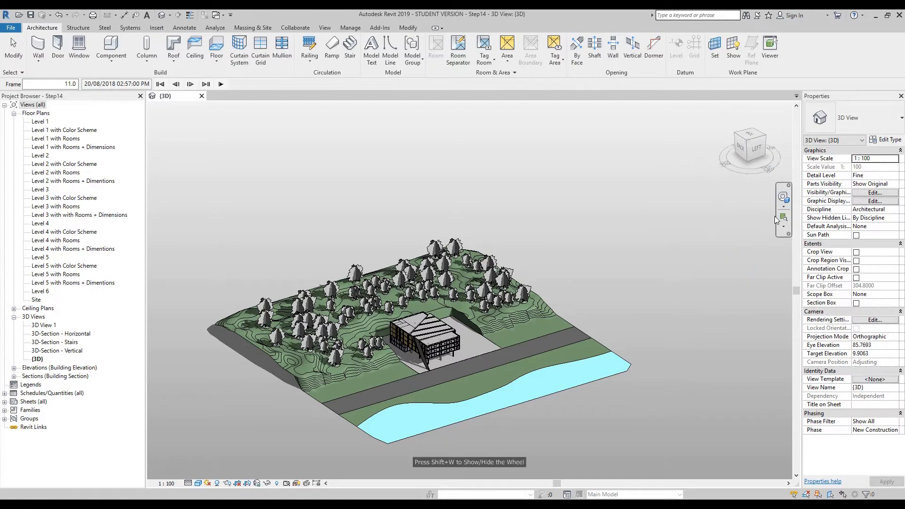
- Replace the {3D} view with the Site floor plan and place a perspective camera on the river side, aimed diagonally across the building towards the trees
double_click(36, 300)
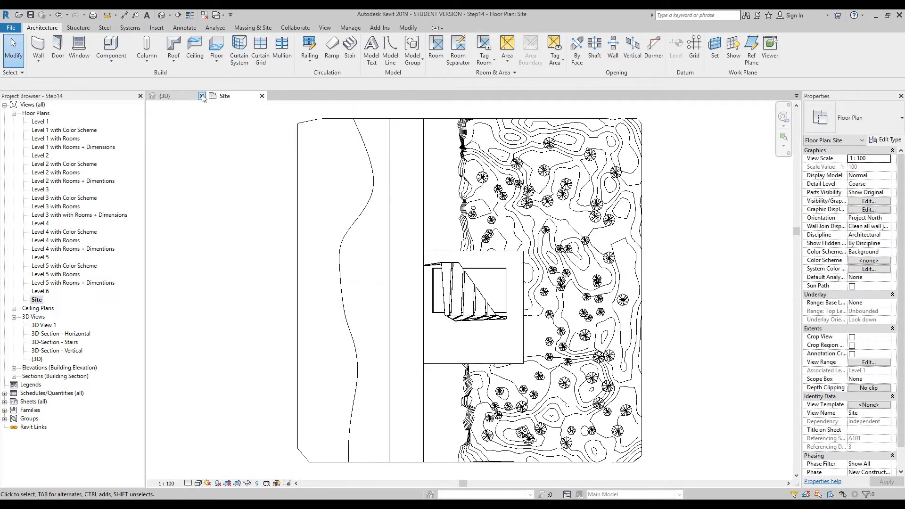
click(202, 96)
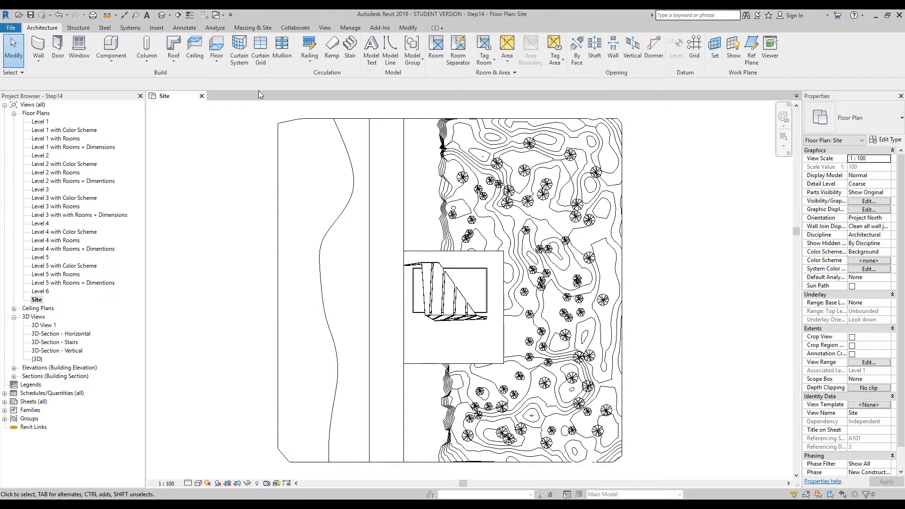
click(325, 27)
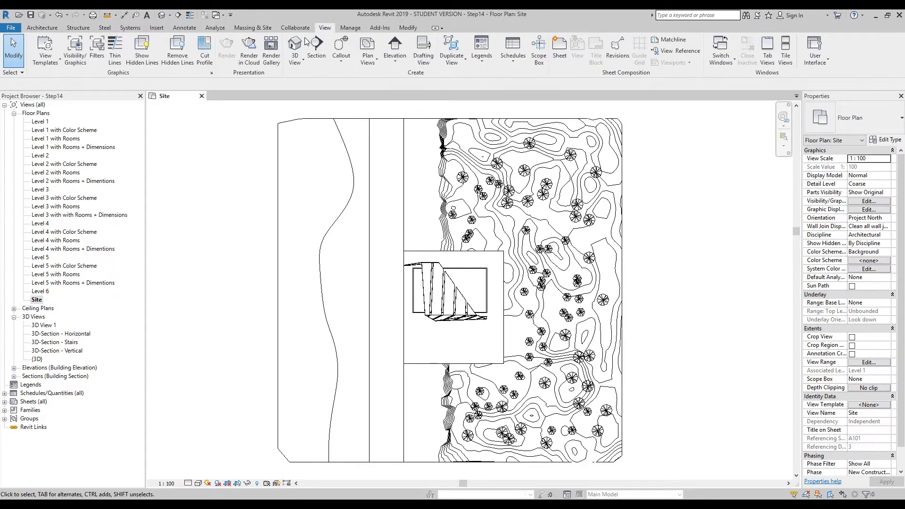
click(300, 68)
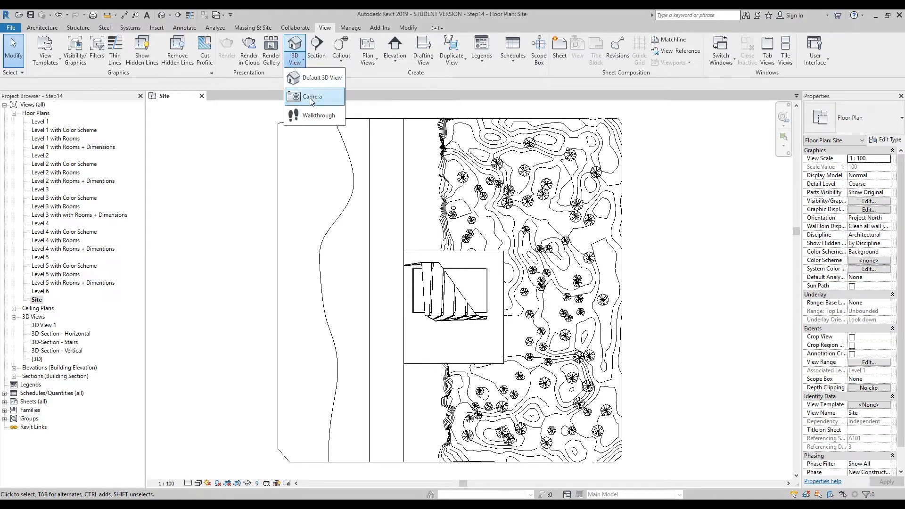
click(312, 89)
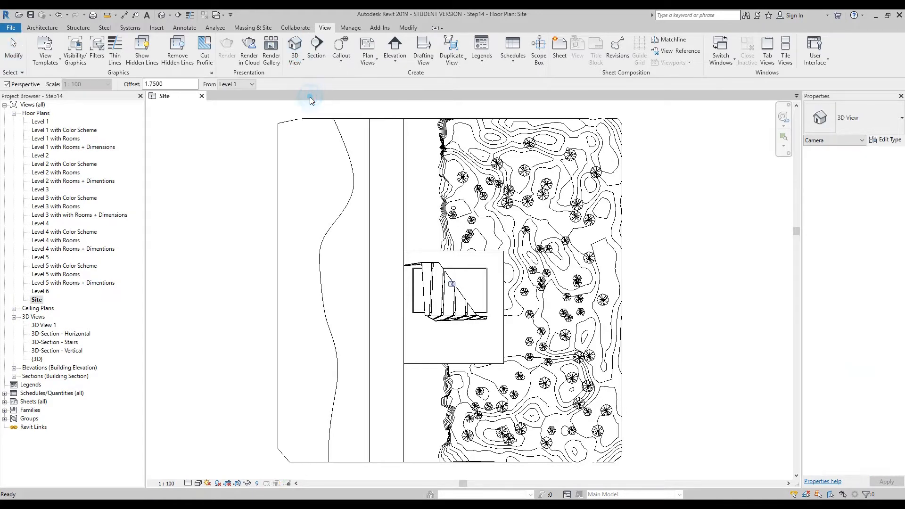
click(332, 140)
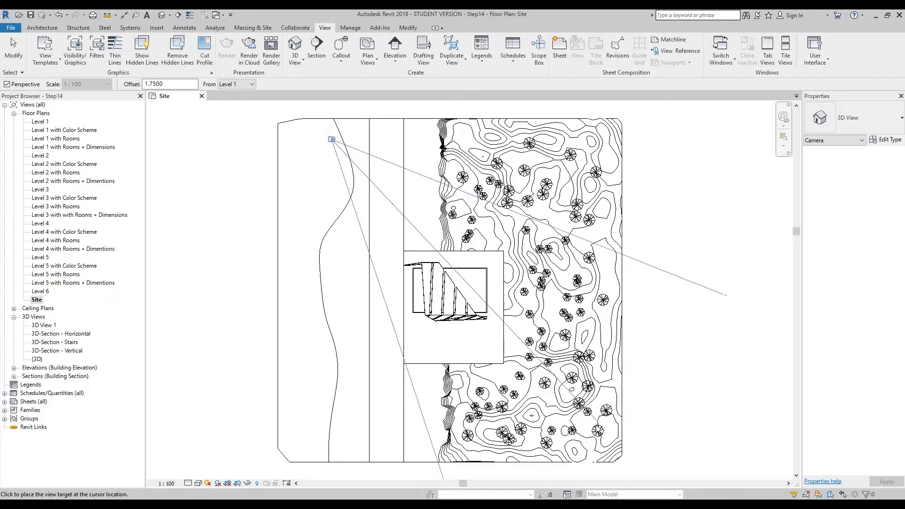
click(603, 440)
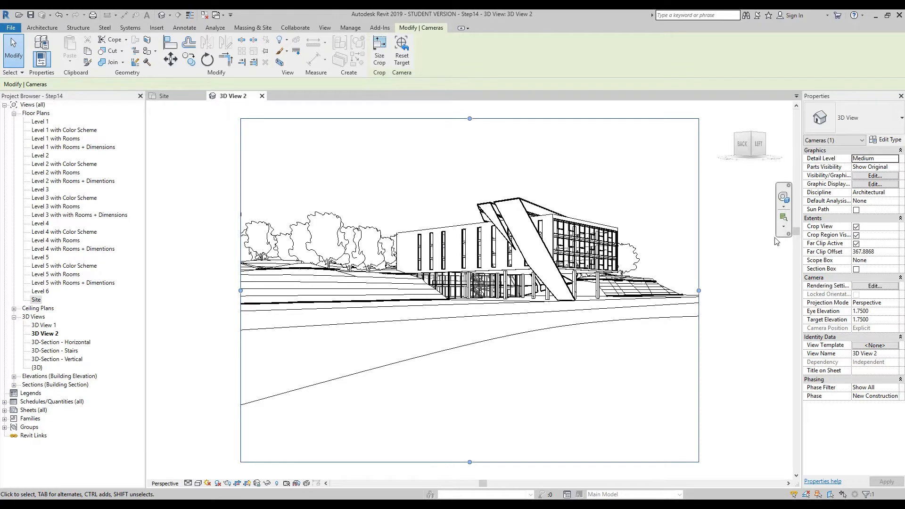
- Try the Mini Tour Building Wheel in the camera view and replace it with the Full Navigation Wheel
click(784, 209)
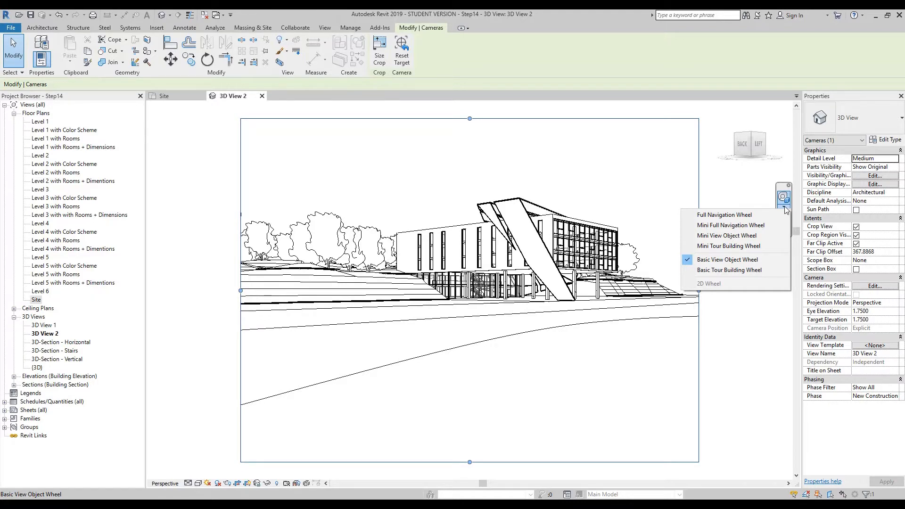
click(749, 246)
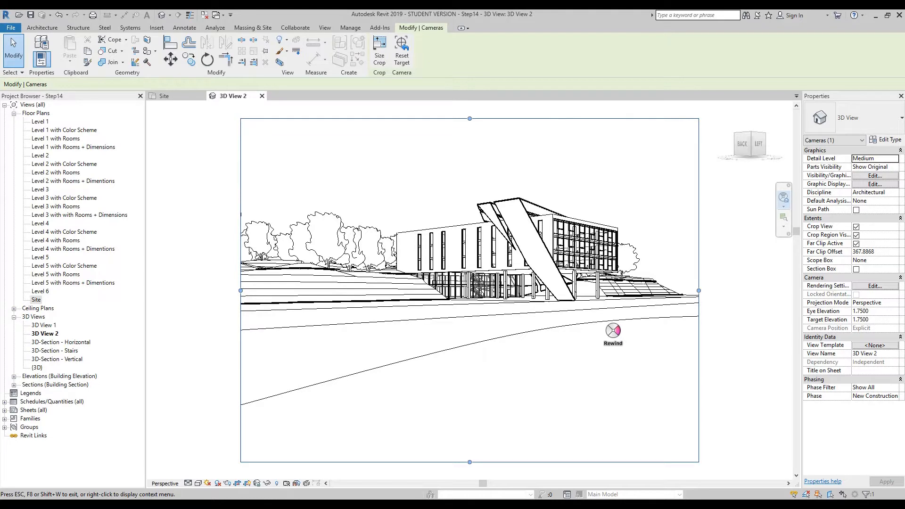
click(783, 208)
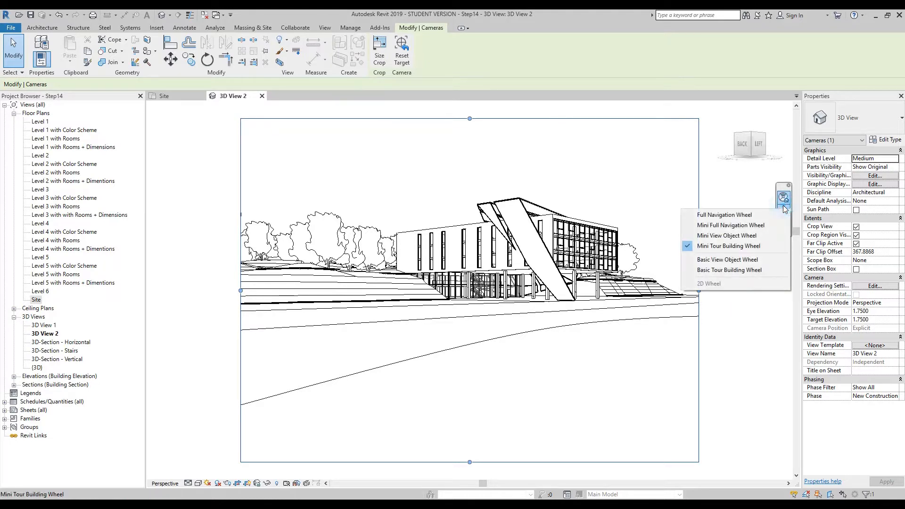
click(747, 208)
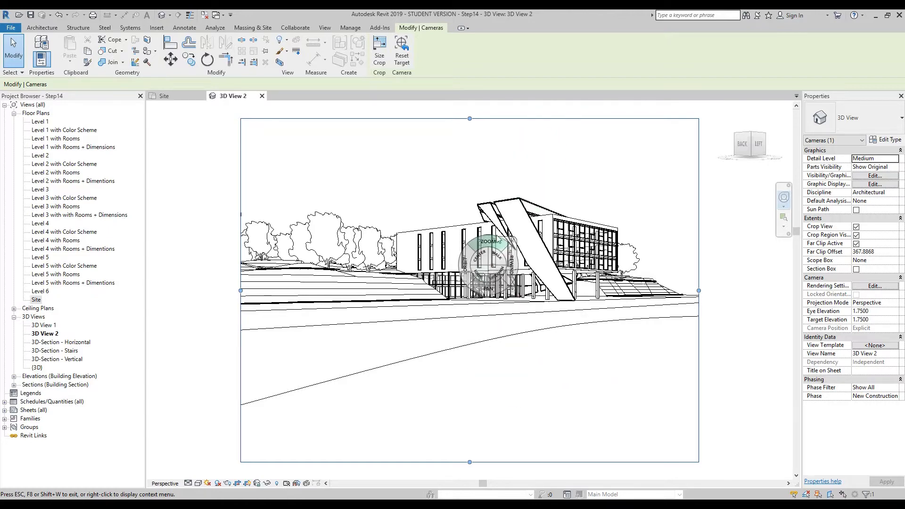
- Orbit, pan and zoom the camera view with the navigation wheel to look down on the building from above
drag(464, 265, 477, 296)
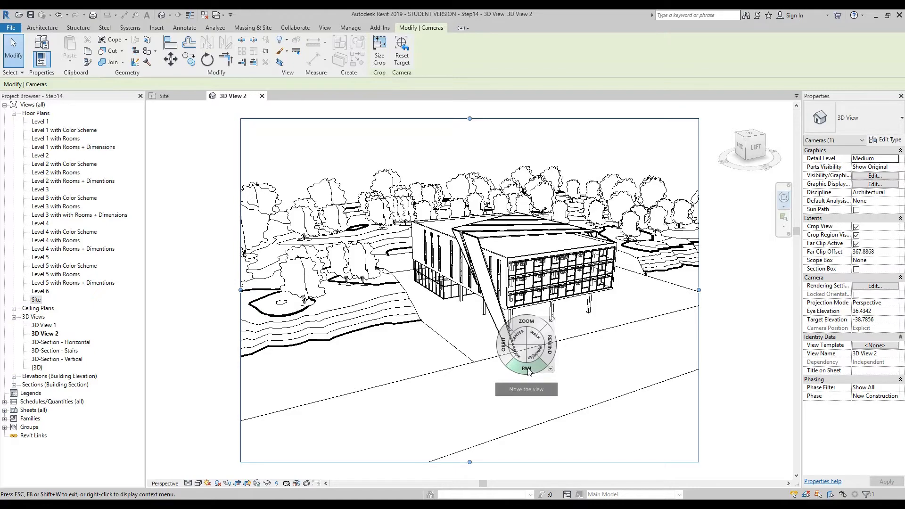
drag(530, 371, 507, 370)
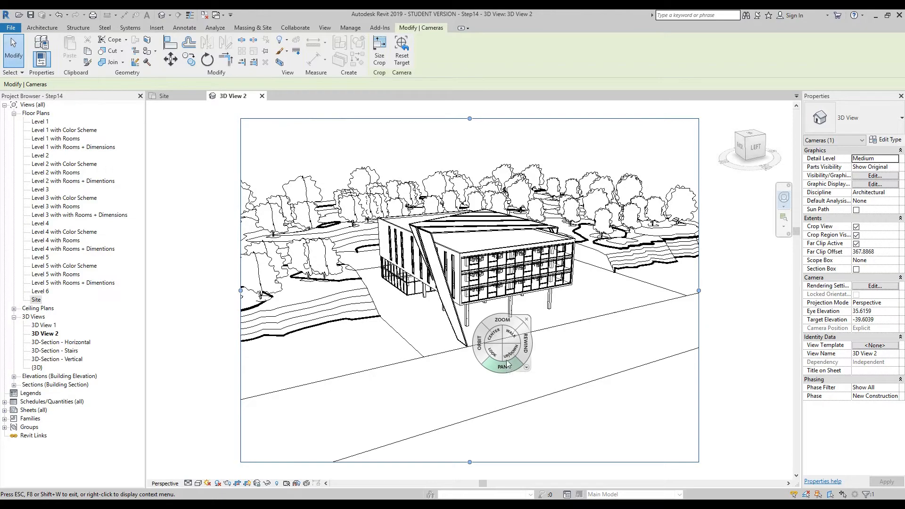
drag(502, 322, 506, 337)
mouse_move(447, 311)
mouse_down()
mouse_move(436, 321)
mouse_move(431, 231)
mouse_move(431, 358)
mouse_move(437, 313)
mouse_up()
drag(621, 328, 626, 362)
drag(472, 292, 472, 273)
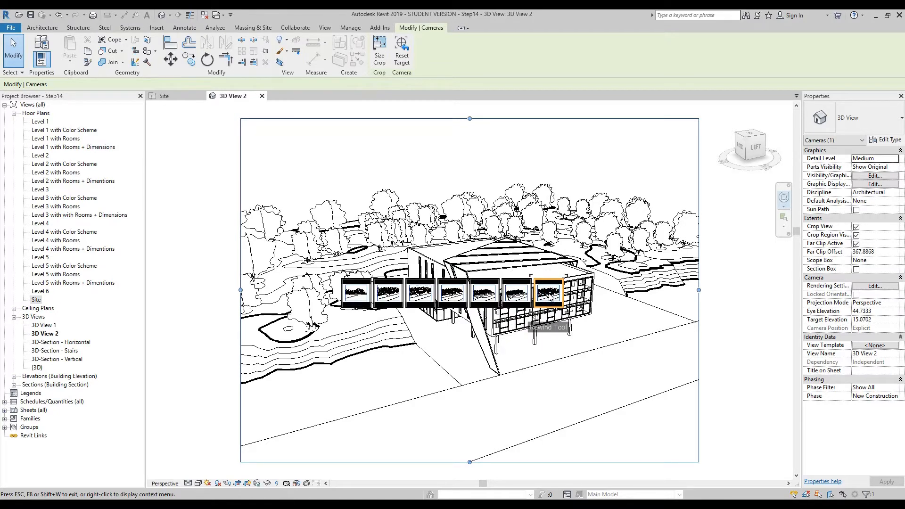
- Rewind the camera to an earlier low view, turn it with Look, and raise it to an eye elevation of about 13
drag(549, 296, 362, 298)
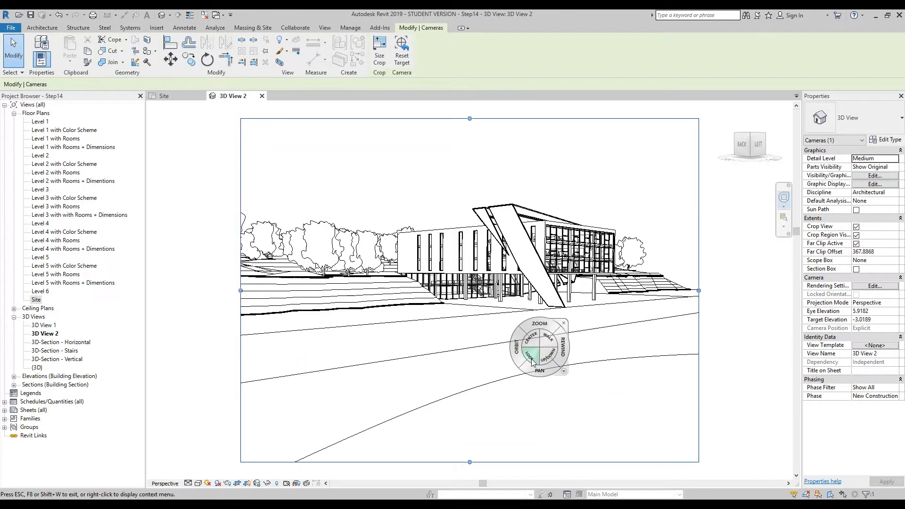
drag(530, 358, 567, 355)
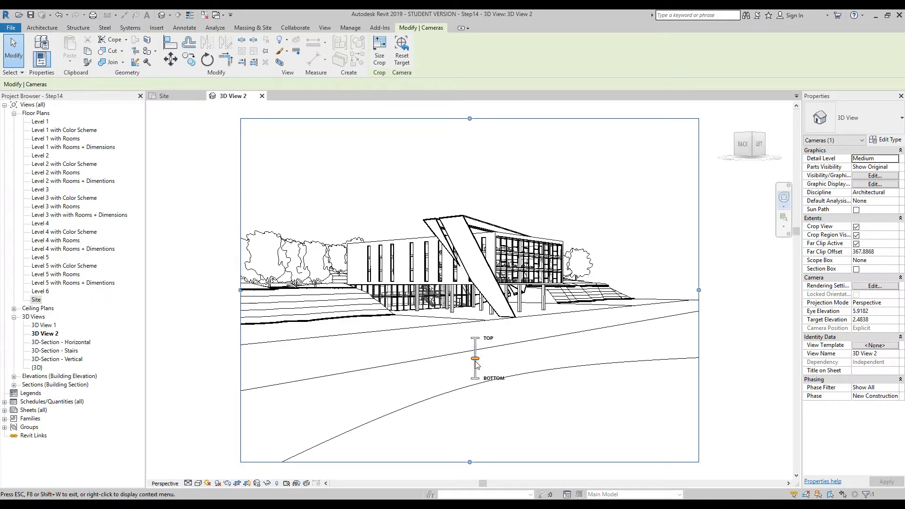
mouse_move(476, 364)
mouse_down()
mouse_move(479, 413)
mouse_move(475, 325)
mouse_up()
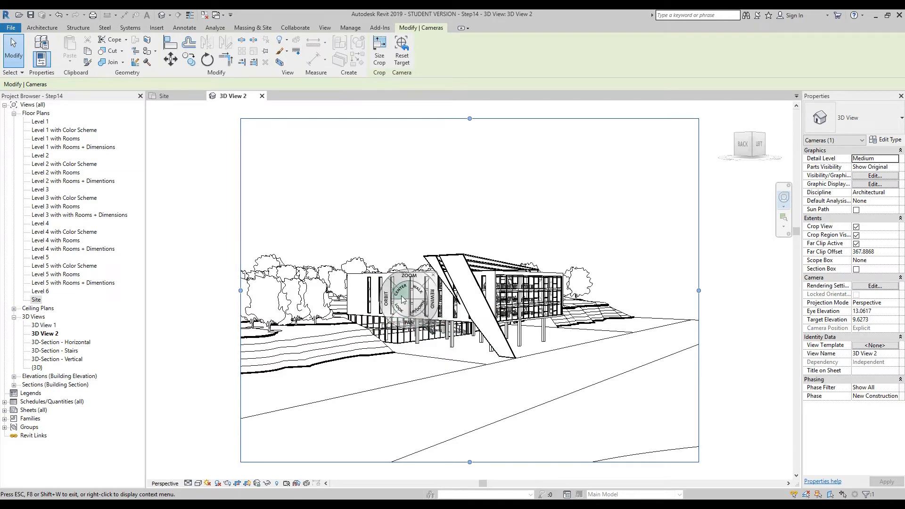
- Set the pivot on the building's side facade with Center and orbit the camera around it to an eye elevation of about 11
click(401, 293)
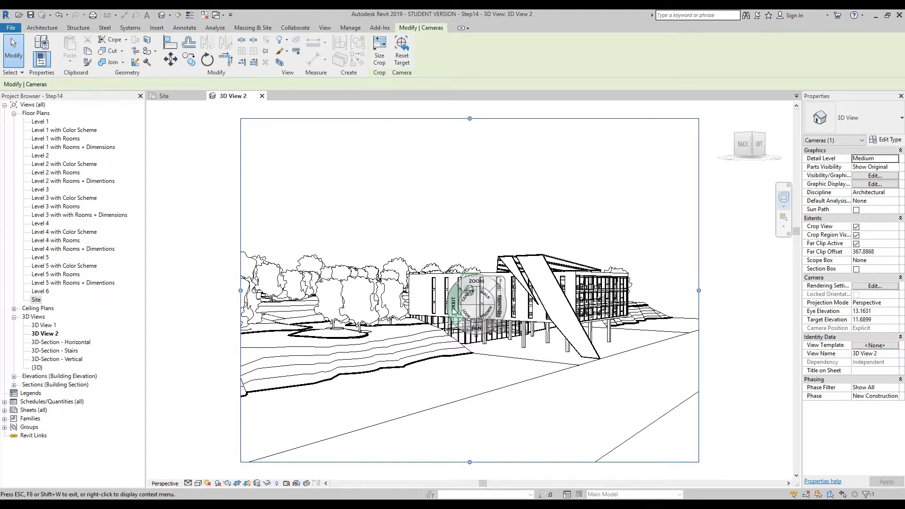
drag(476, 362, 473, 308)
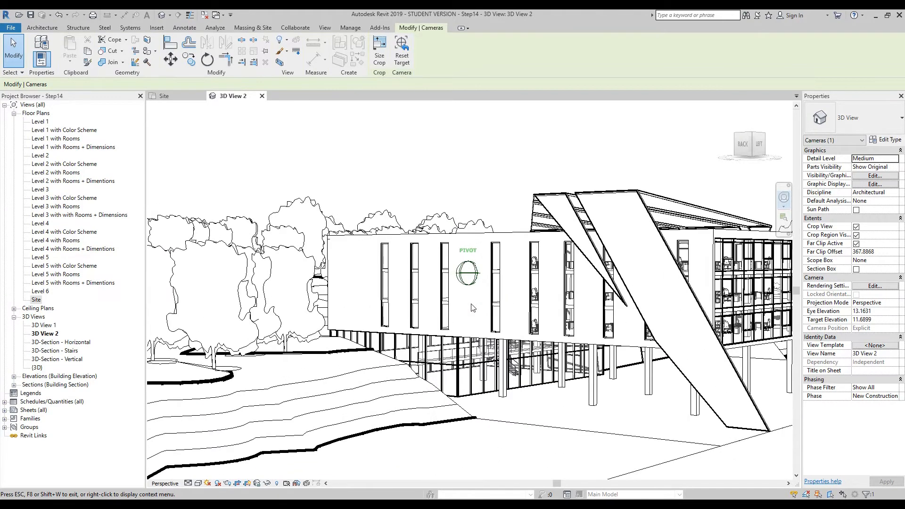
scroll(472, 308, down, 5)
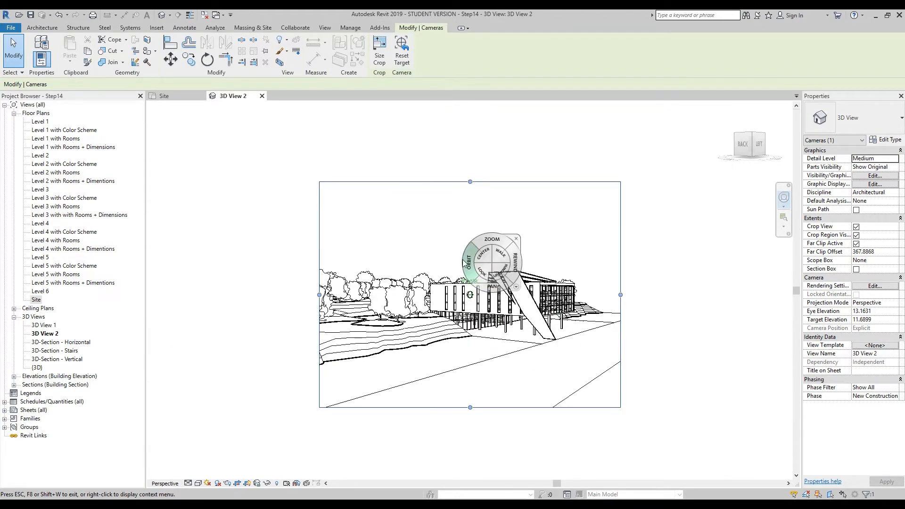
drag(461, 268, 411, 286)
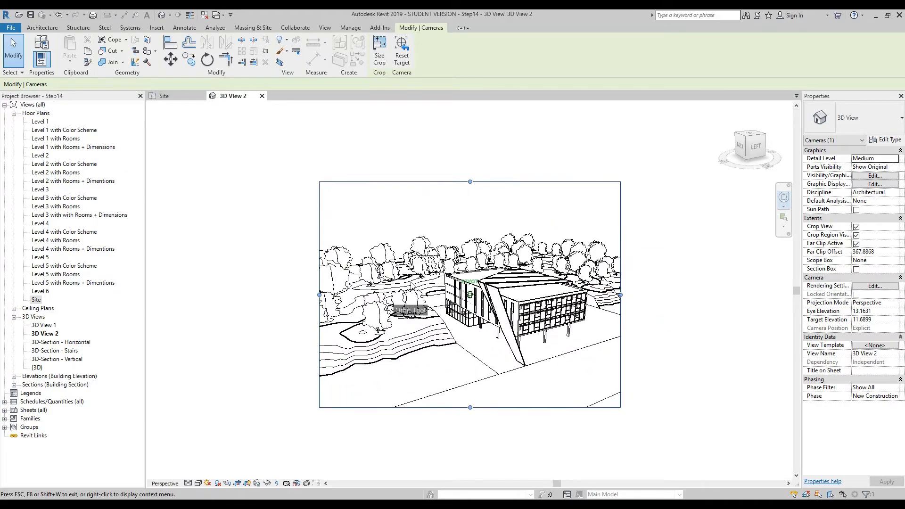
drag(507, 352, 460, 320)
drag(487, 411, 451, 320)
mouse_move(471, 311)
mouse_down()
mouse_move(481, 329)
mouse_move(497, 282)
mouse_move(488, 305)
mouse_up()
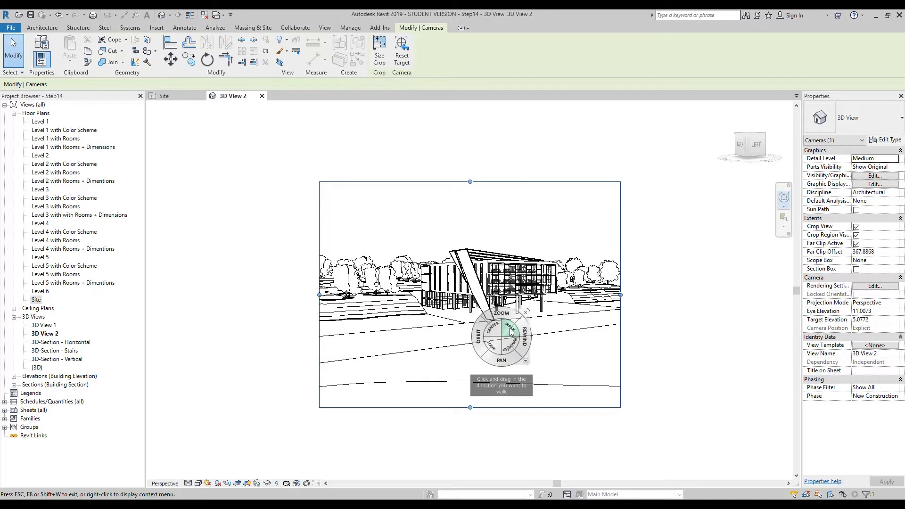
- Walk the camera forward towards the building with the navigation wheel's Walk tool
drag(511, 331, 470, 409)
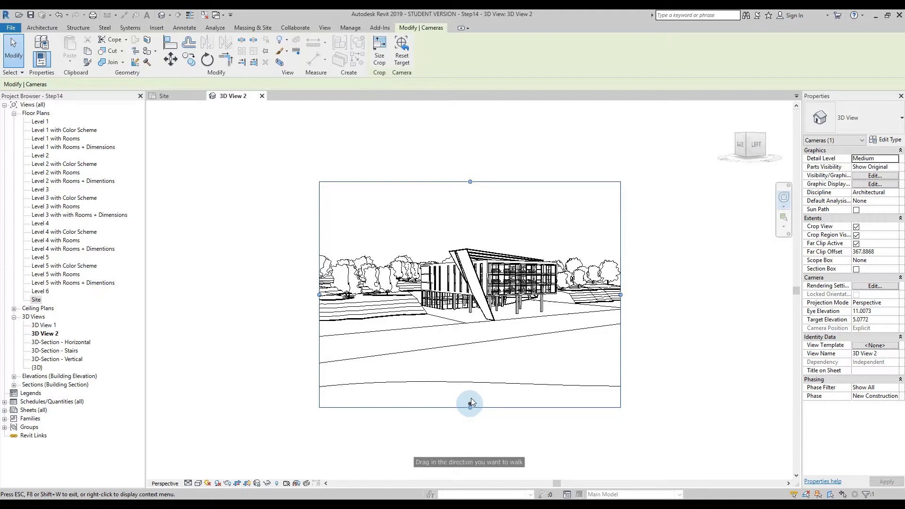
mouse_move(469, 400)
mouse_down()
mouse_move(468, 378)
mouse_move(469, 398)
mouse_up()
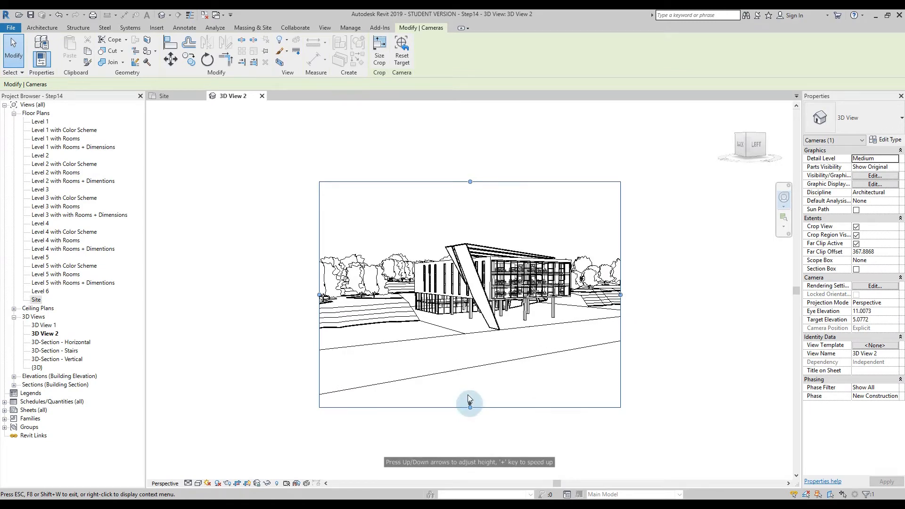
drag(469, 399, 476, 471)
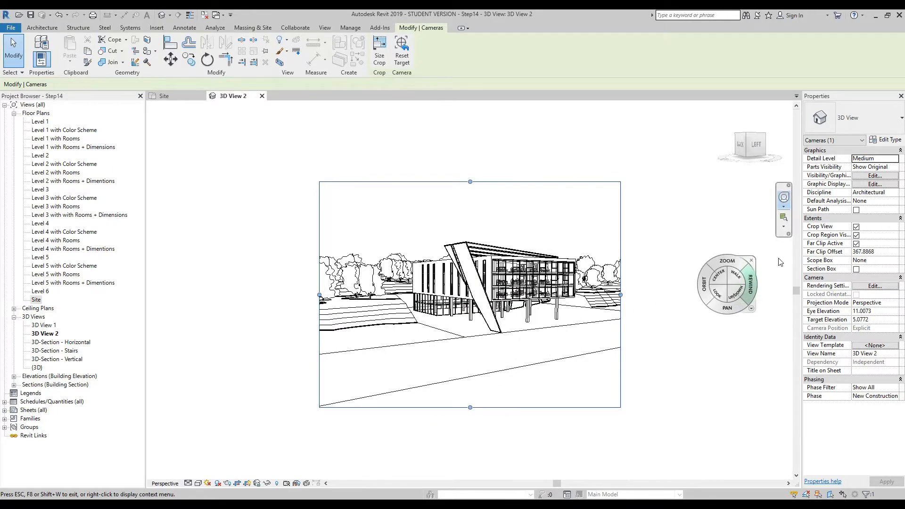
- Try the Mini Full Navigation Wheel and replace it with the Basic View Object Wheel
click(784, 207)
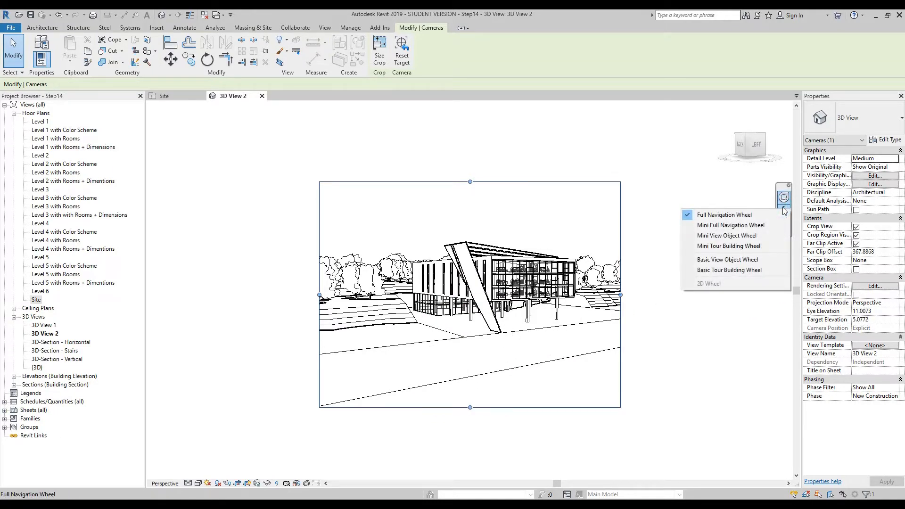
click(737, 226)
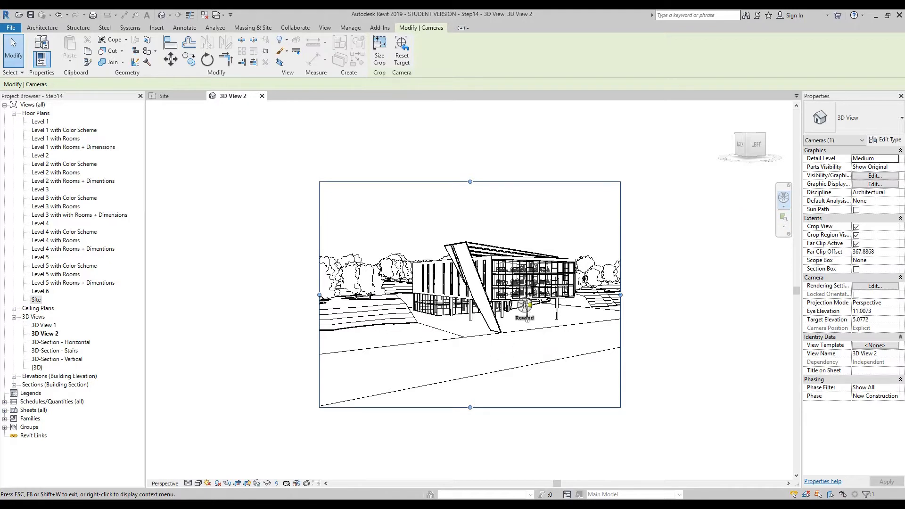
click(783, 208)
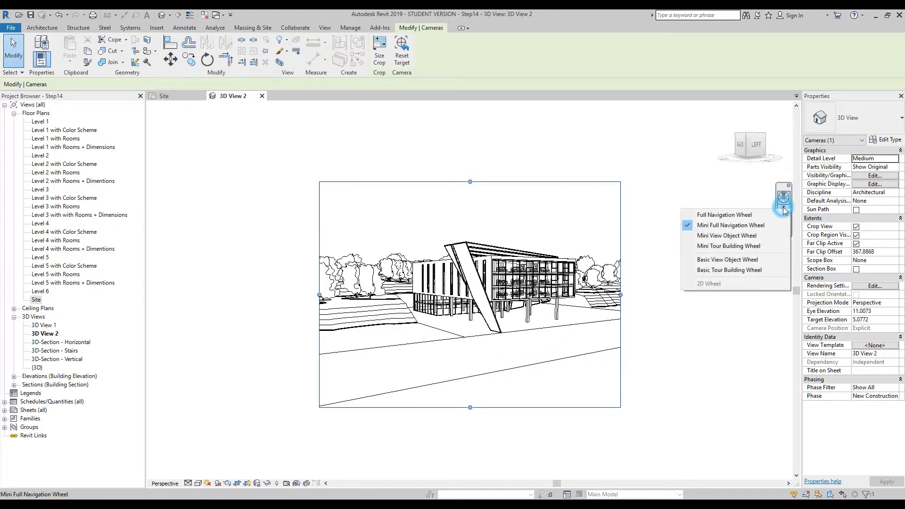
click(728, 260)
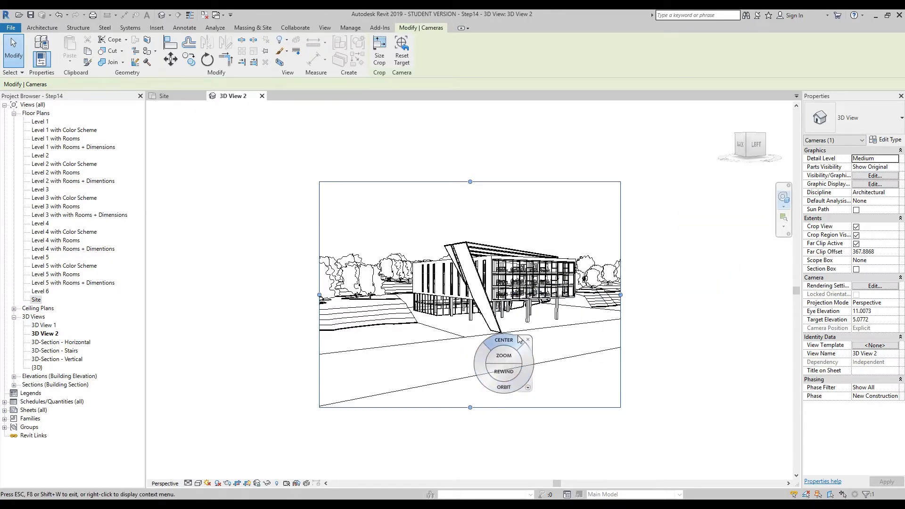
- Orbit the camera above the building and re-center the view on the paved area in front, at an eye elevation of about 23
drag(482, 372, 525, 357)
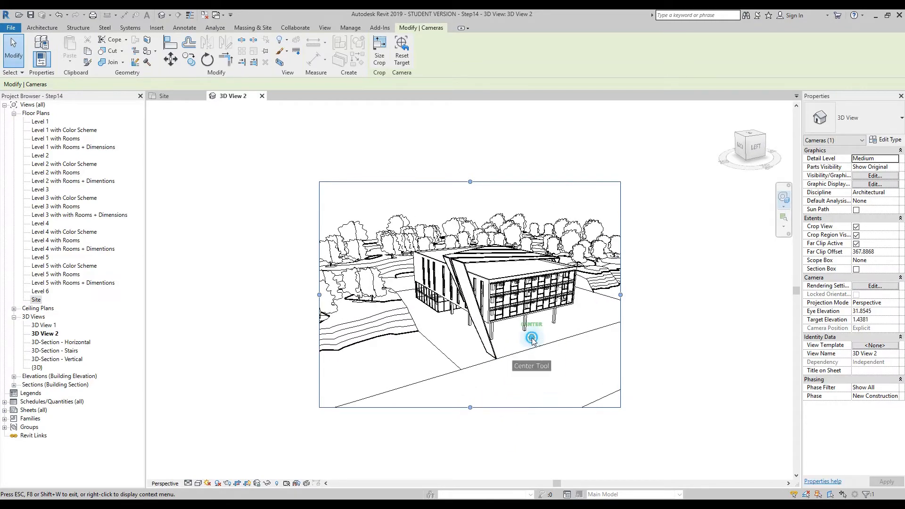
click(529, 335)
drag(514, 370, 491, 317)
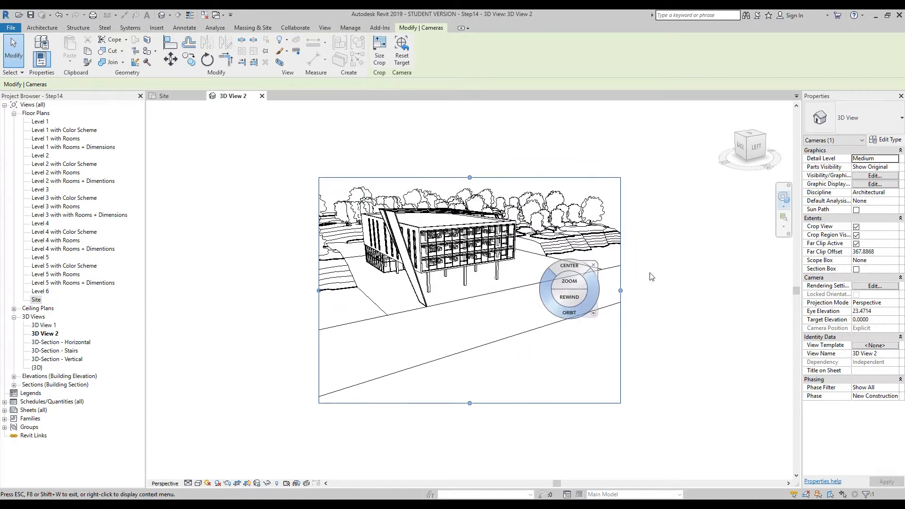
- Return to the Full Navigation Wheel and raise the camera to an eye elevation of about 32, looking down on the building
click(784, 207)
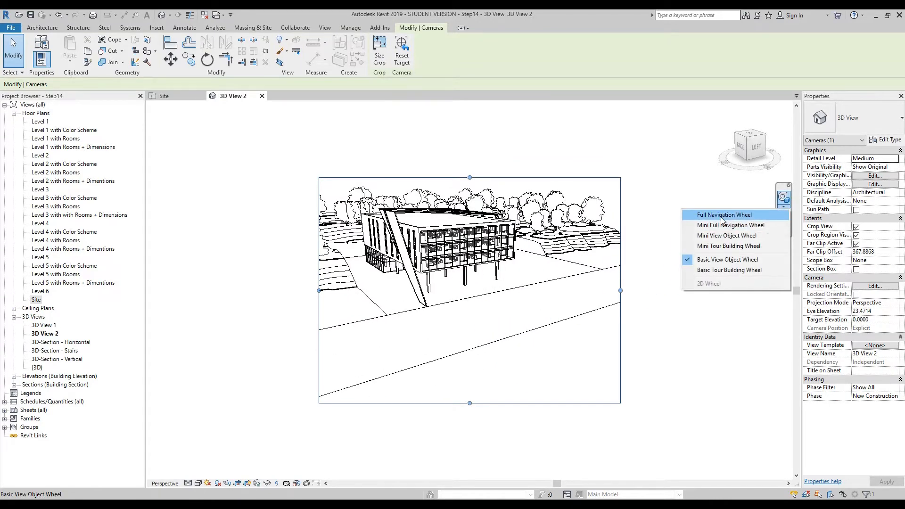
click(726, 152)
drag(474, 327, 515, 385)
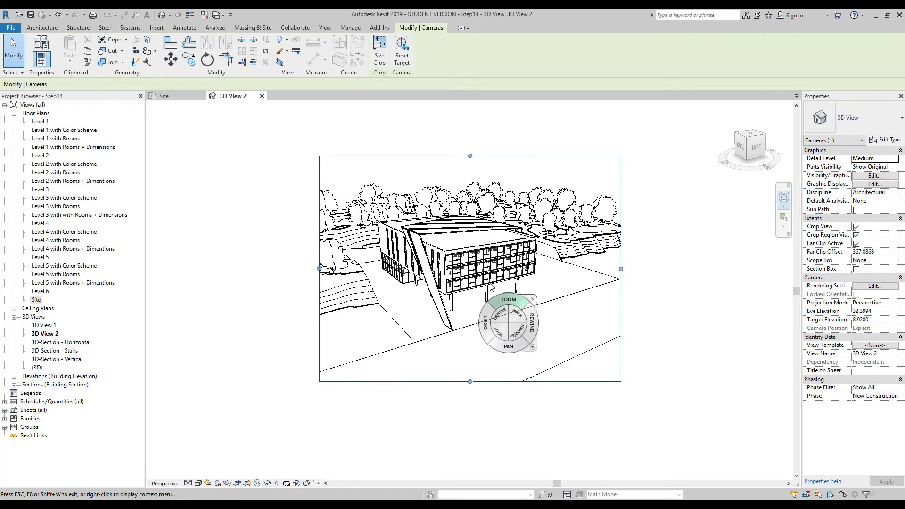
- Close the navigation wheel and deselect the camera in 3D View 2
click(523, 282)
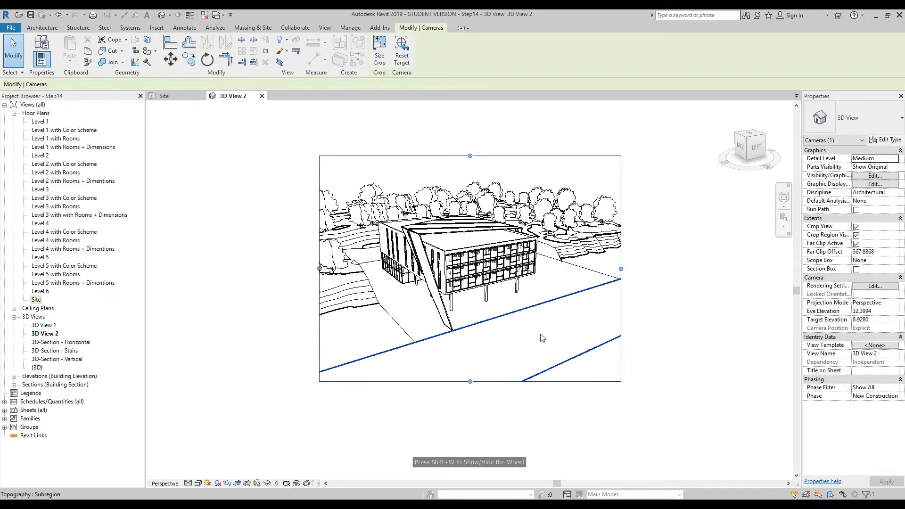
key(Escape)
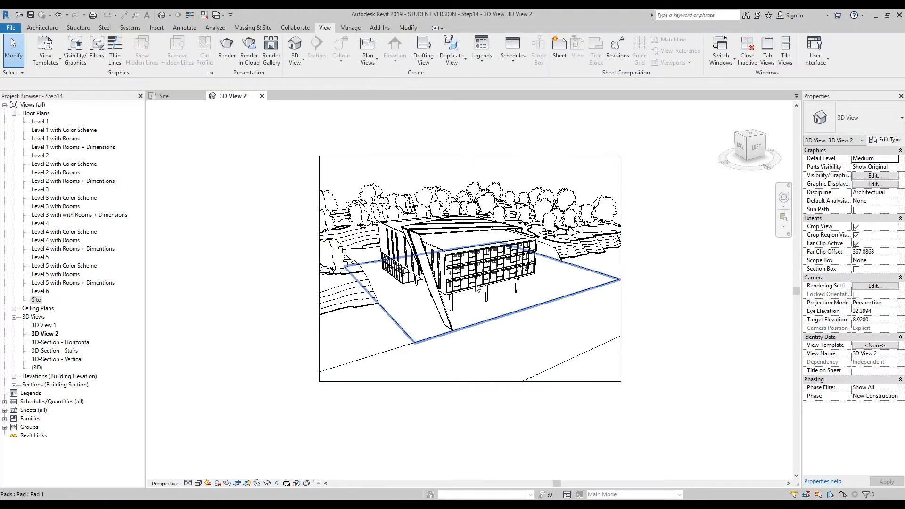
scroll(465, 281, up, 3)
middle_drag(482, 274, 483, 315)
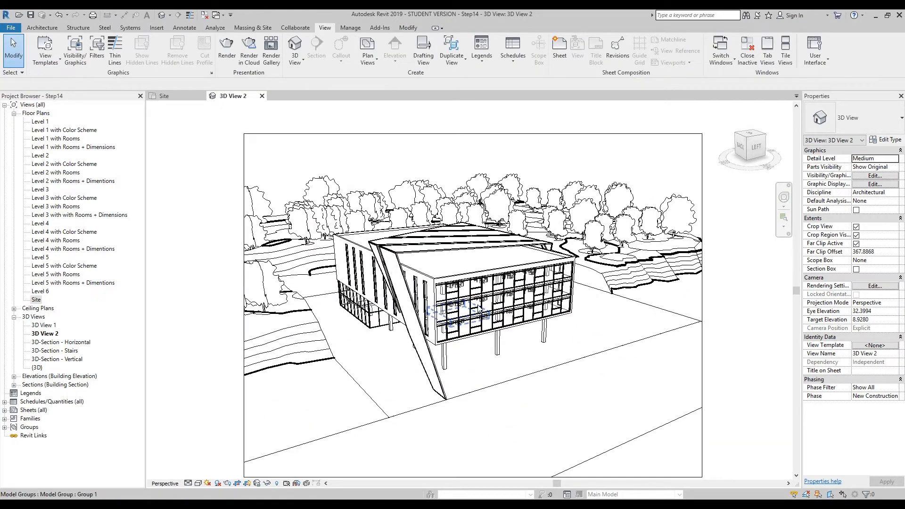
scroll(479, 301, down, 3)
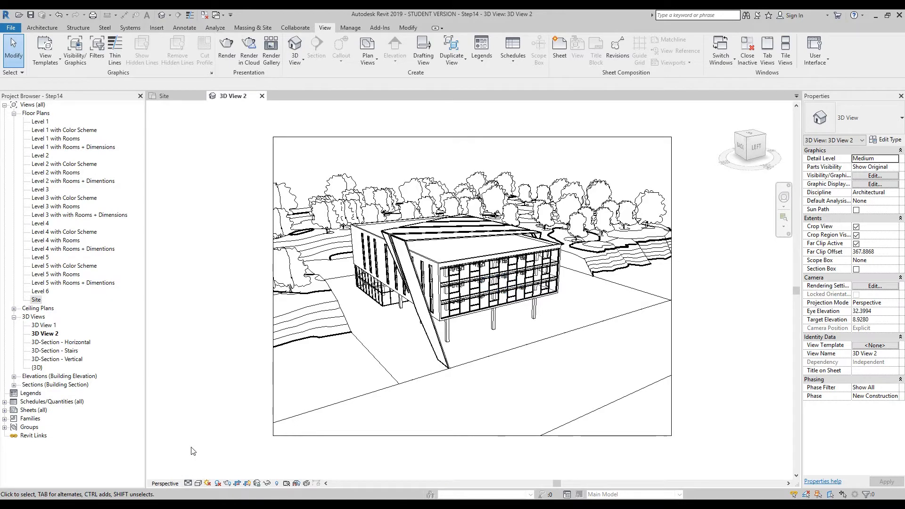
- Try the Wireframe visual style, inspect the building's interior through it, and return to Hidden Line
click(198, 483)
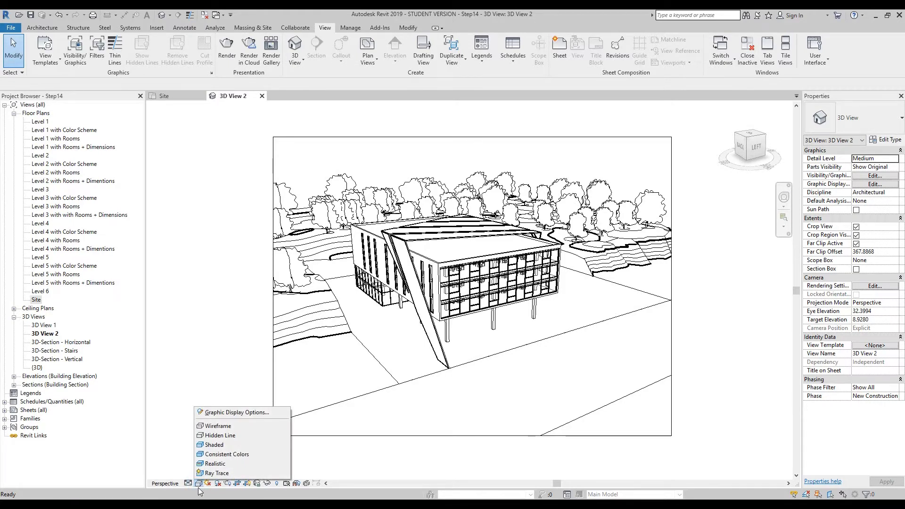
click(225, 425)
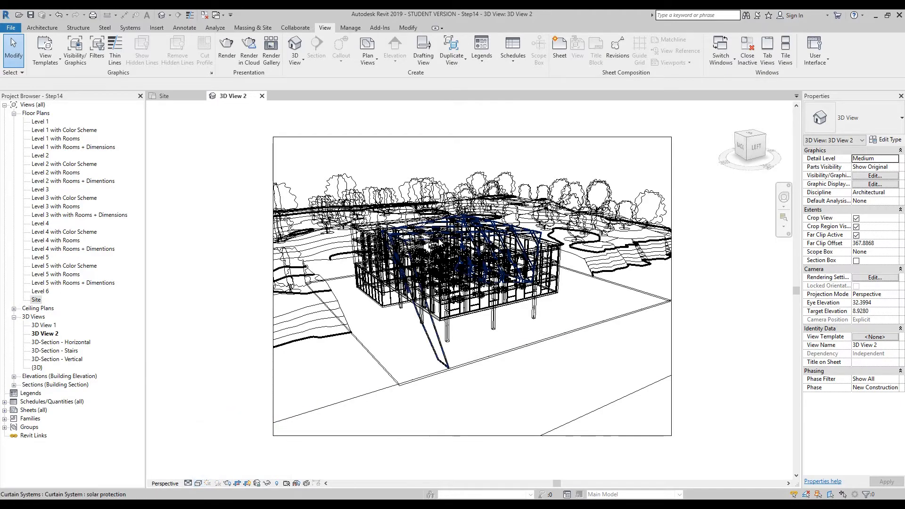
scroll(444, 267, up, 10)
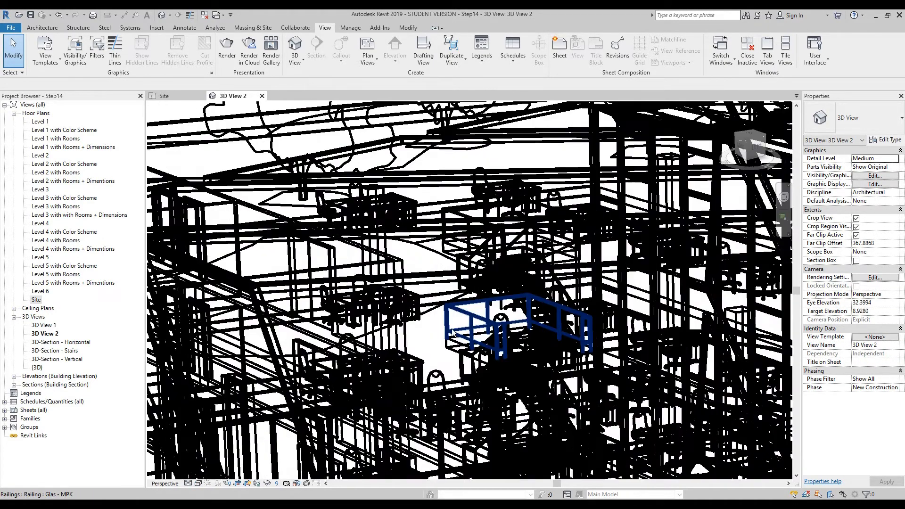
scroll(444, 267, down, 10)
middle_drag(593, 358, 626, 337)
scroll(607, 367, down, 1)
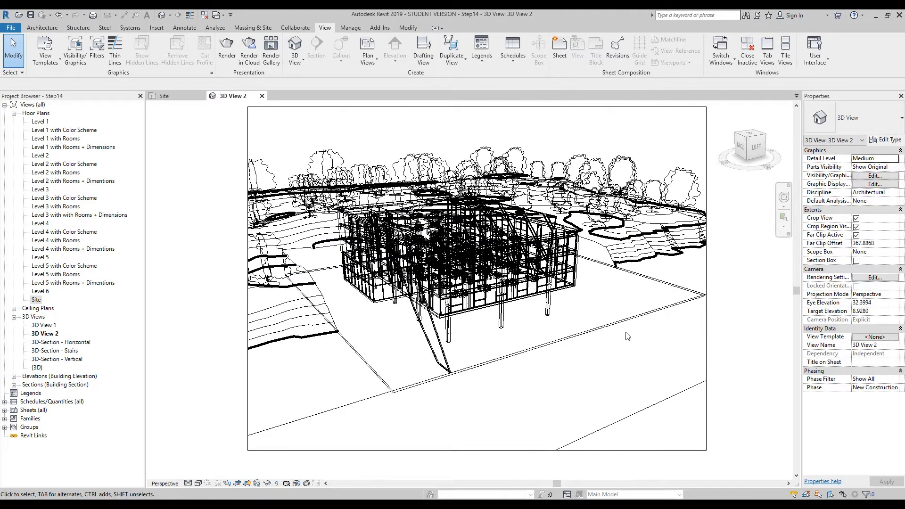
click(198, 484)
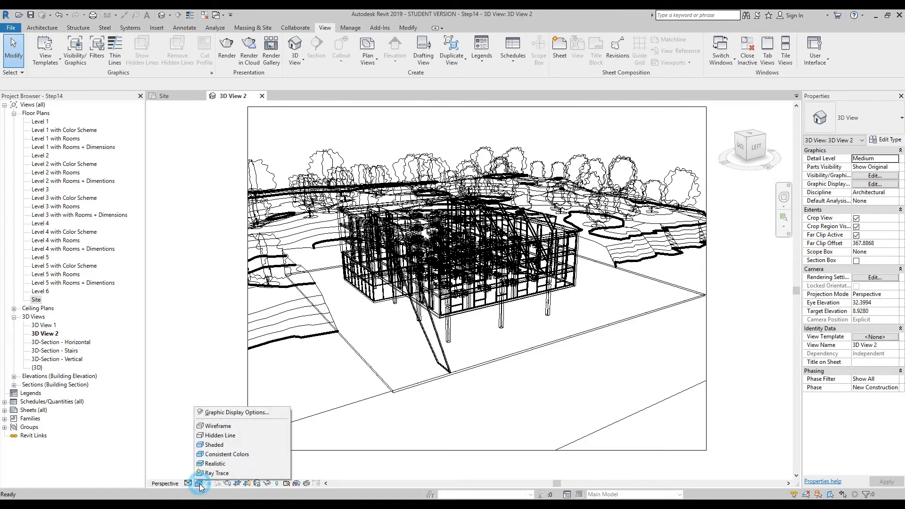
click(221, 436)
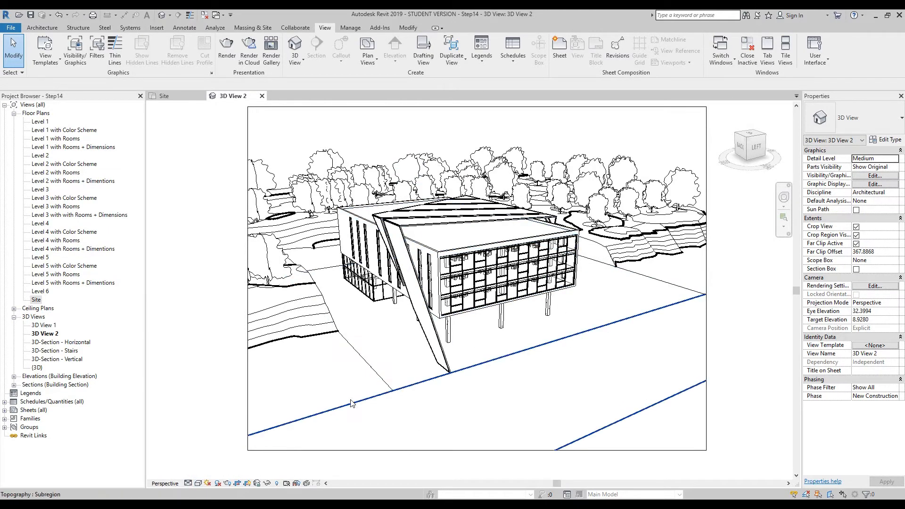
- Preview the camera view in the Shaded visual style and in Consistent Colors
click(199, 483)
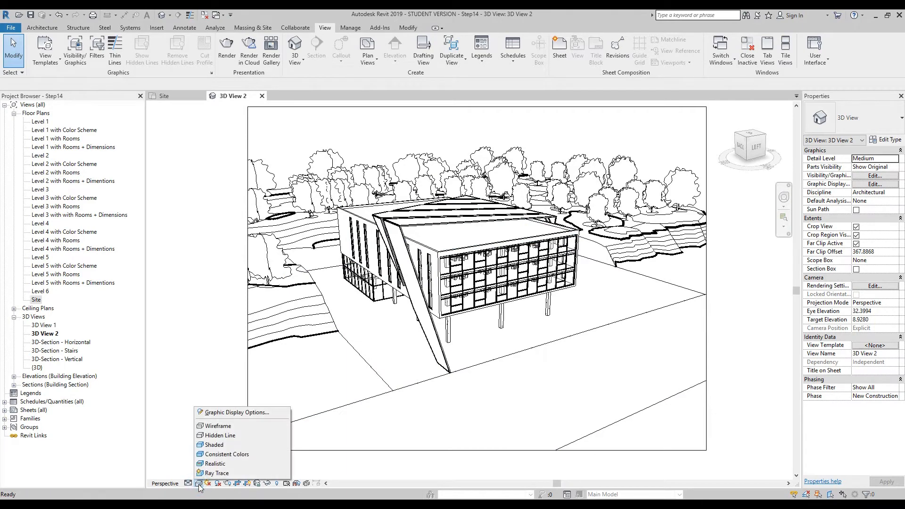
click(215, 445)
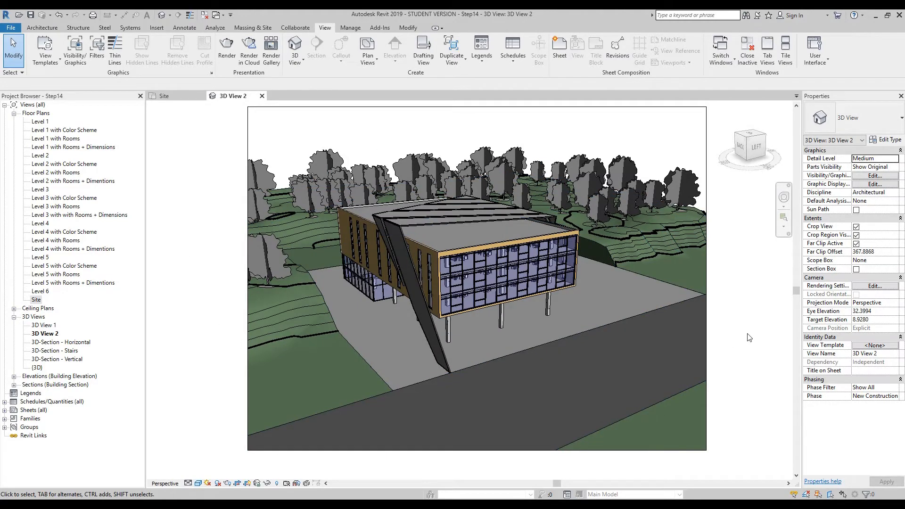
click(199, 484)
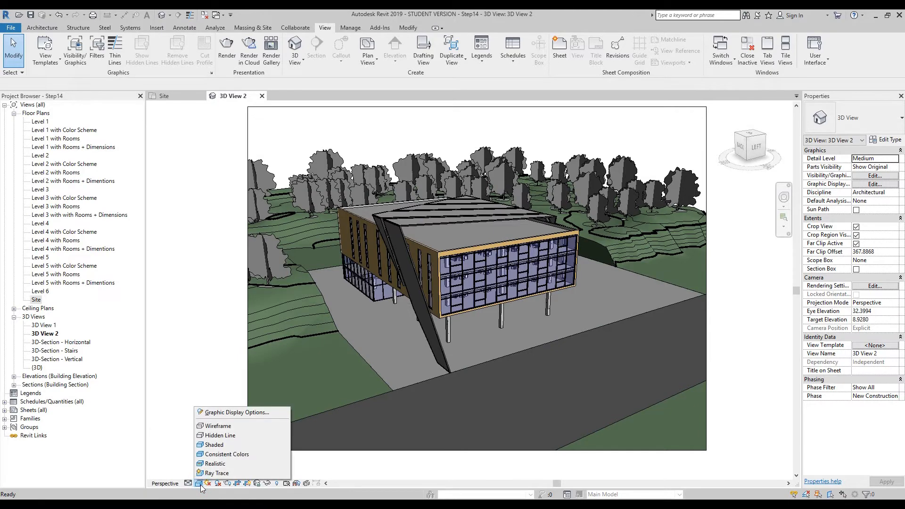
click(217, 455)
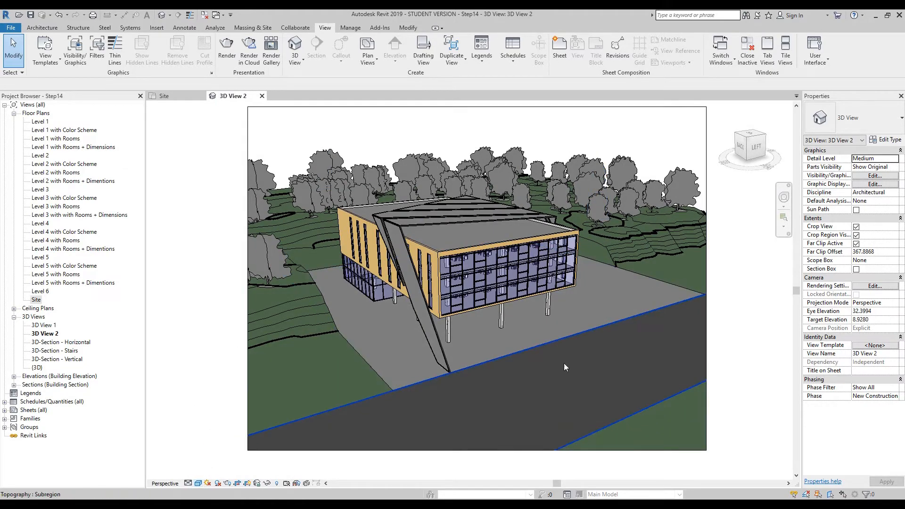
- Set the camera view's visual style to Realistic and inspect the solar protection panel's perforated material up close
click(200, 481)
click(210, 465)
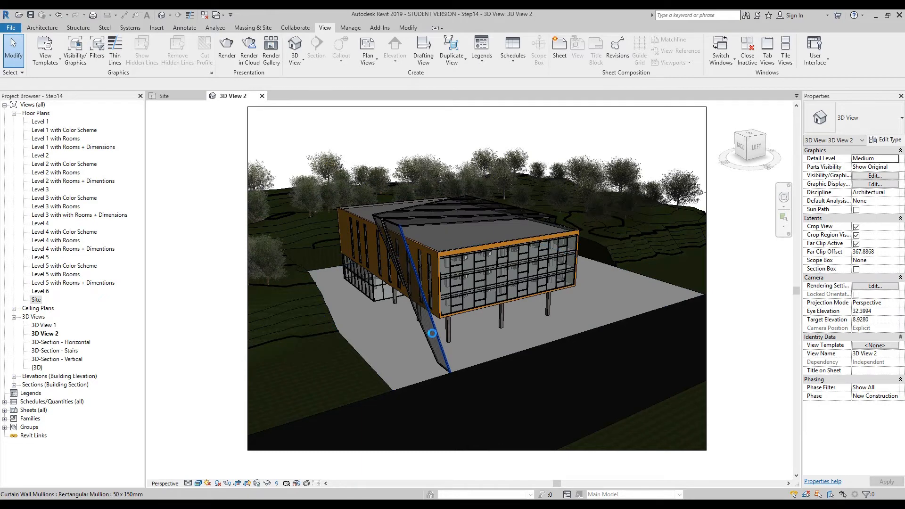
scroll(431, 333, up, 5)
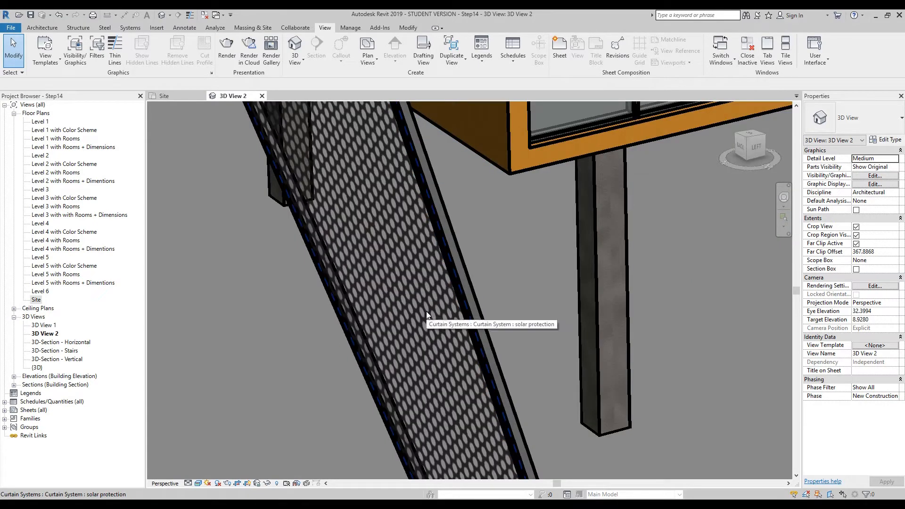
scroll(389, 285, down, 5)
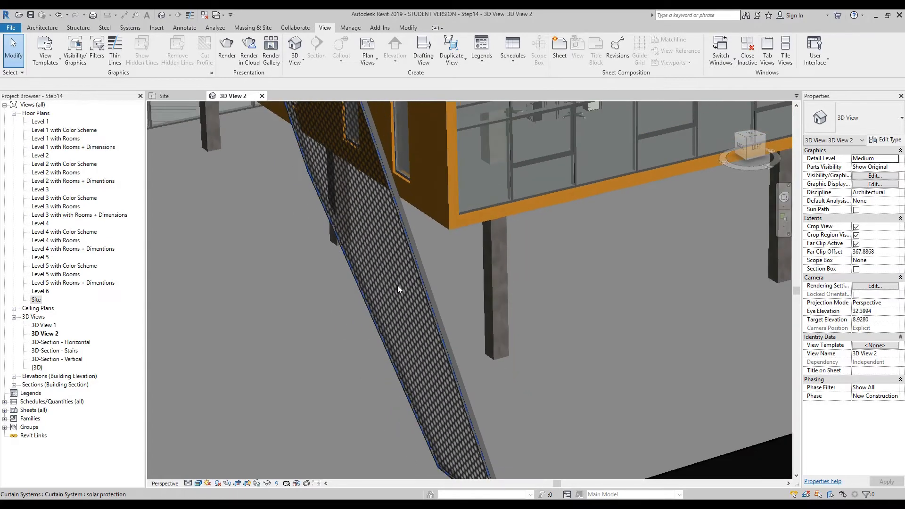
scroll(398, 284, down, 5)
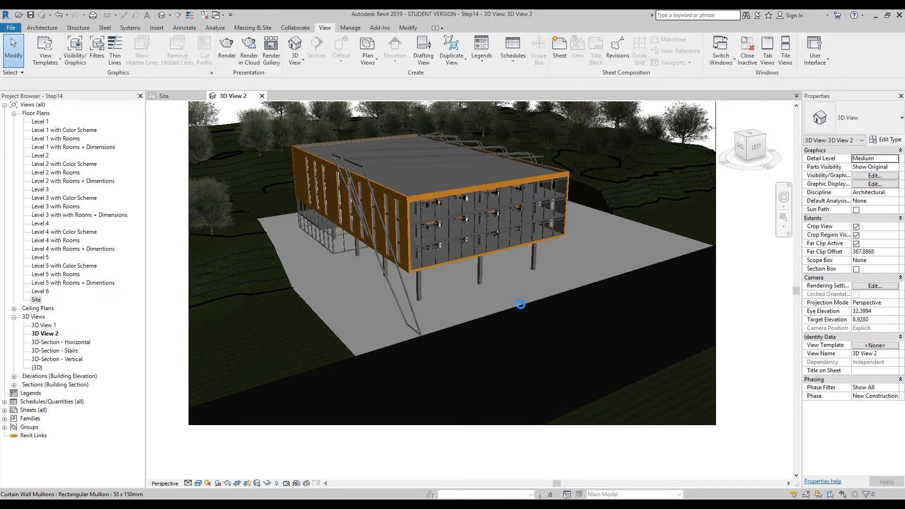
scroll(520, 305, down, 5)
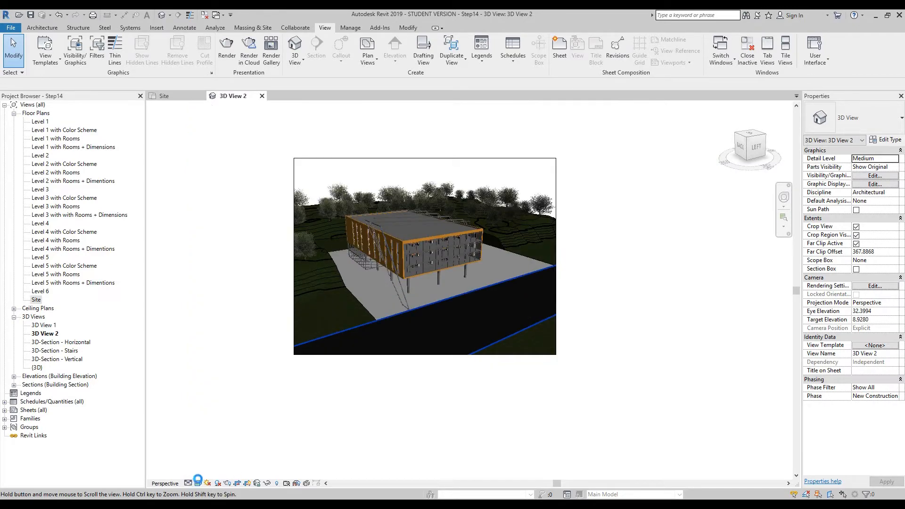
- Preview the camera view in the Ray Trace visual style, and close the interactive ray trace mode
click(199, 483)
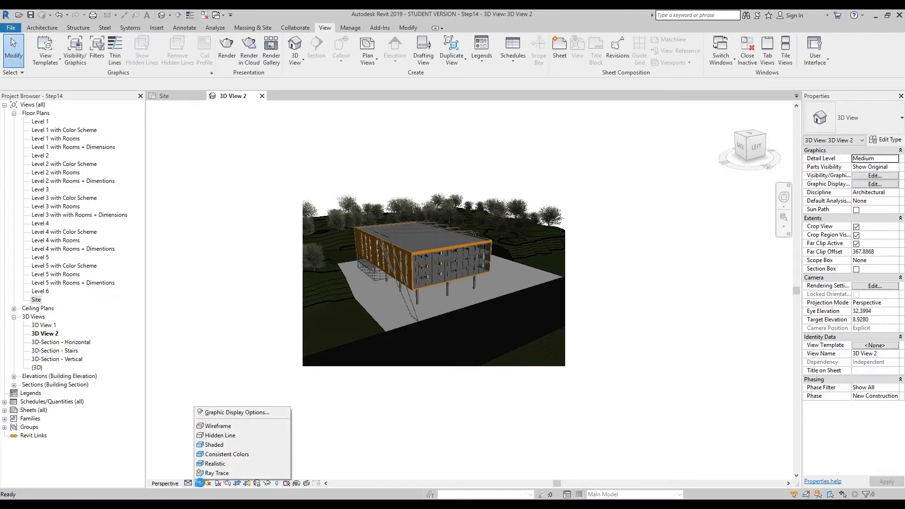
click(220, 473)
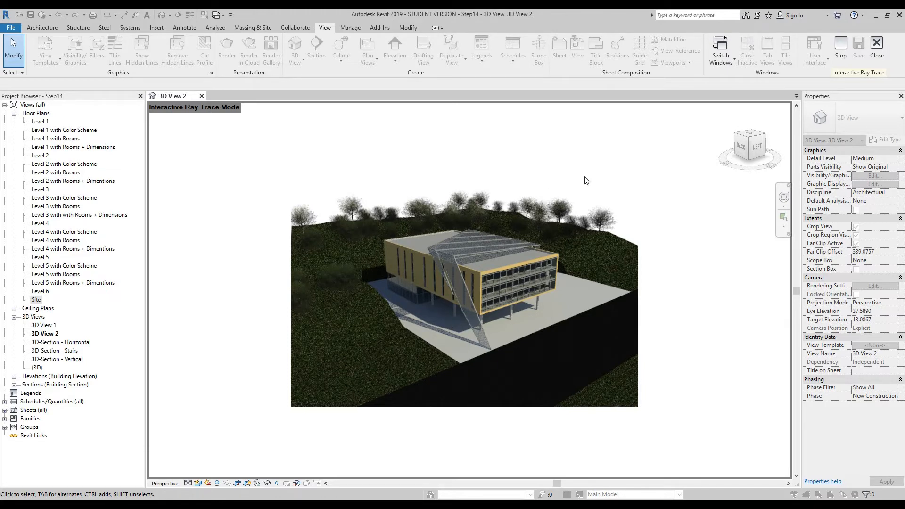
click(199, 482)
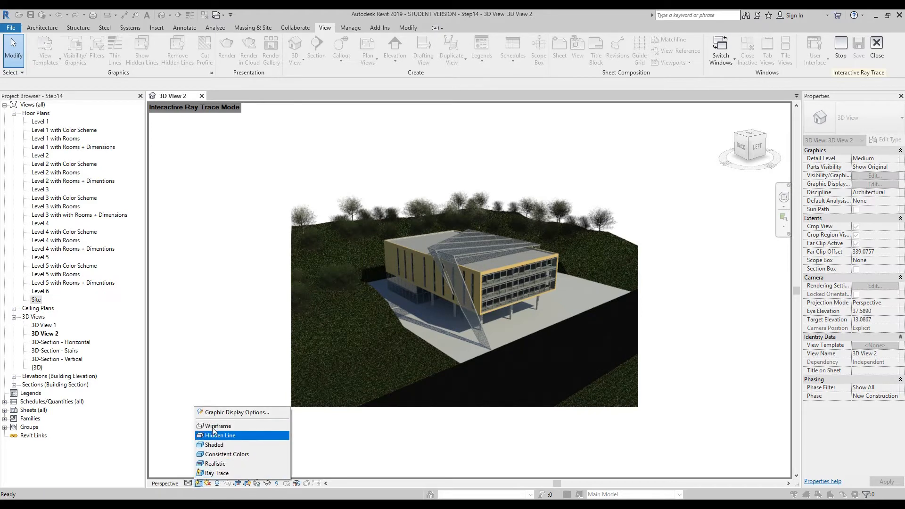
click(199, 484)
click(198, 485)
click(203, 377)
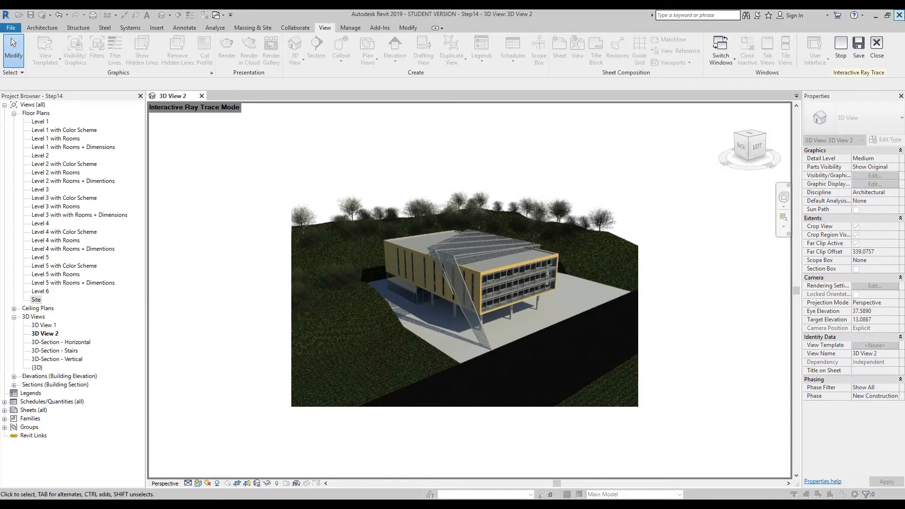
click(874, 47)
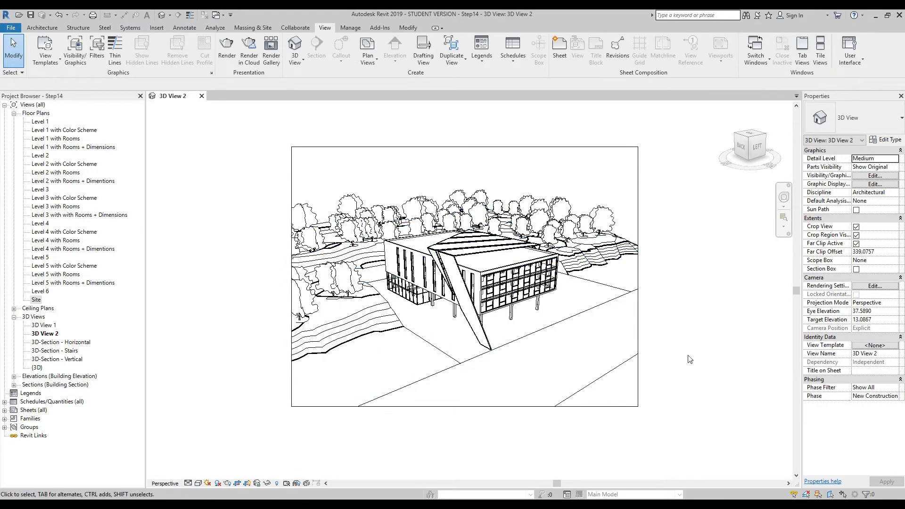
- Set the camera view's visual style to Consistent Colors and turn its shadows on
click(198, 483)
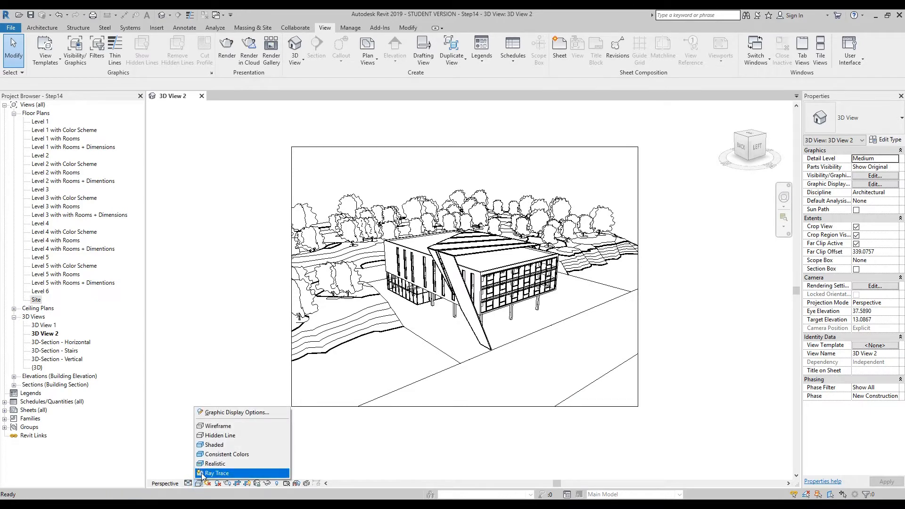
click(217, 455)
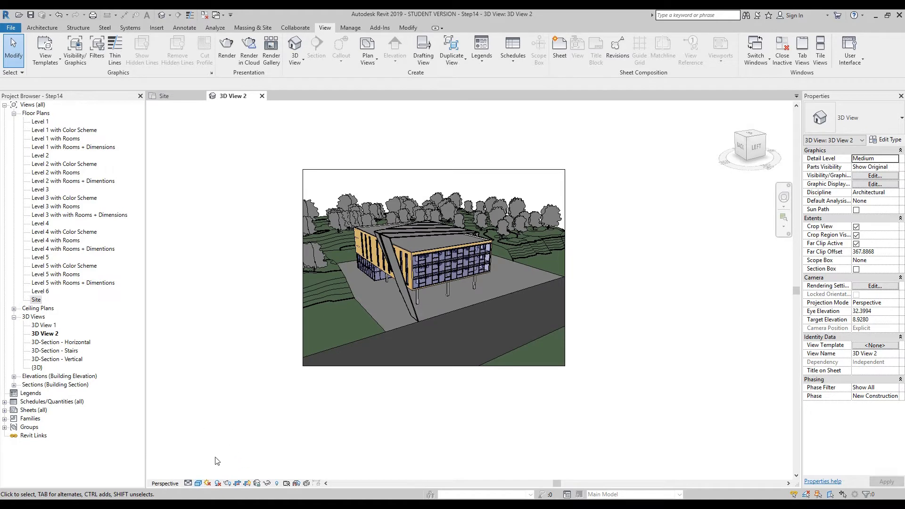
click(217, 482)
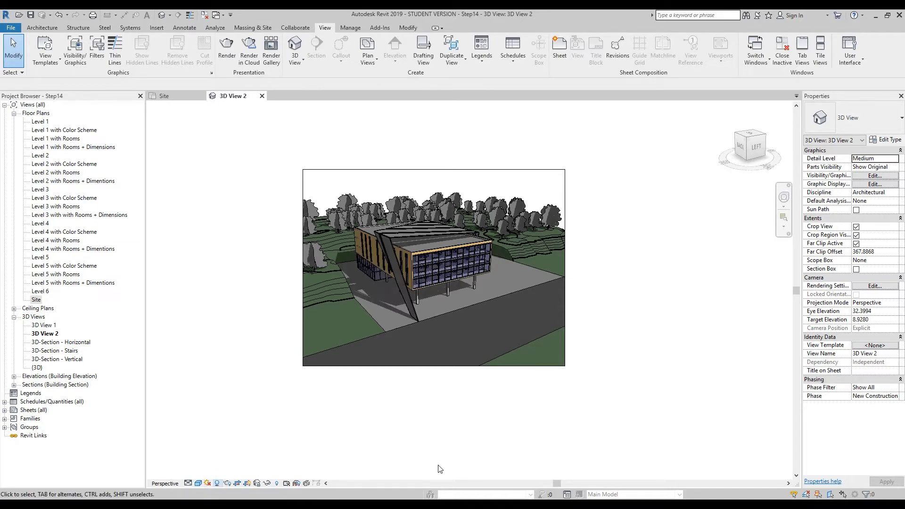
scroll(406, 315, up, 4)
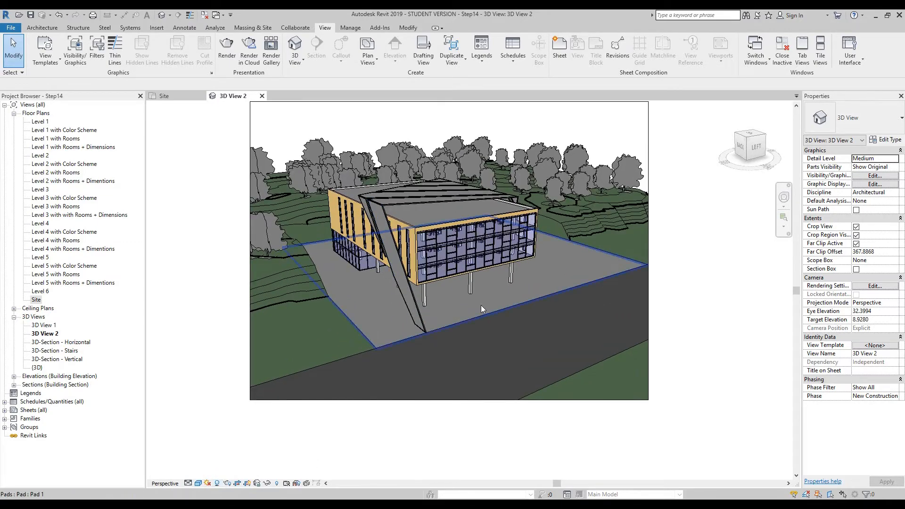
middle_drag(477, 331, 473, 348)
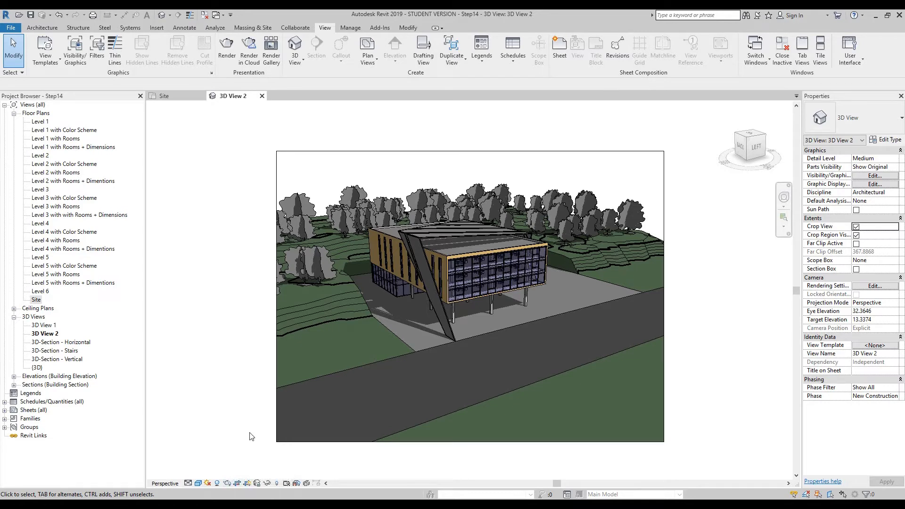
- Turn the camera view's cropping off and back on, and toggle the crop region's visibility, leaving its boundary hidden
click(237, 483)
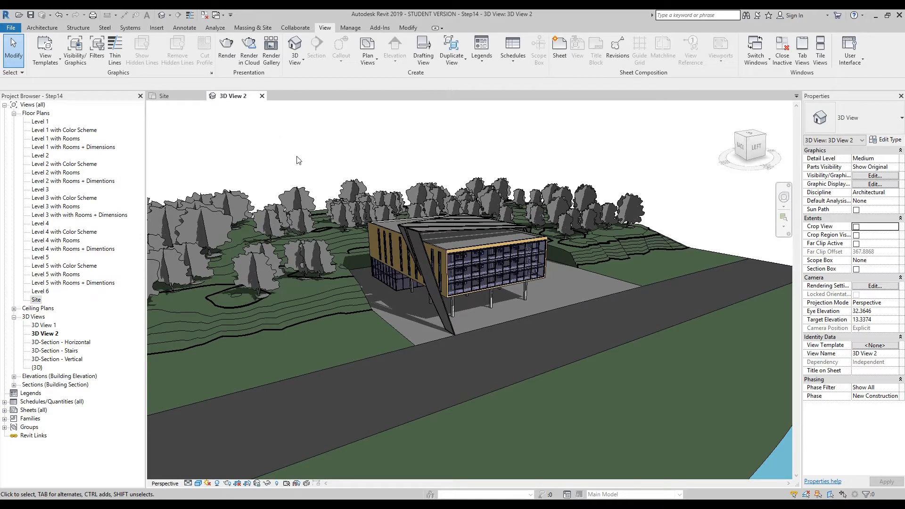
click(238, 484)
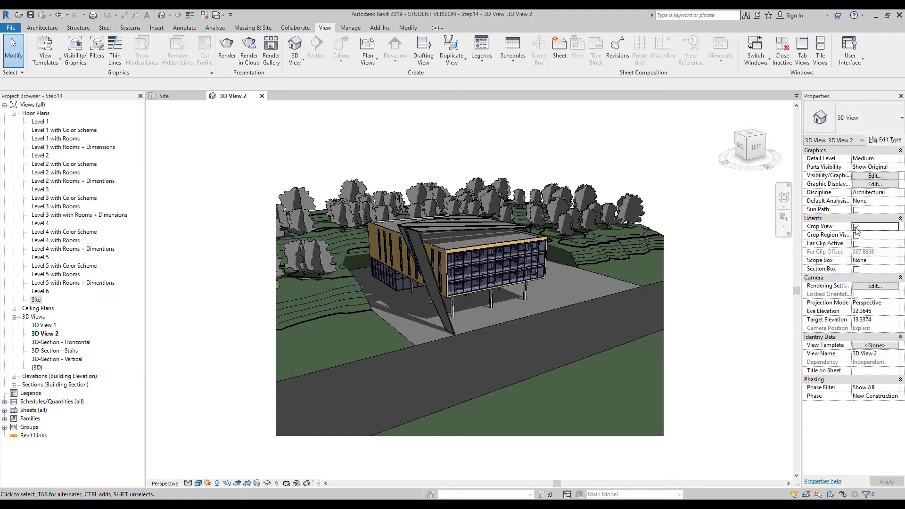
click(250, 484)
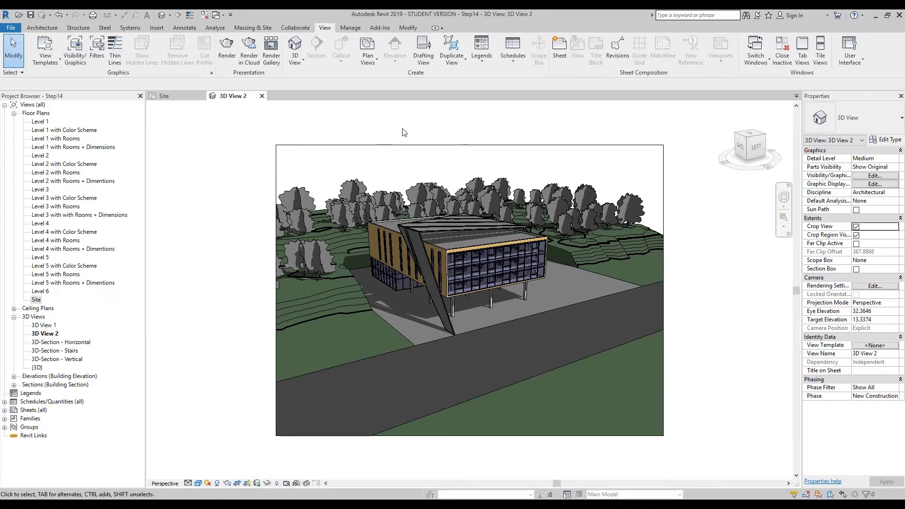
click(247, 484)
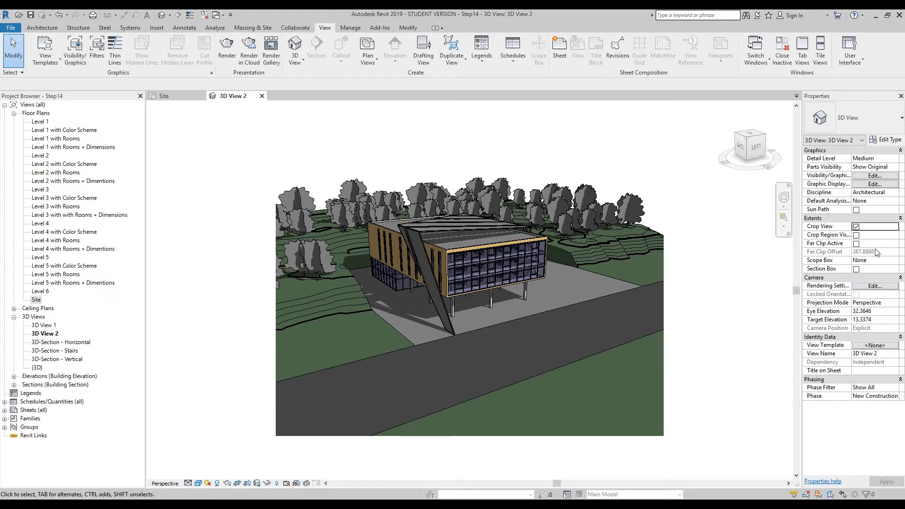
click(856, 235)
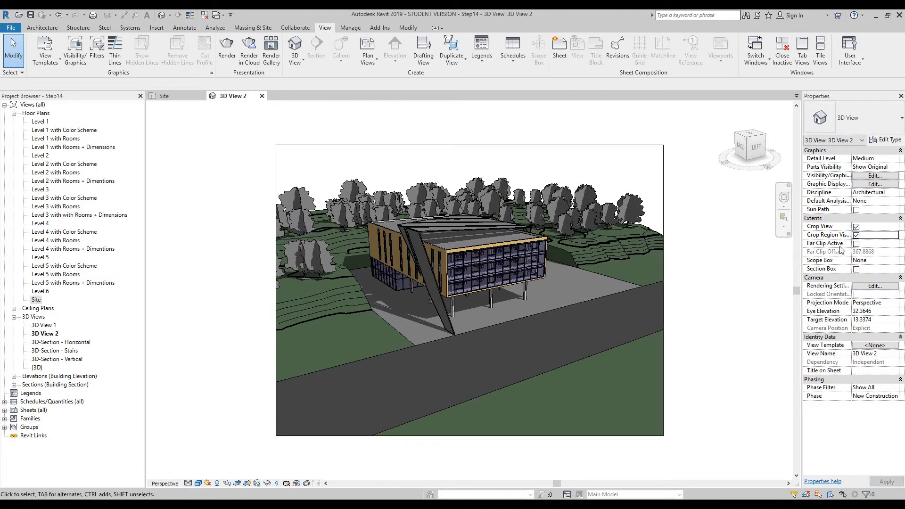
click(855, 235)
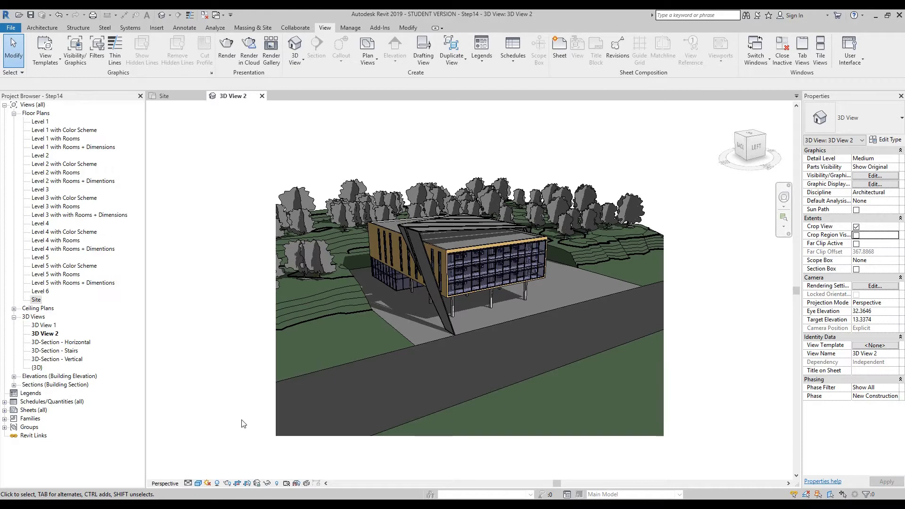
- Save the camera view's orientation and lock it, and try to orbit and shift the view with the navigation wheel
click(257, 483)
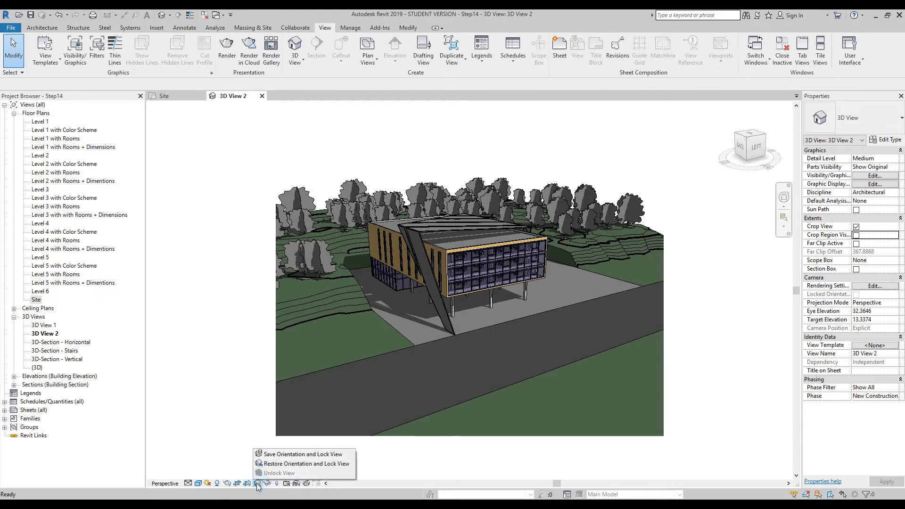
click(287, 454)
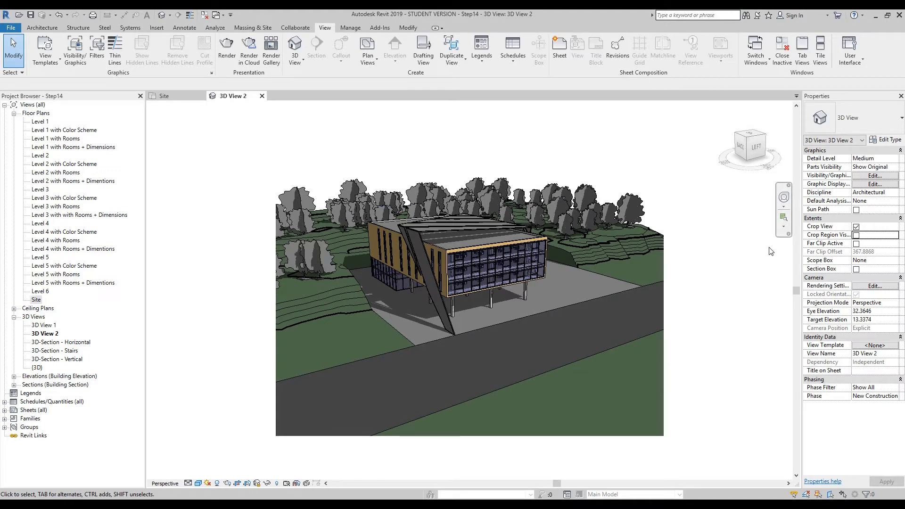
click(783, 197)
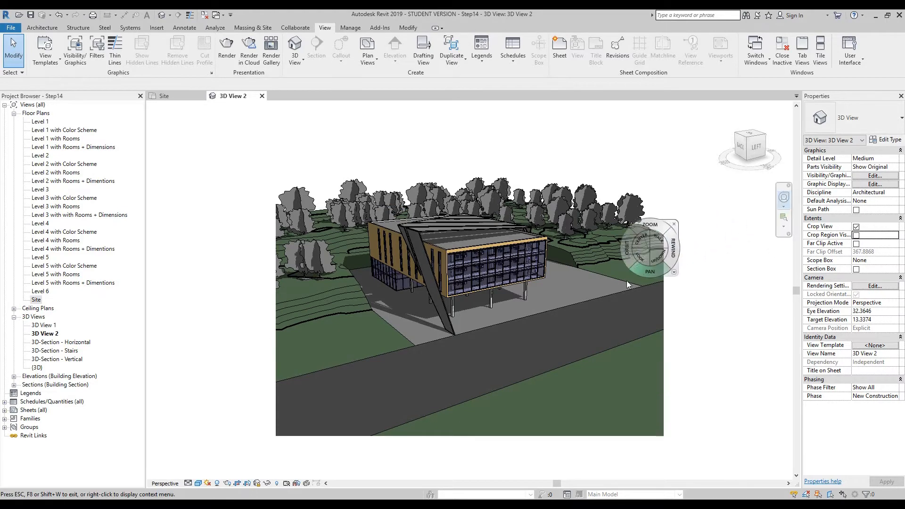
drag(553, 321, 543, 333)
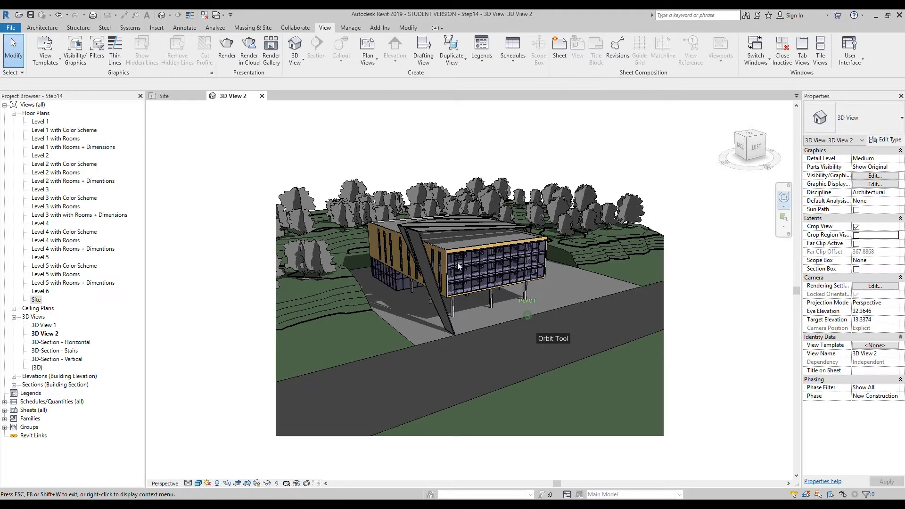
drag(494, 297, 508, 317)
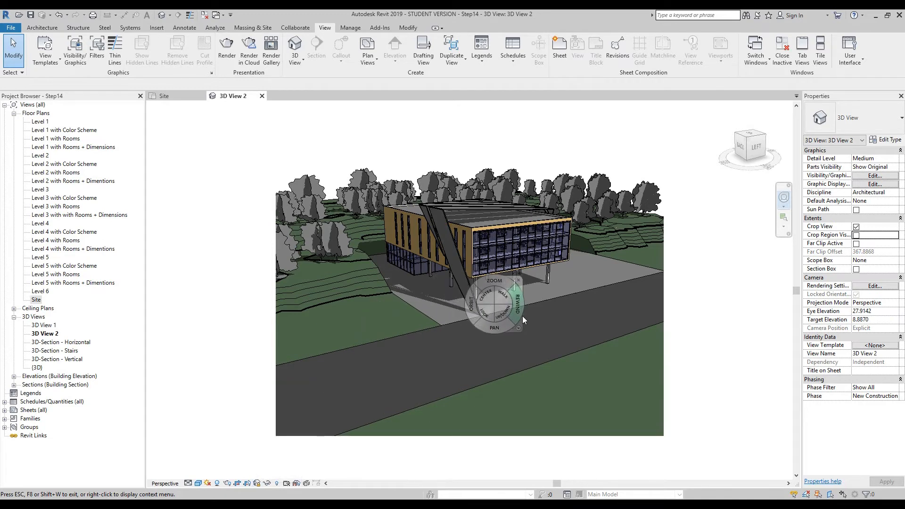
click(518, 280)
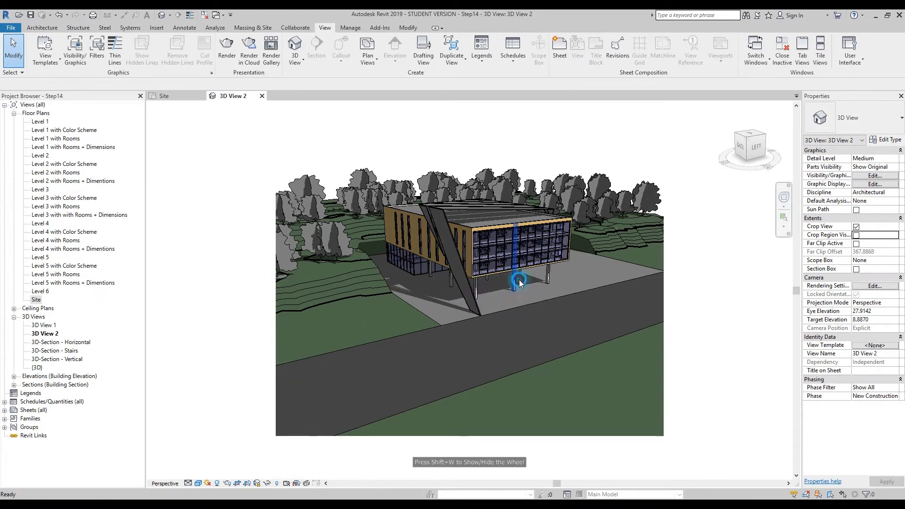
- Unlock the camera view and check the Temporary Hide/Isolate options without applying any
click(257, 484)
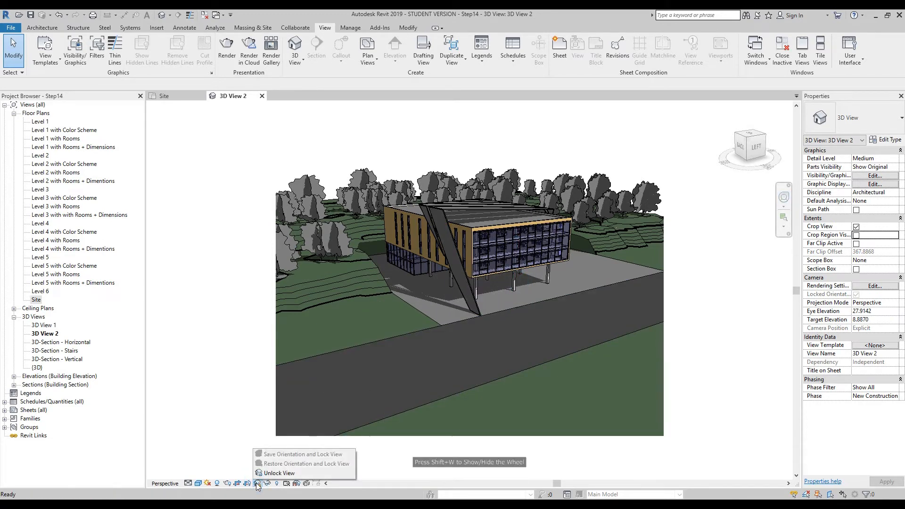
click(270, 475)
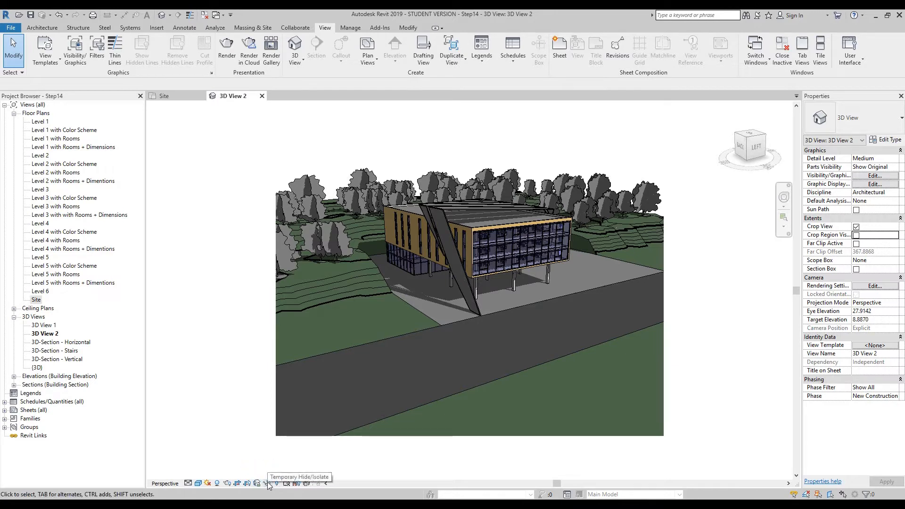
click(268, 482)
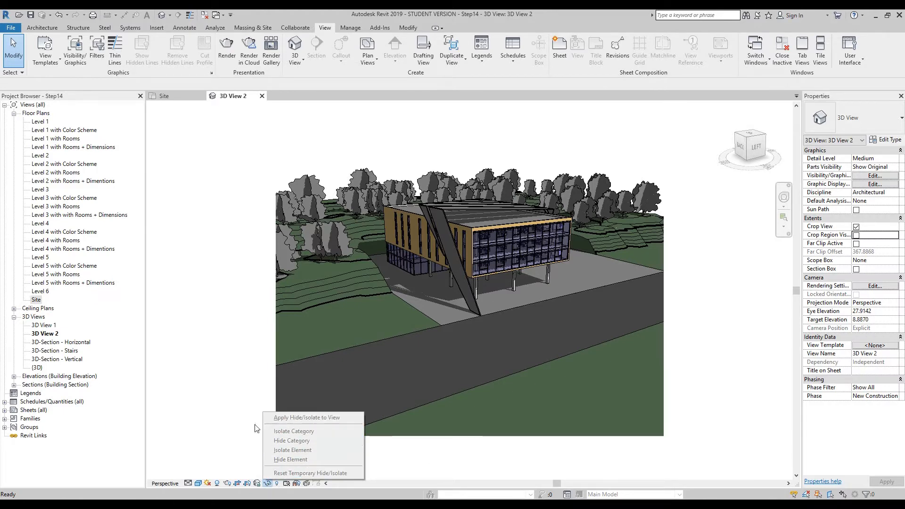
click(238, 424)
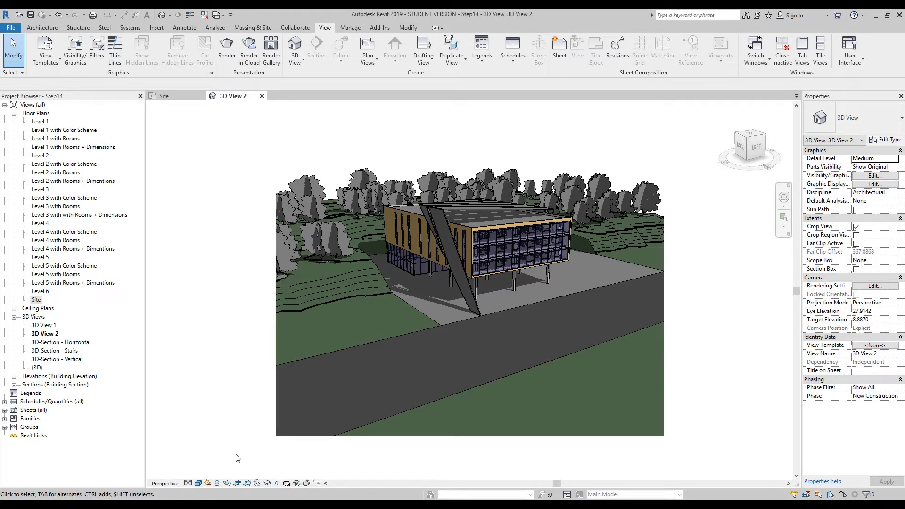
- Hide the Scarlet Oak 12.5 Meters tree behind the building's back corner in this view, by element
click(362, 168)
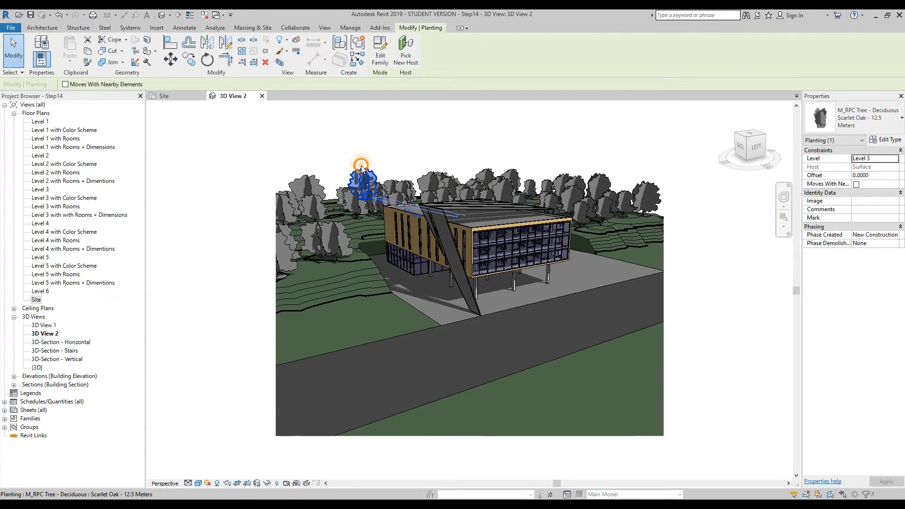
right_click(362, 168)
mouse_move(452, 254)
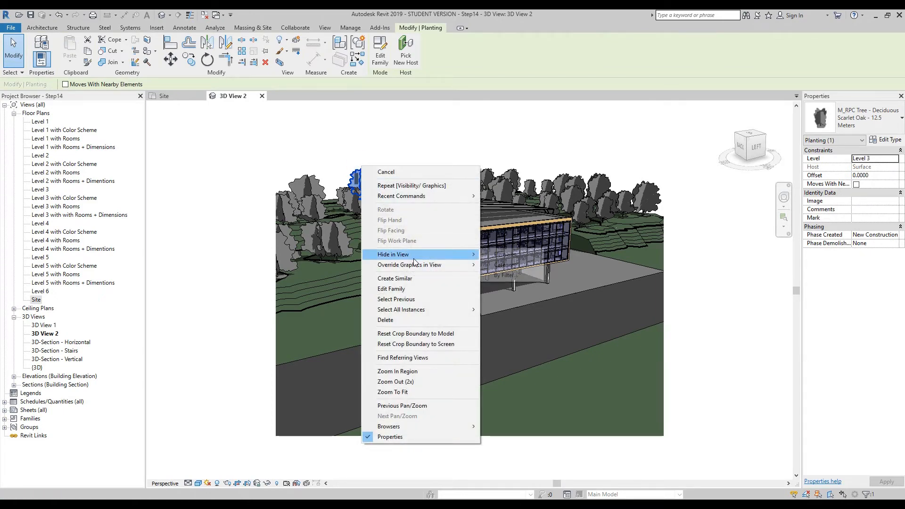
click(512, 255)
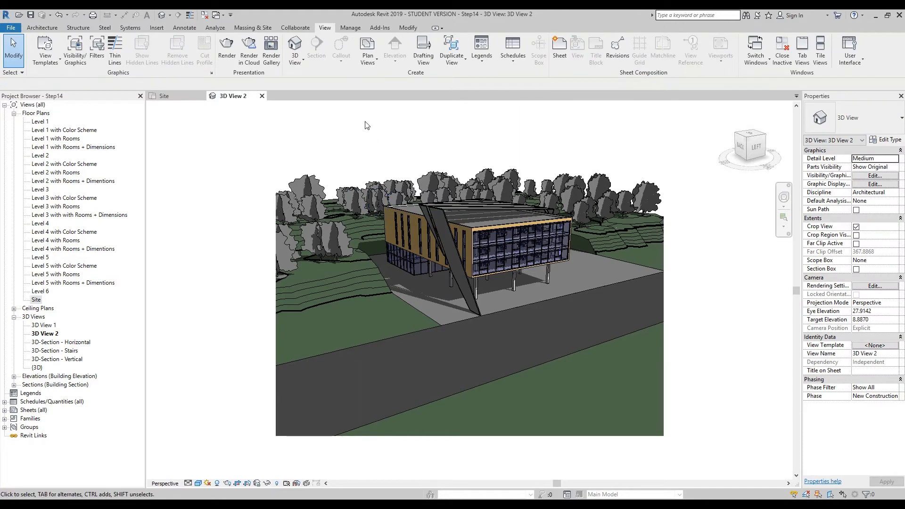
- Reveal the hidden elements, unhide the Scarlet Oak tree behind the building, and leave the reveal mode
click(277, 483)
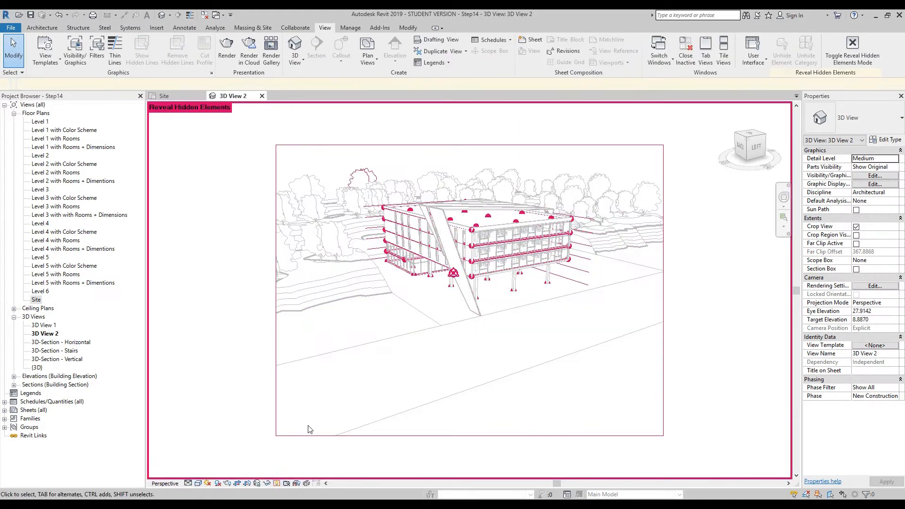
click(372, 179)
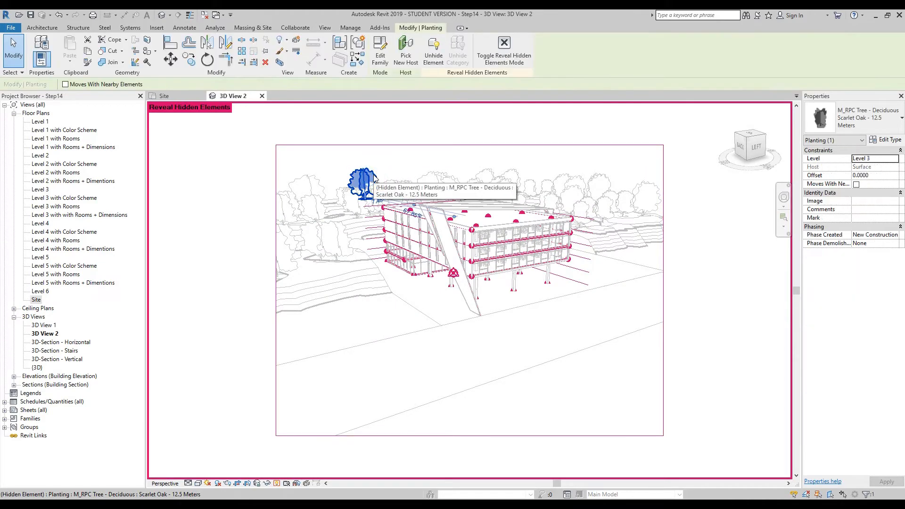
click(434, 55)
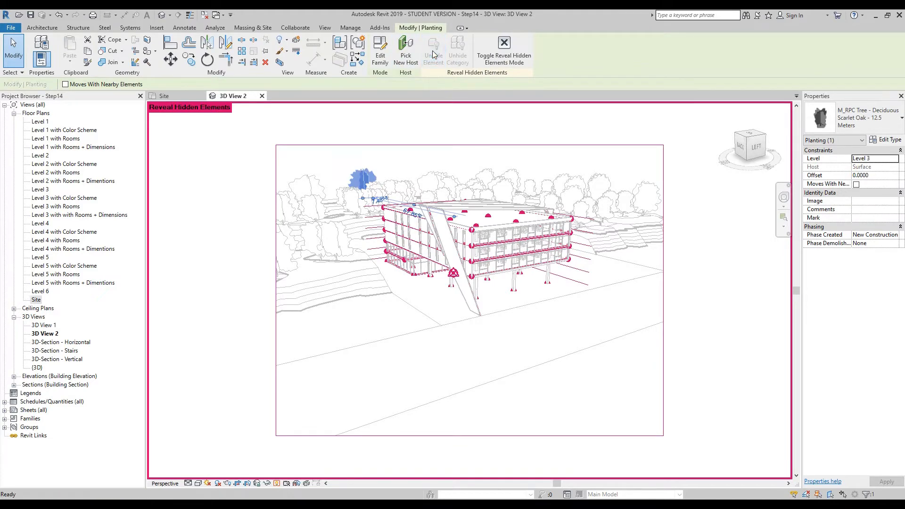
click(395, 162)
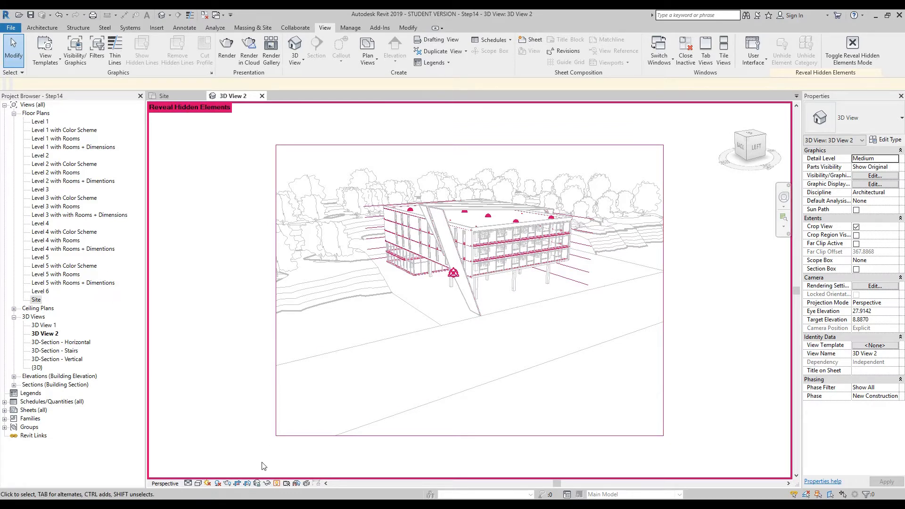
click(276, 482)
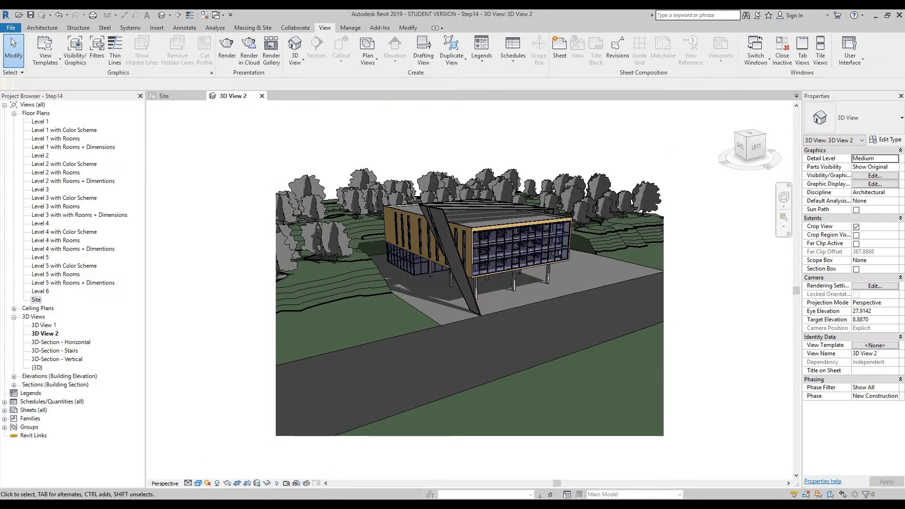
- Open the temporary template properties for the camera view, enlarge the dialog, and list the templates of all view types
click(288, 482)
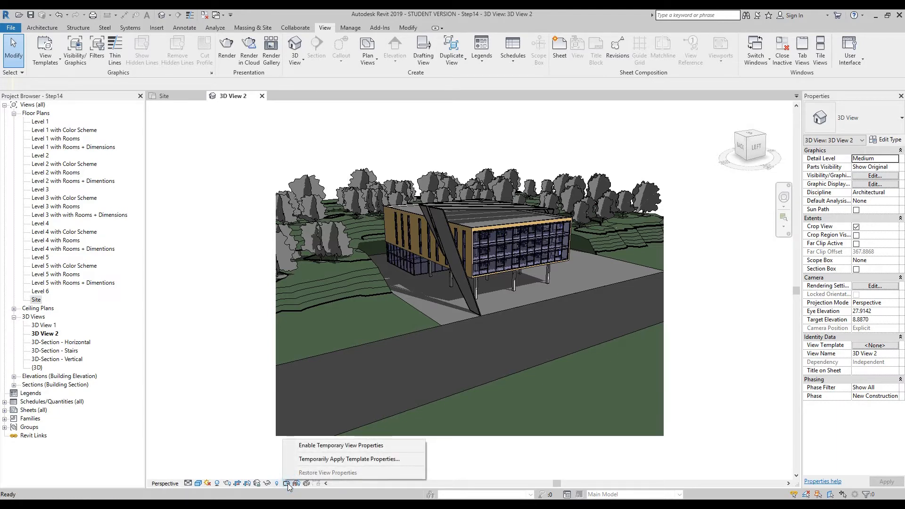
click(381, 460)
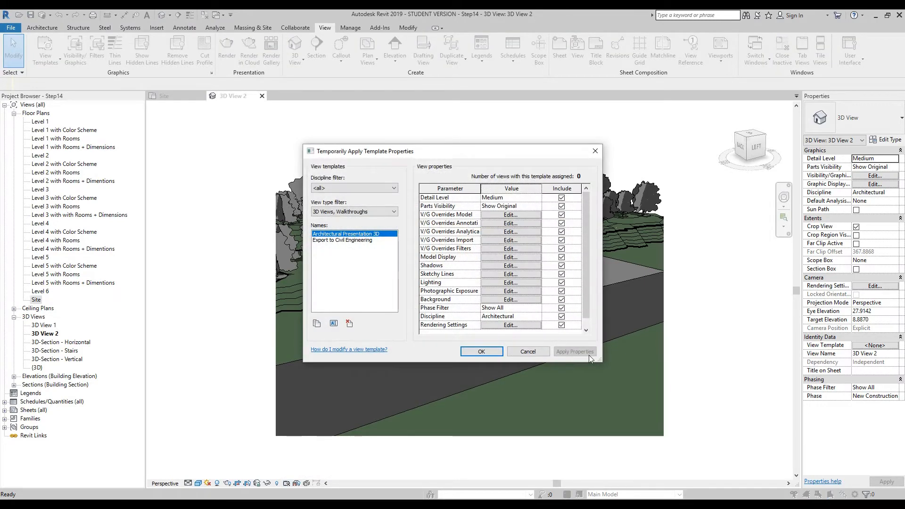
drag(600, 360, 649, 416)
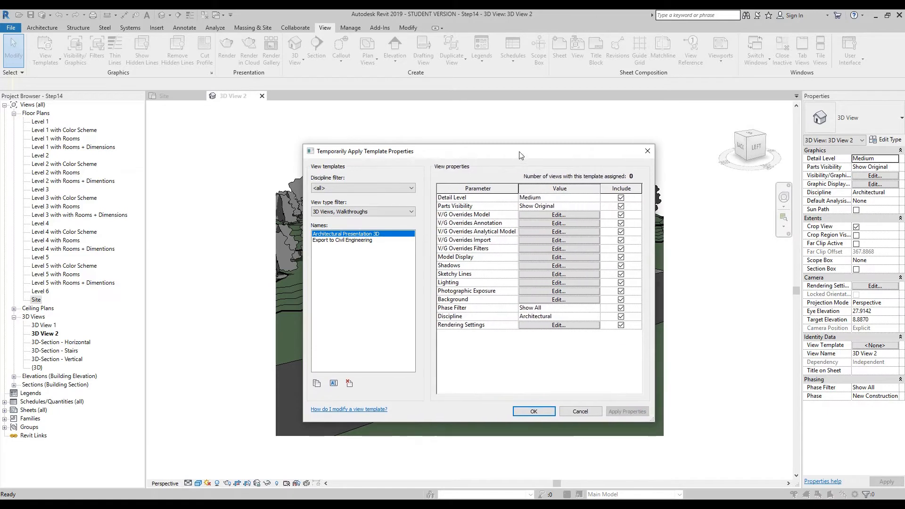
drag(521, 151, 469, 122)
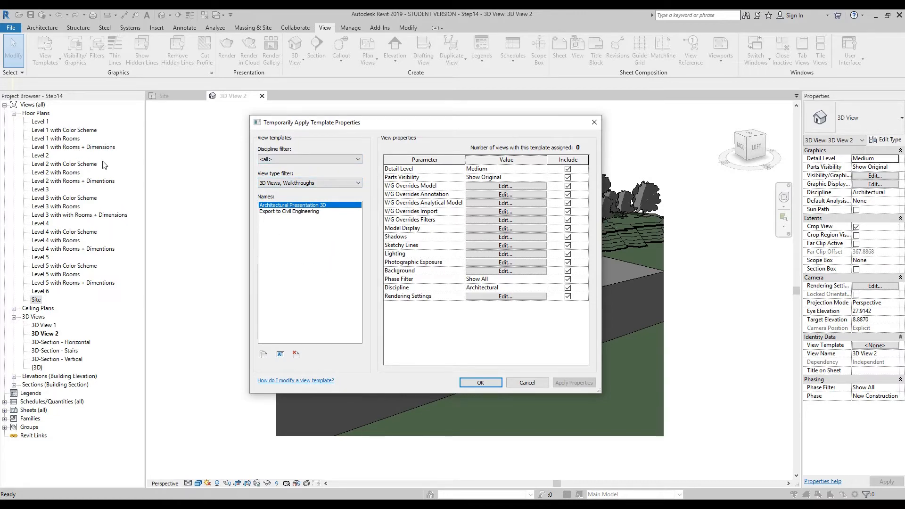
click(308, 183)
click(292, 189)
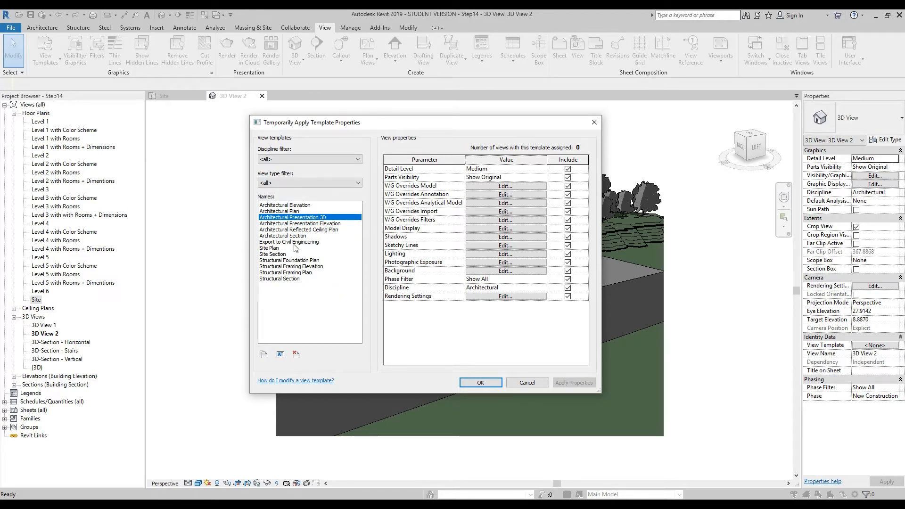
- Temporarily apply the Architectural Elevation template to the camera view, and restore the view properties
click(294, 206)
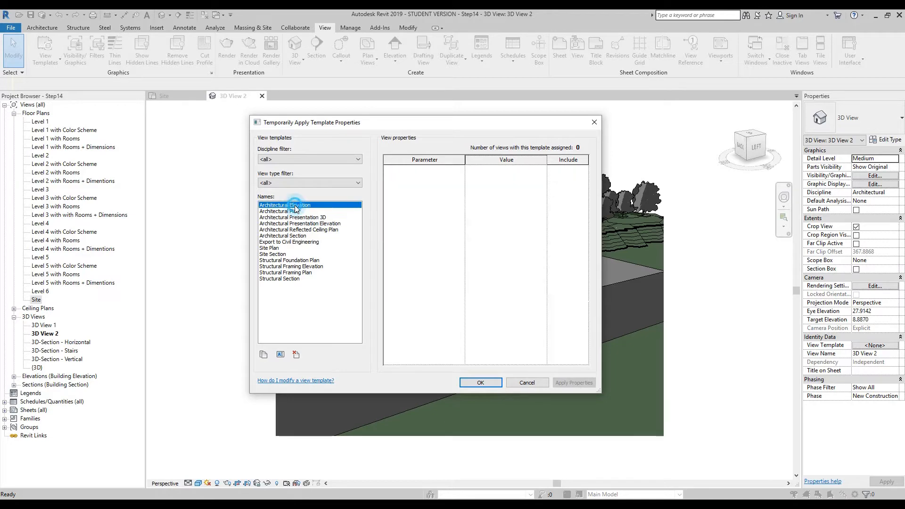
click(487, 381)
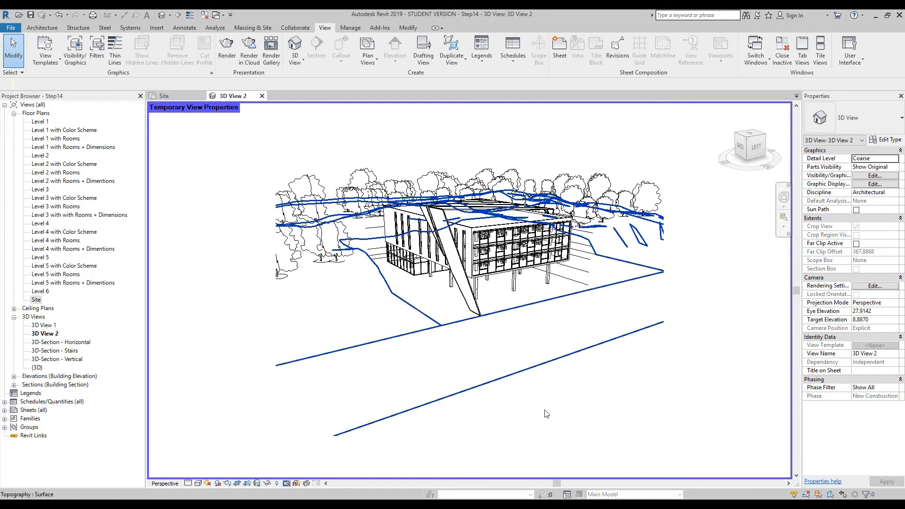
click(286, 483)
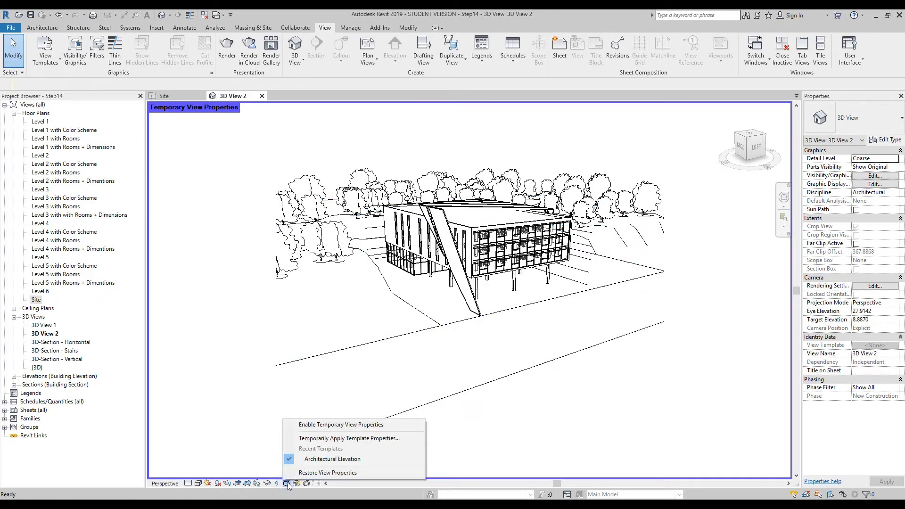
click(319, 473)
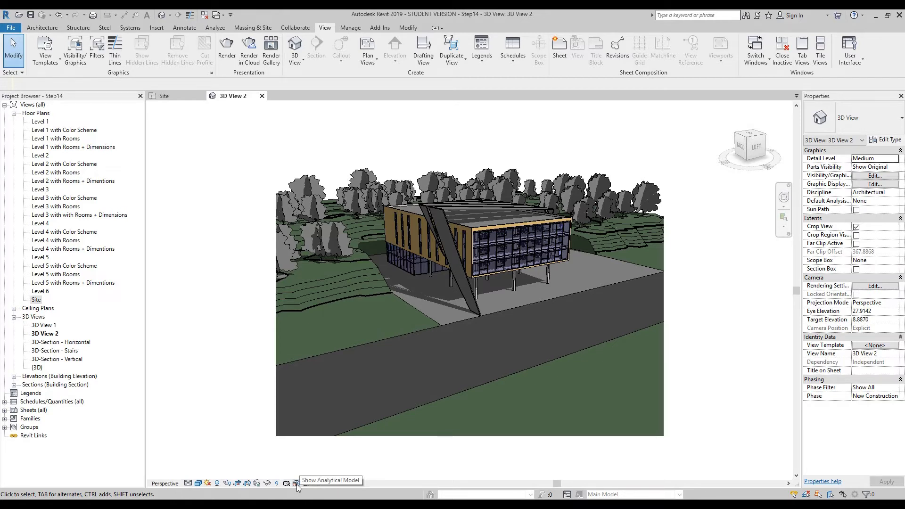
- Show the analytical model, examine it on the building's facades and floors, and hide it again
click(296, 483)
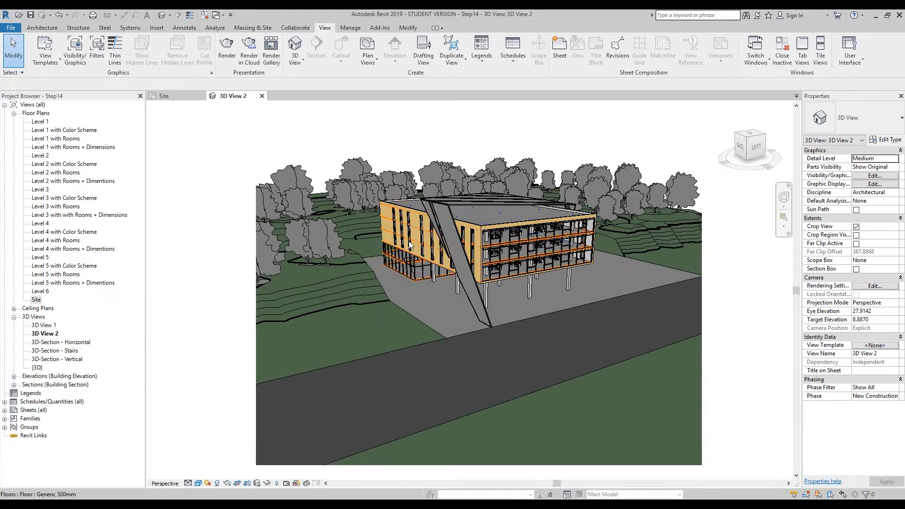
scroll(420, 235, up, 5)
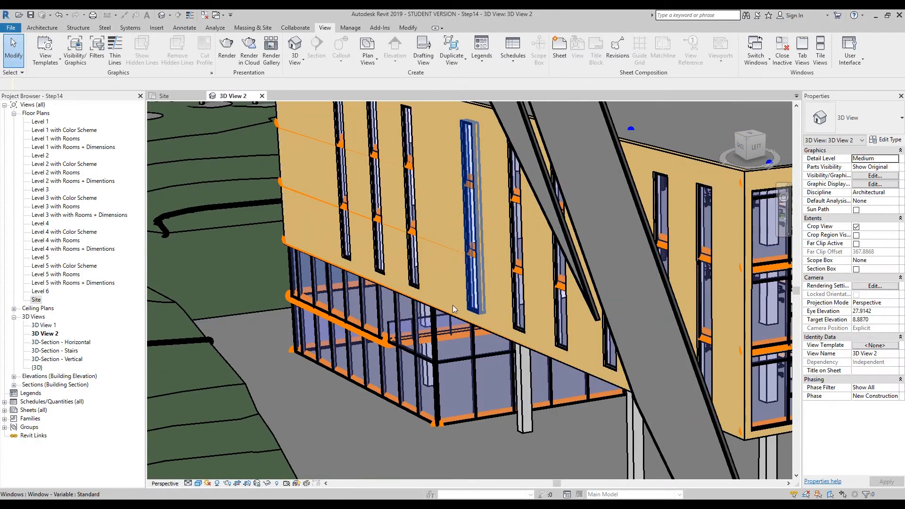
scroll(453, 304, down, 8)
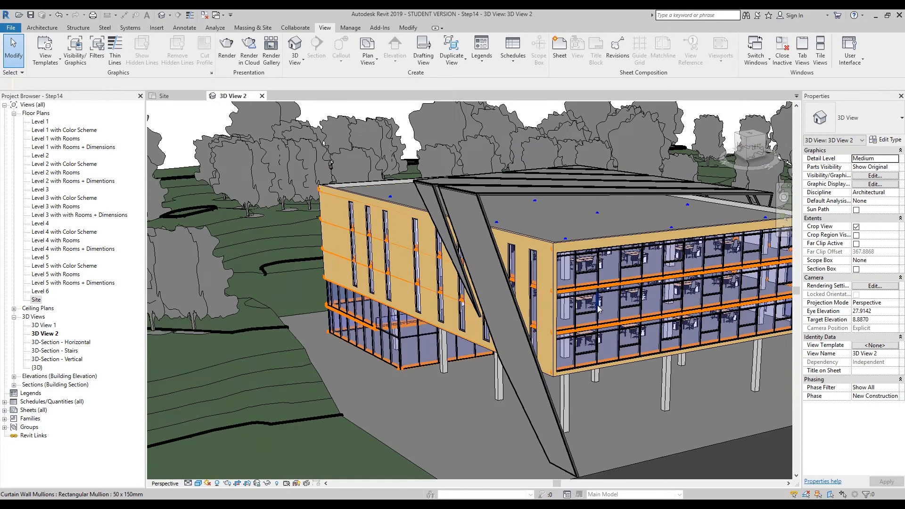
middle_drag(648, 362, 608, 361)
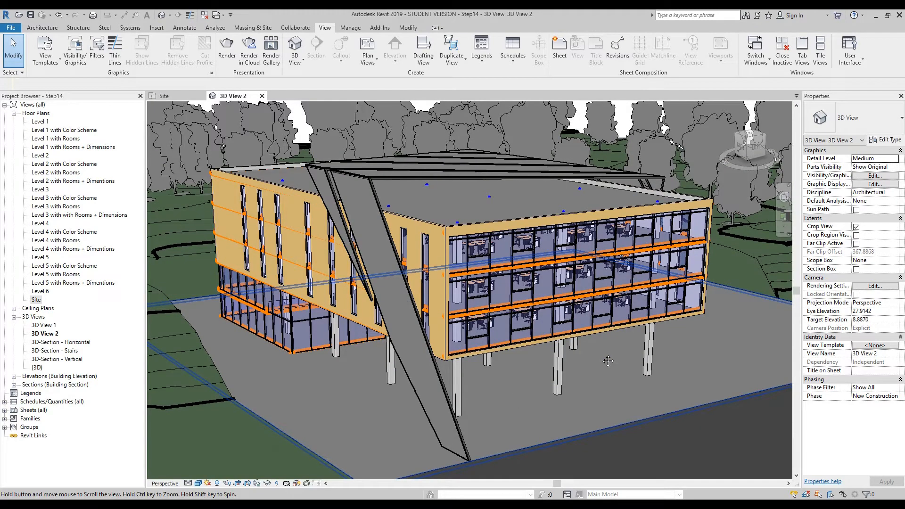
scroll(745, 265, down, 3)
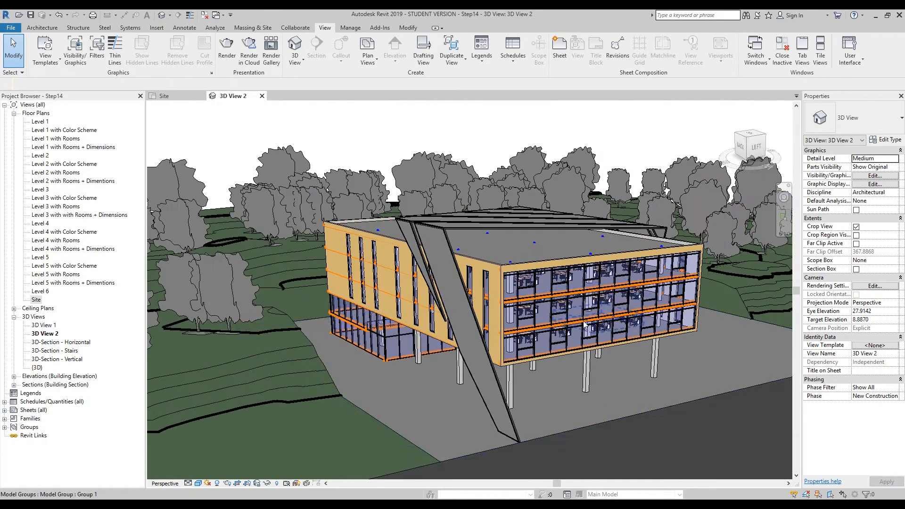
scroll(621, 315, down, 3)
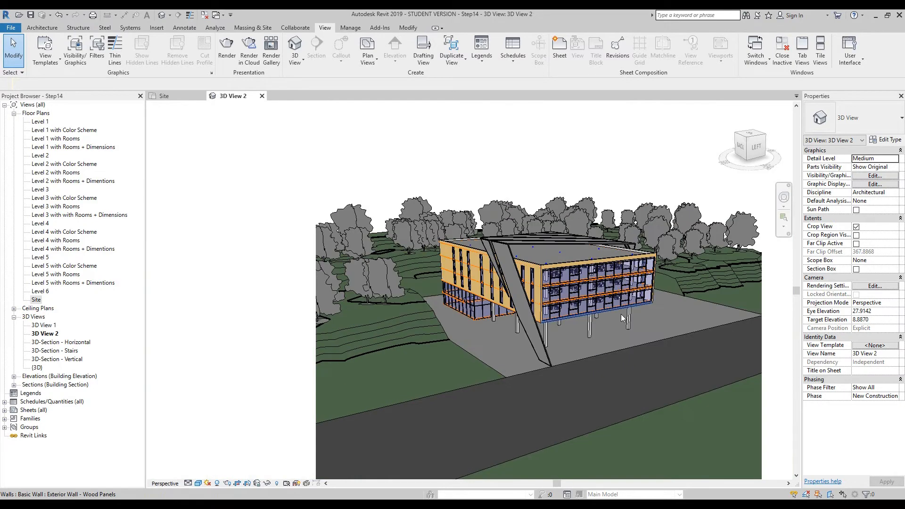
middle_drag(285, 298, 243, 254)
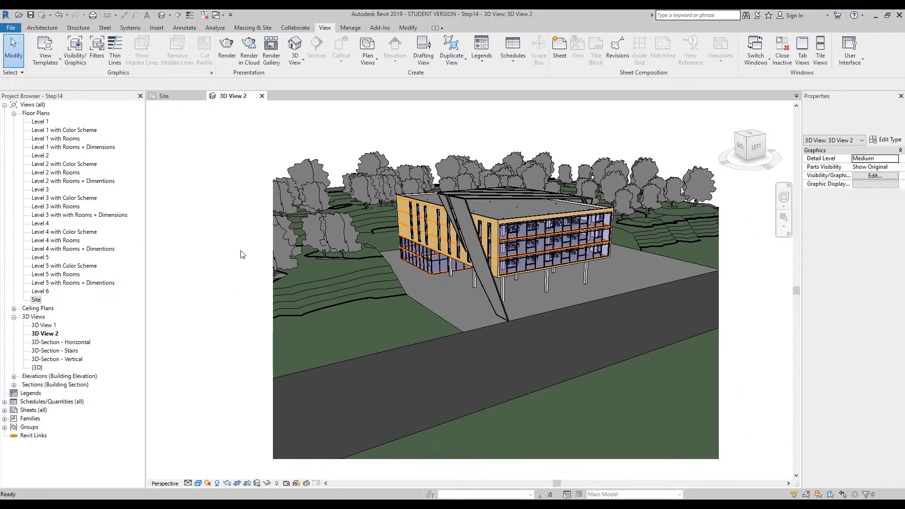
click(297, 485)
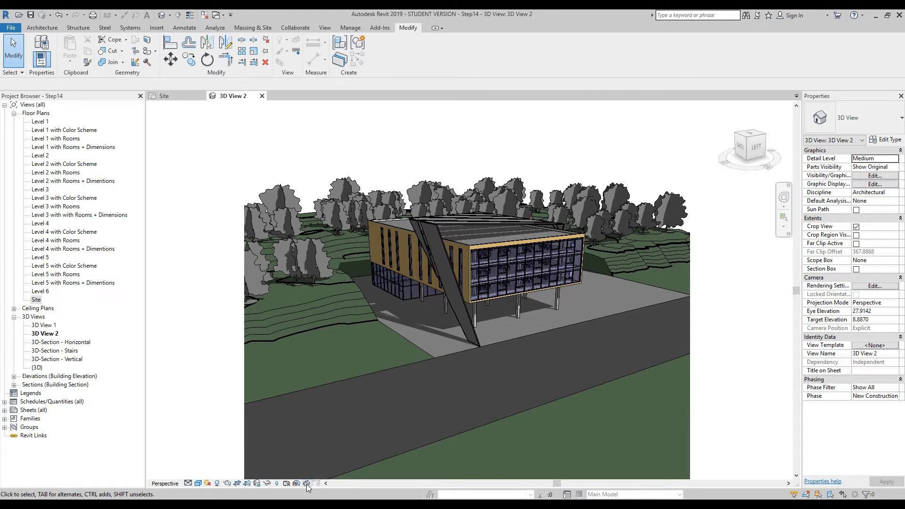
- Highlight the displacement sets in the camera view and switch the highlighting off again
click(306, 484)
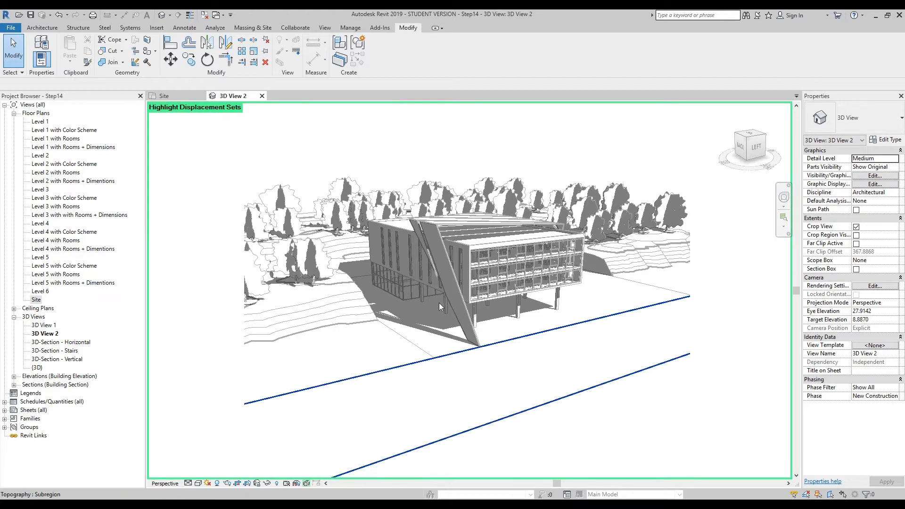
click(307, 483)
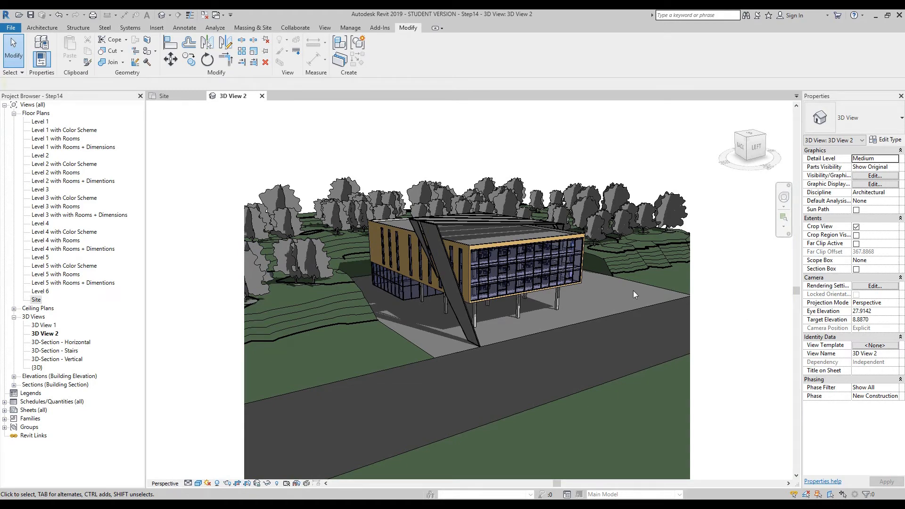
- Select the Front Curtain Wall on the building's glazed facade and make it a displacement set with Displace Elements
scroll(556, 277, up, 6)
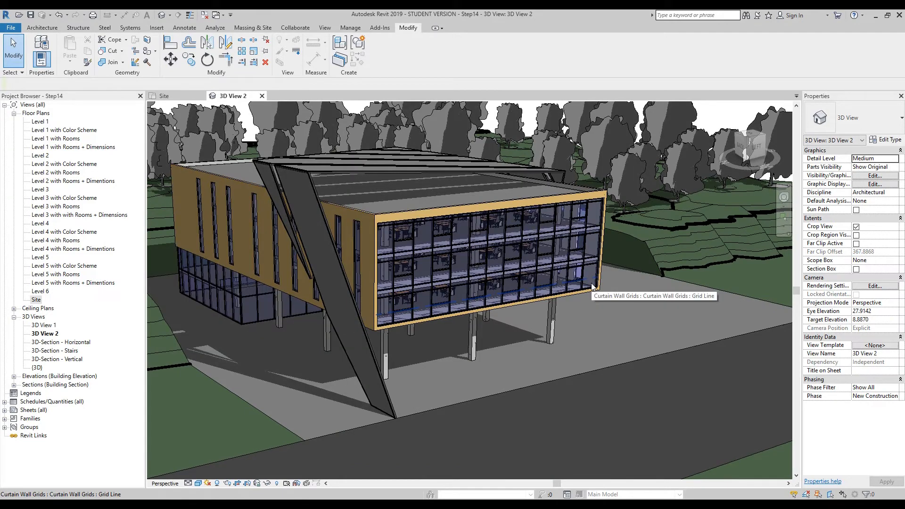
click(592, 286)
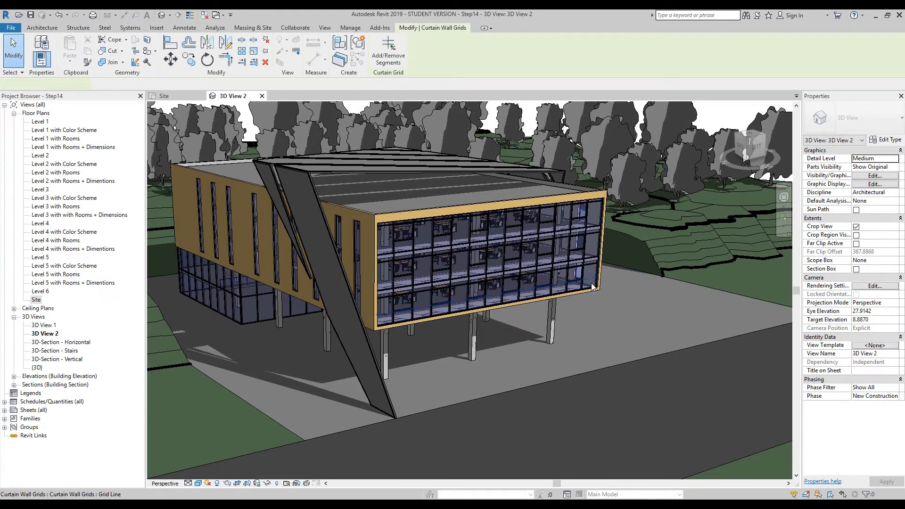
scroll(592, 267, up, 3)
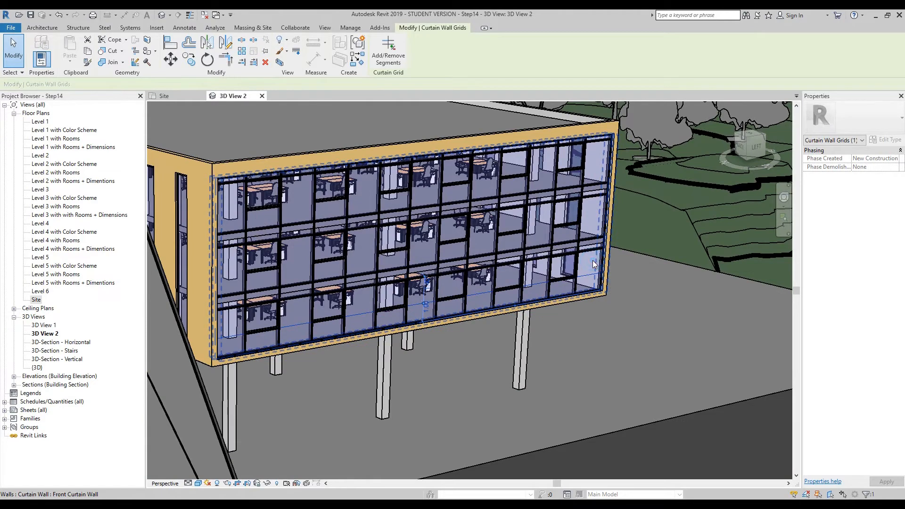
click(593, 263)
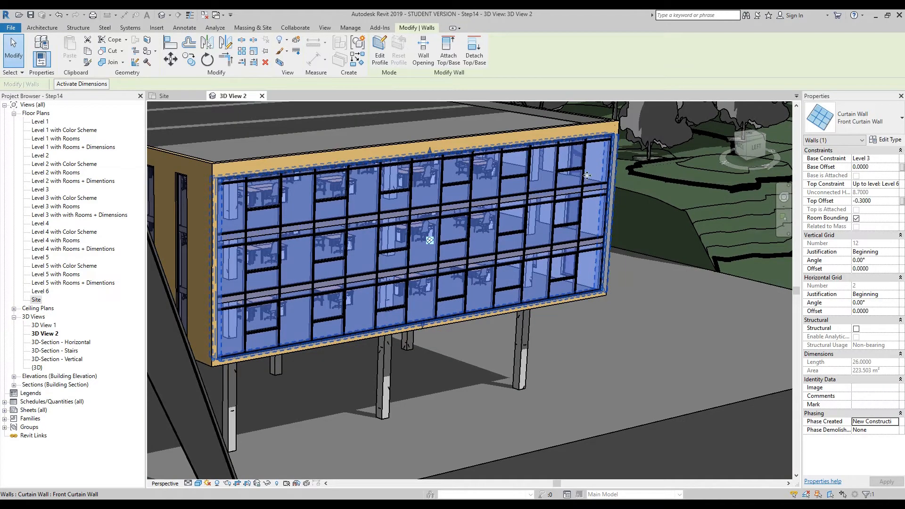
shift+middle_drag(593, 263, 583, 272)
scroll(583, 272, down, 3)
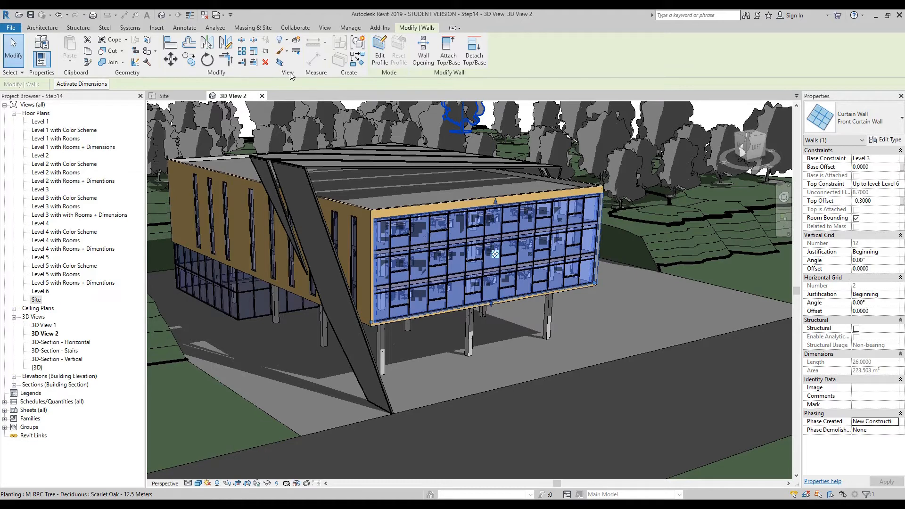
click(296, 41)
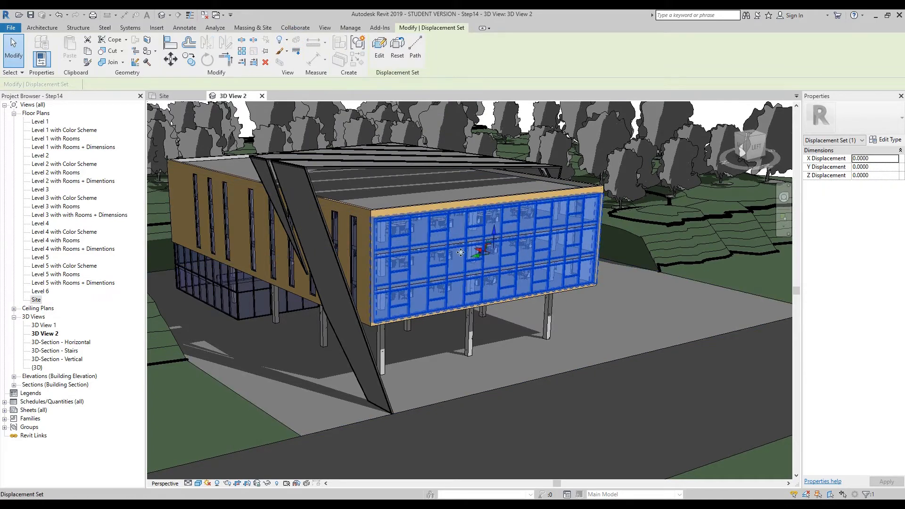
click(520, 277)
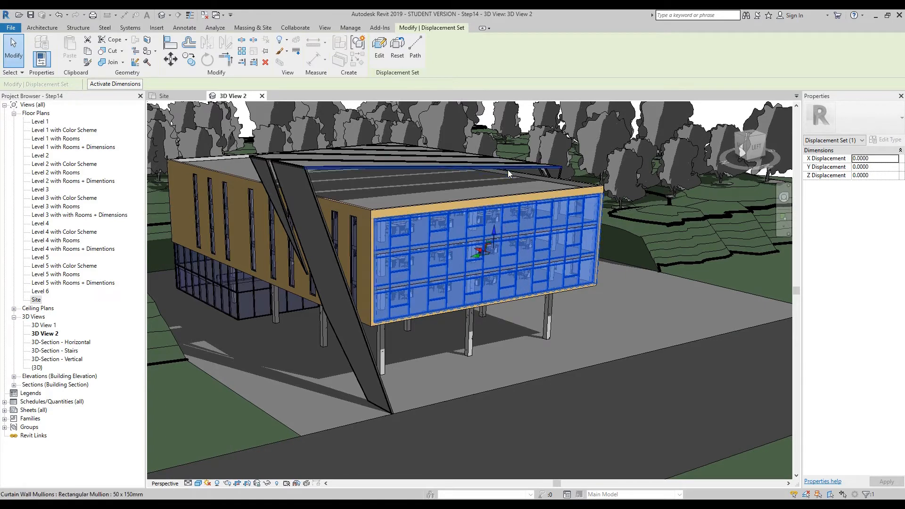
- Displace the front curtain wall set outward from the facade, to an X displacement of about -13.96
scroll(535, 279, up, 3)
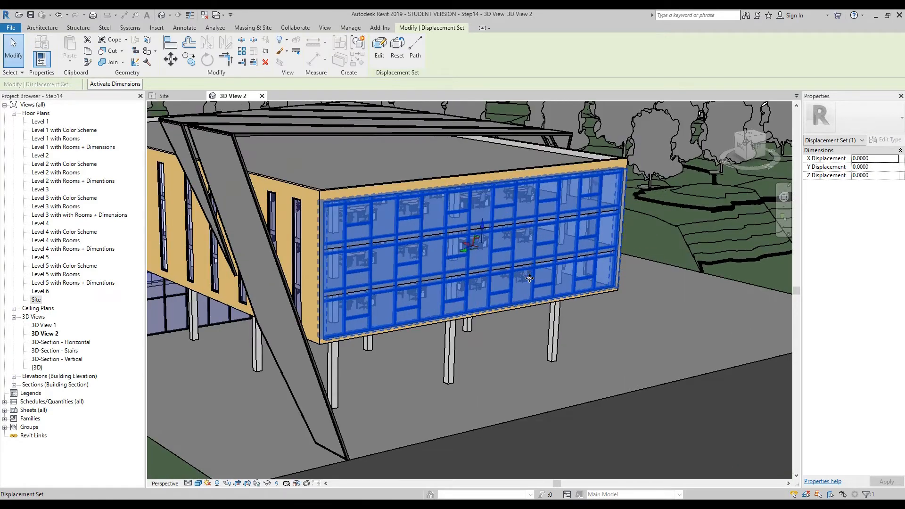
drag(466, 245, 608, 333)
scroll(412, 279, down, 2)
scroll(600, 385, down, 3)
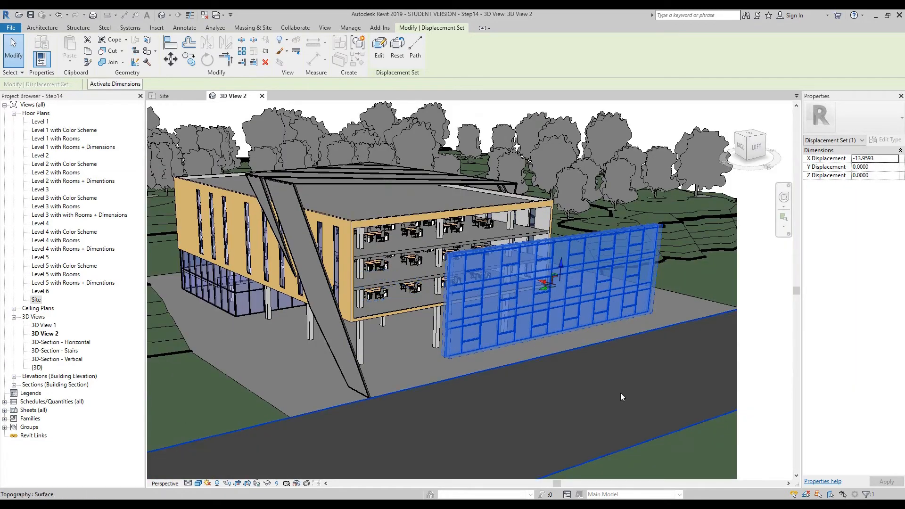
mouse_move(603, 380)
middle_down()
mouse_move(592, 395)
mouse_move(620, 392)
mouse_move(620, 384)
middle_up()
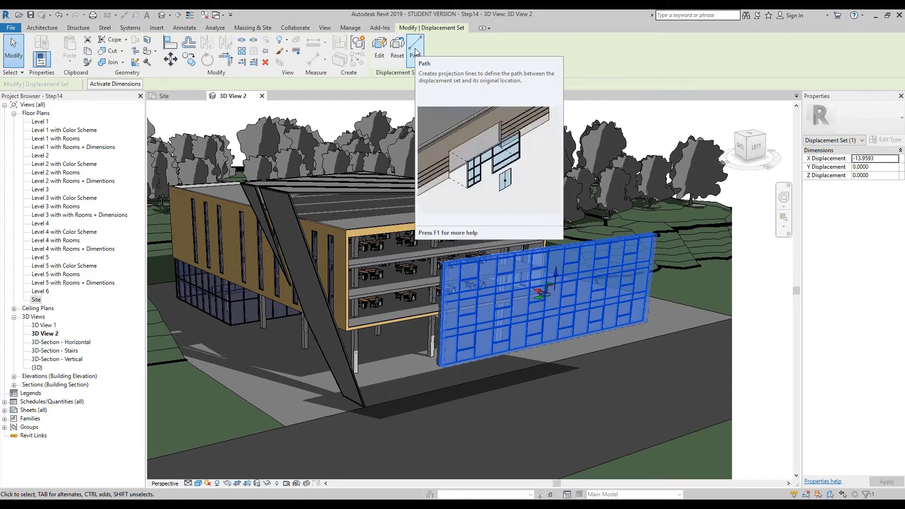
- Set the view's visual style to Hidden Line and dismiss the save reminder without saving
click(198, 484)
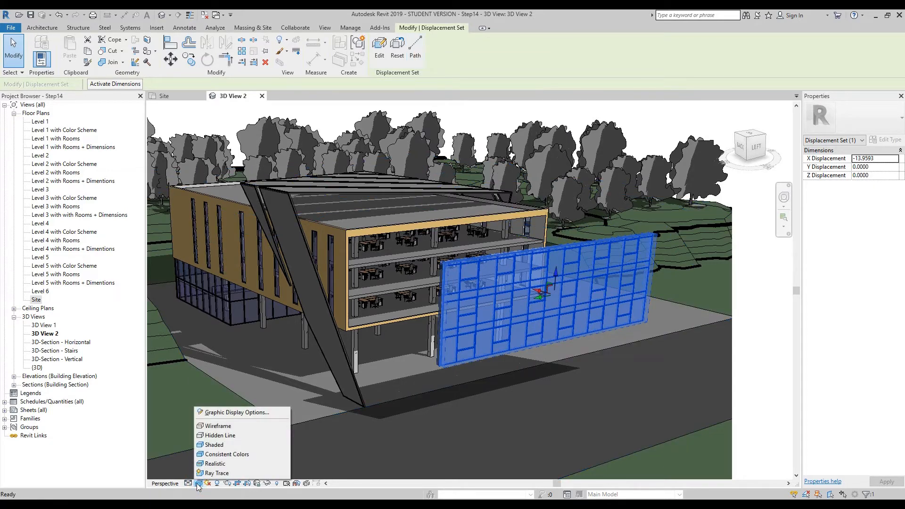
click(224, 435)
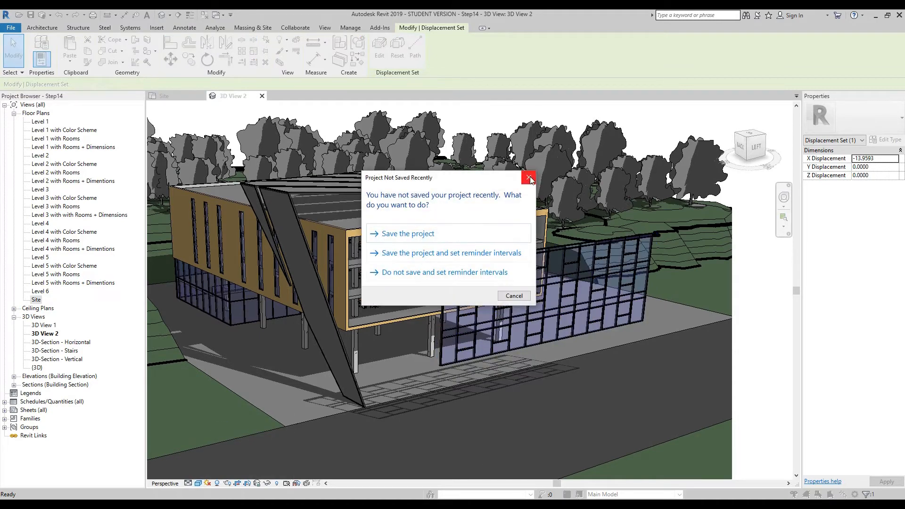
click(529, 177)
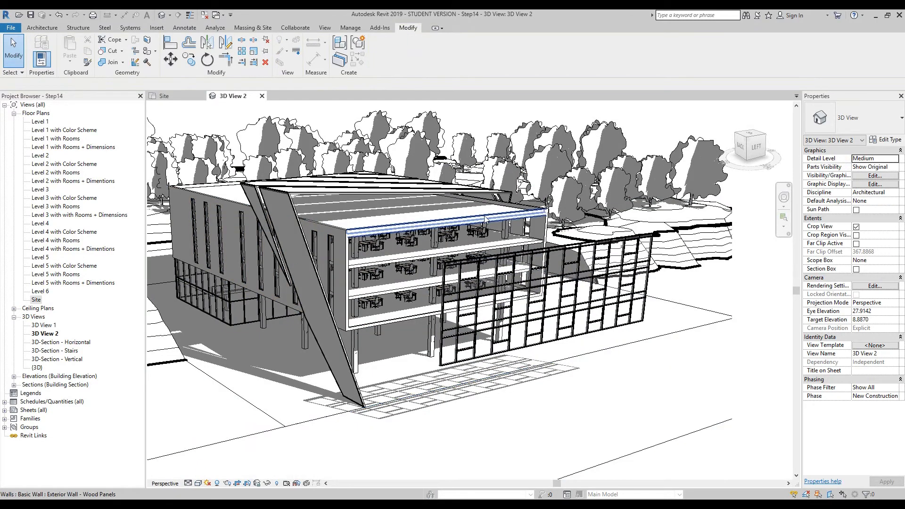
- Orbit the camera view with the navigation wheel to see the building and the displaced curtain wall from higher up
click(784, 197)
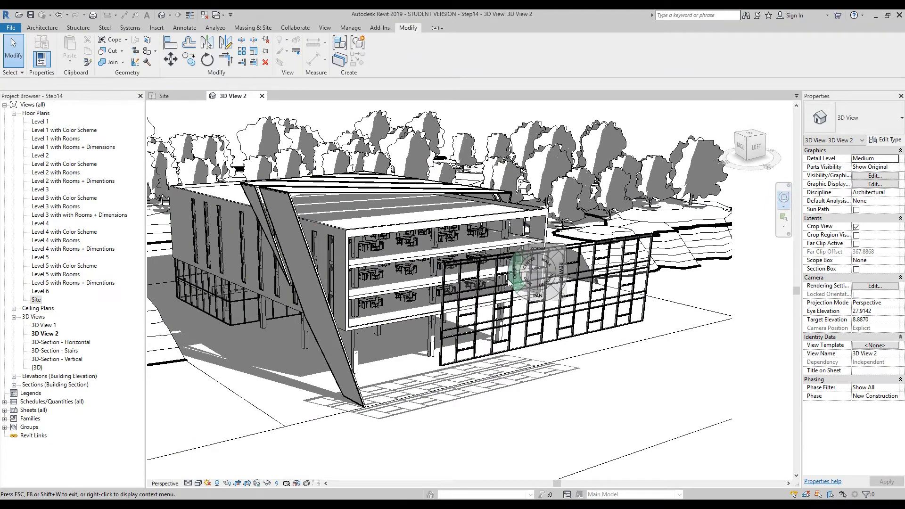
click(487, 303)
mouse_move(481, 305)
mouse_down()
mouse_move(471, 324)
mouse_move(499, 327)
mouse_up()
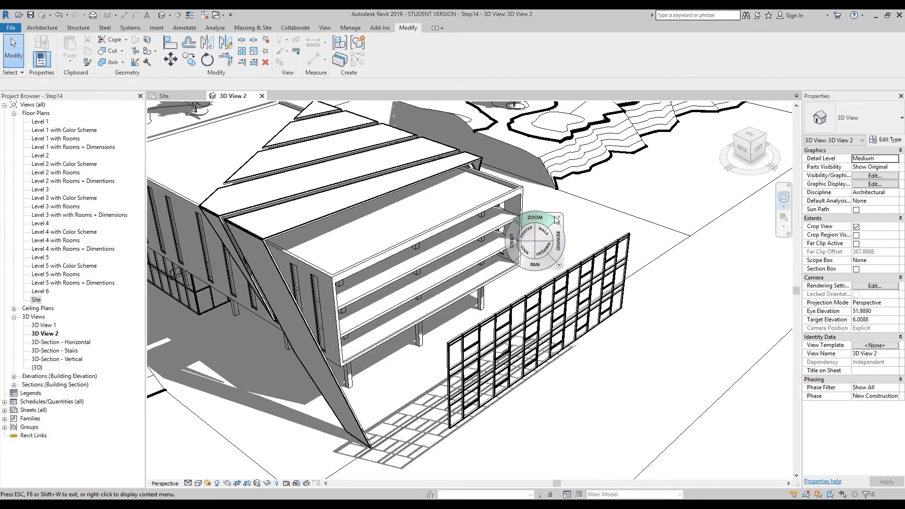
key(Escape)
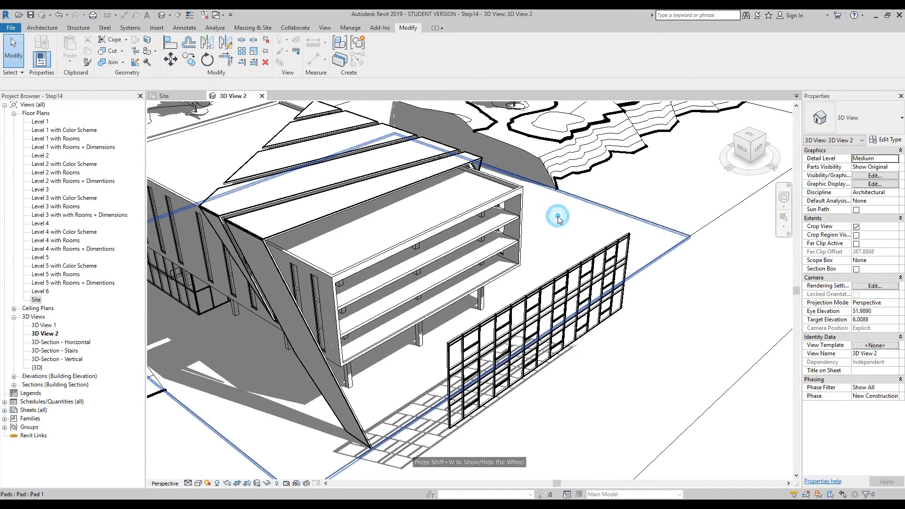
- Add displacement paths from the corners of the displaced front curtain wall set back to the building
click(601, 252)
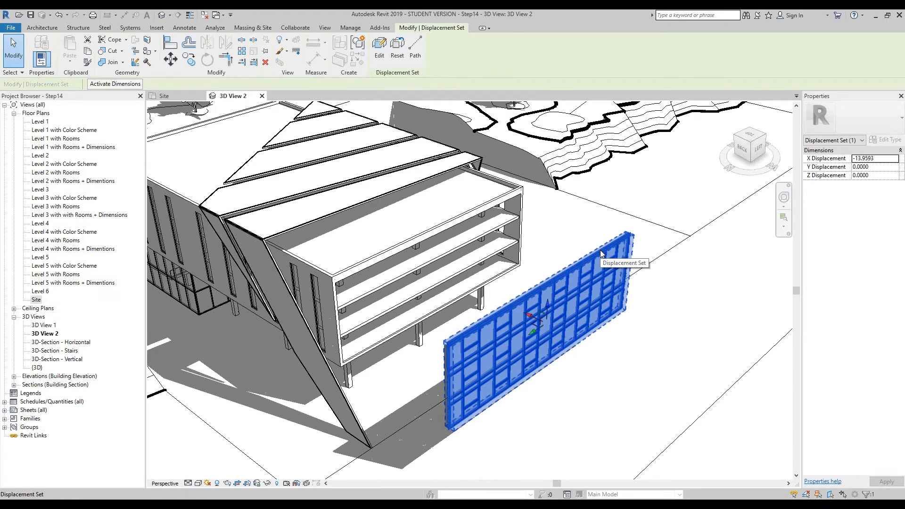
click(415, 46)
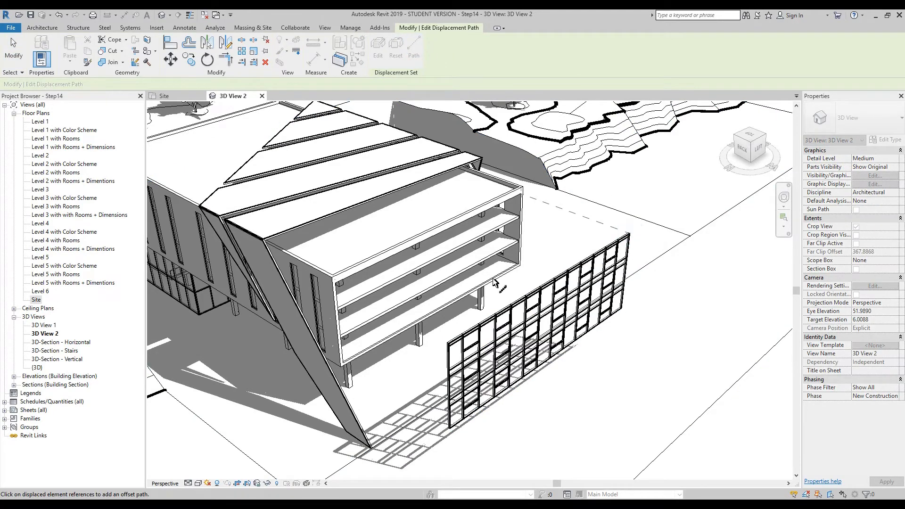
click(448, 338)
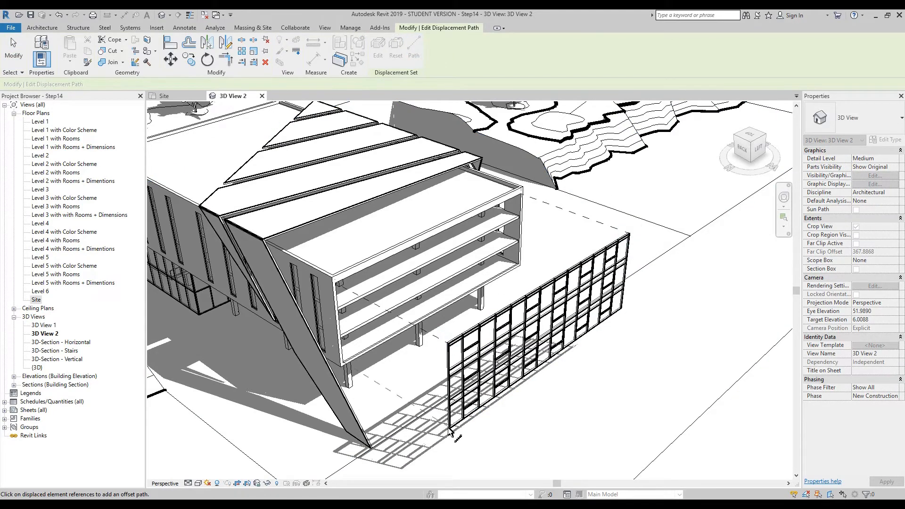
click(624, 310)
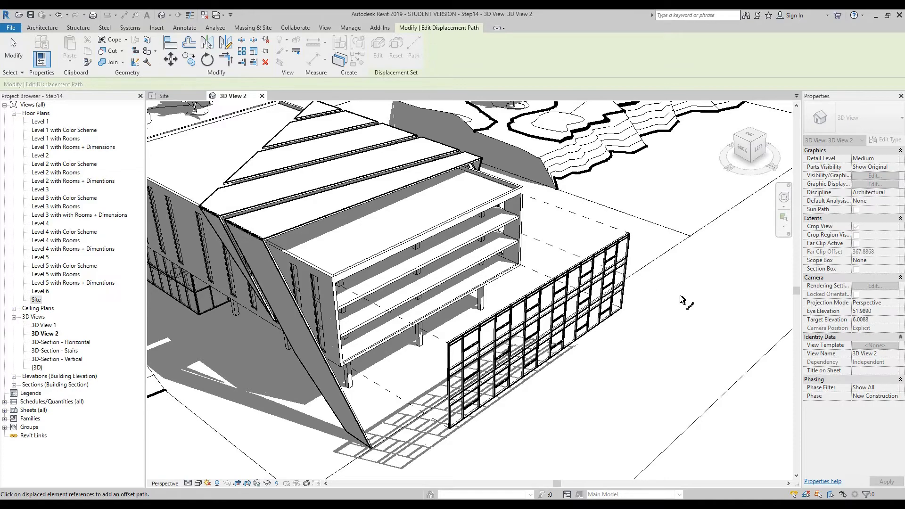
key(Escape)
- Temporarily highlight the displacement sets to examine the displaced curtain wall in the camera view, then turn the highlighting off
scroll(684, 302, down, 3)
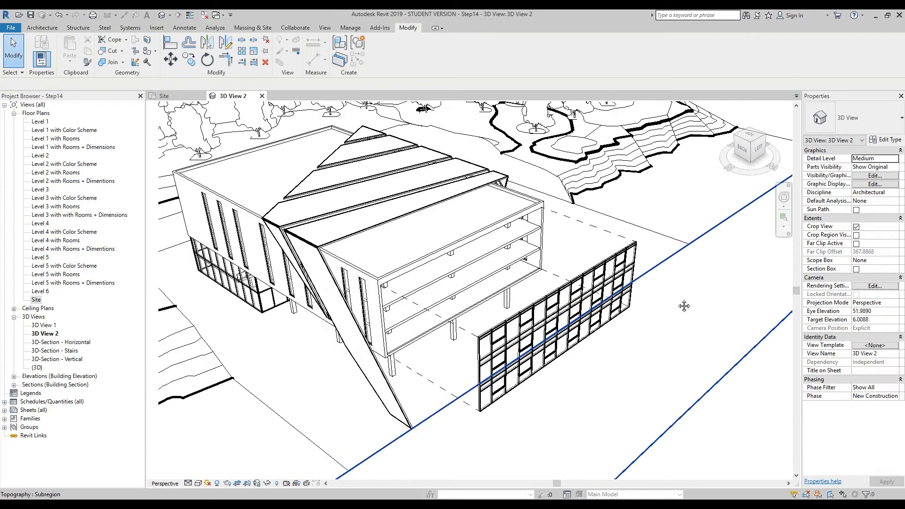
key(F8)
mouse_move(652, 283)
mouse_down()
mouse_move(681, 308)
mouse_move(700, 279)
mouse_move(697, 257)
mouse_move(687, 247)
mouse_move(672, 264)
mouse_move(672, 289)
mouse_move(656, 286)
mouse_move(666, 299)
mouse_up()
key(Escape)
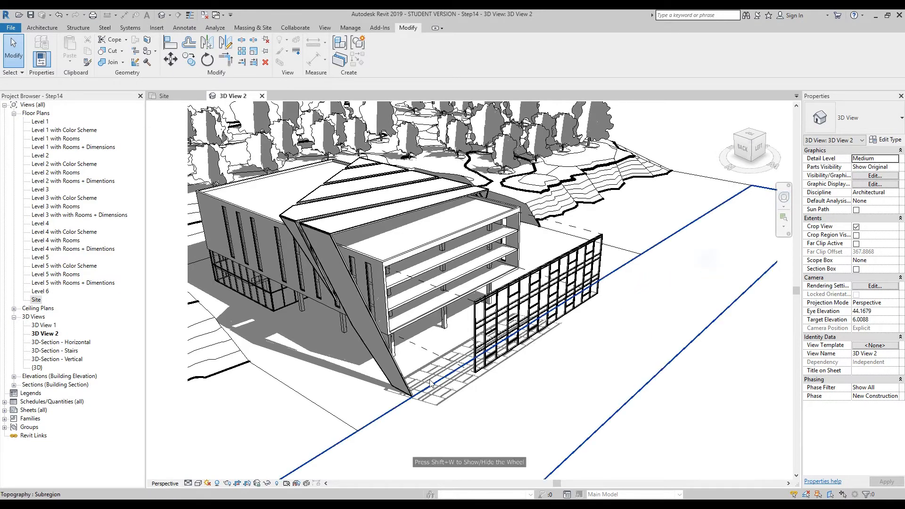
click(306, 485)
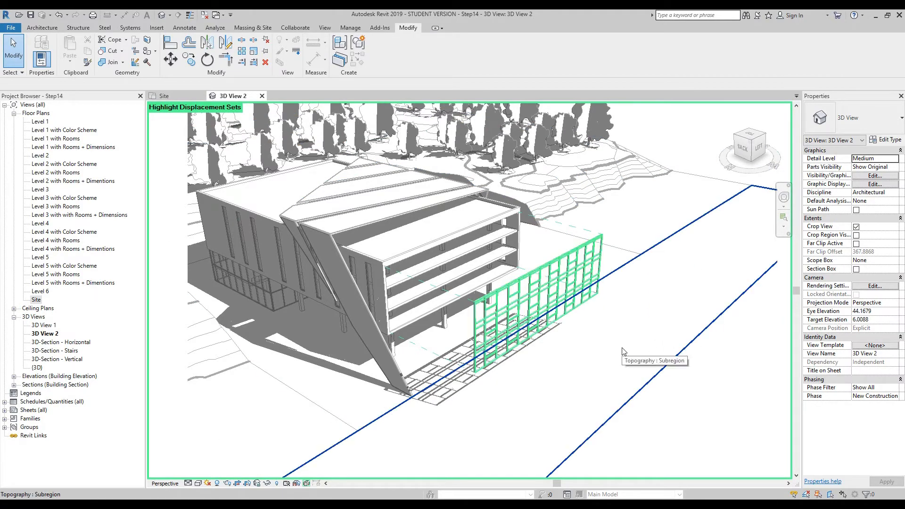
click(783, 197)
mouse_move(686, 258)
mouse_down()
mouse_move(604, 289)
mouse_move(677, 261)
mouse_move(698, 266)
mouse_up()
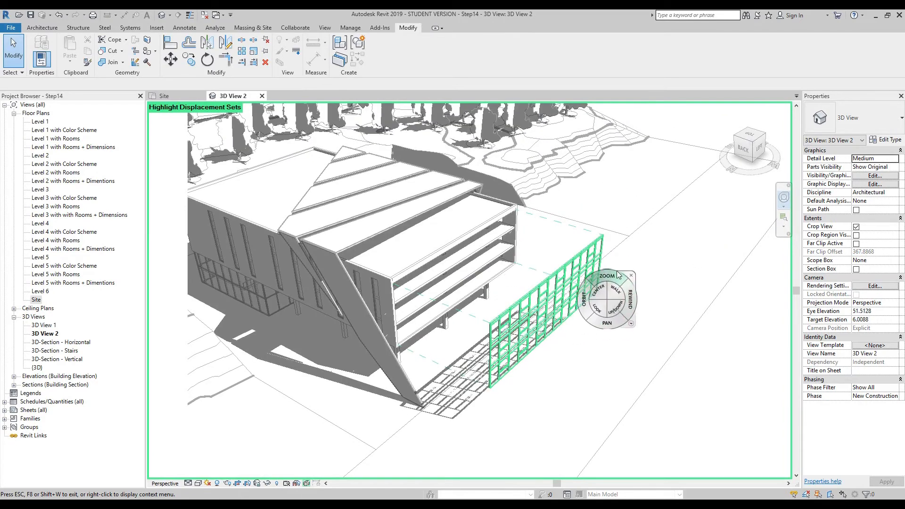
click(632, 273)
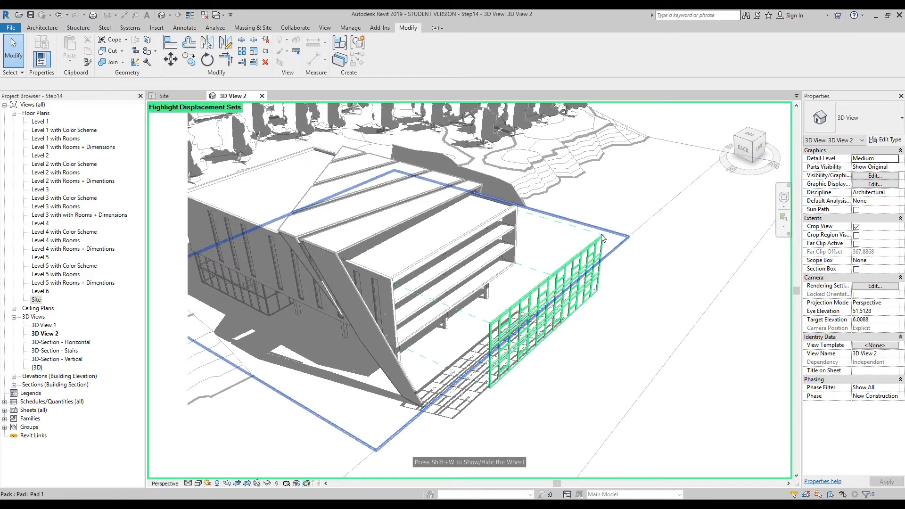
shift+middle_drag(647, 323, 633, 307)
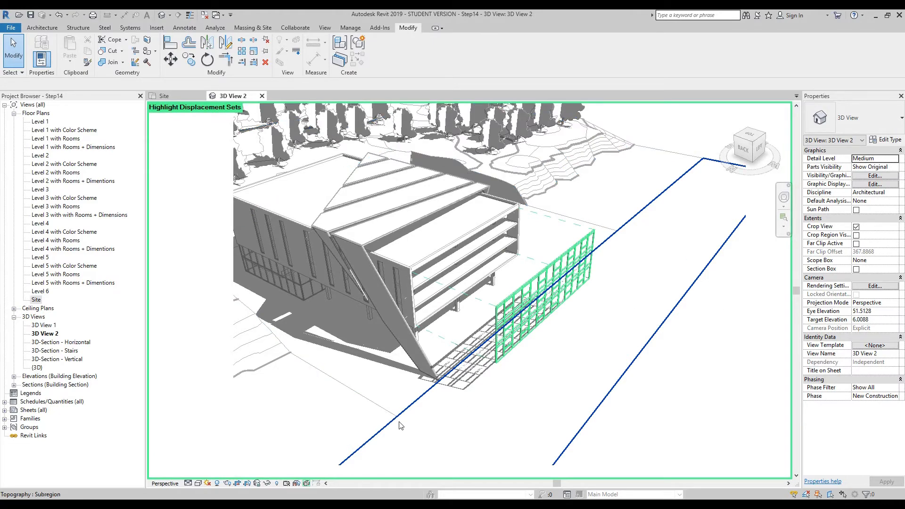
click(307, 484)
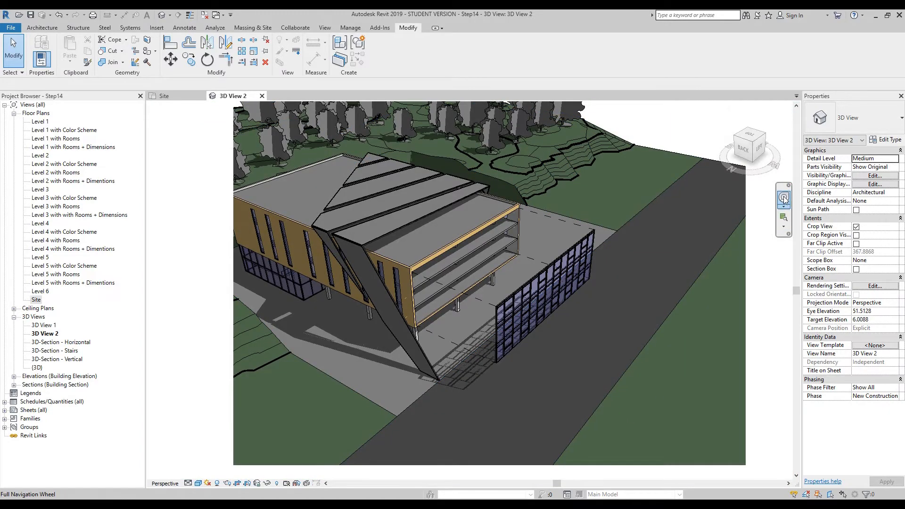
- Bring the camera down to a close view of the wood facade, eye elevation about 13.92, and set the visual style to Realistic
click(783, 199)
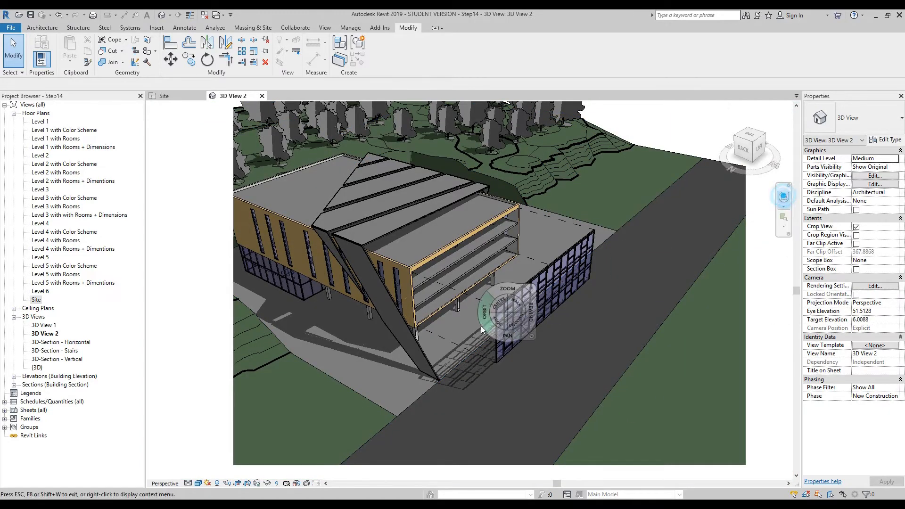
drag(484, 321, 575, 337)
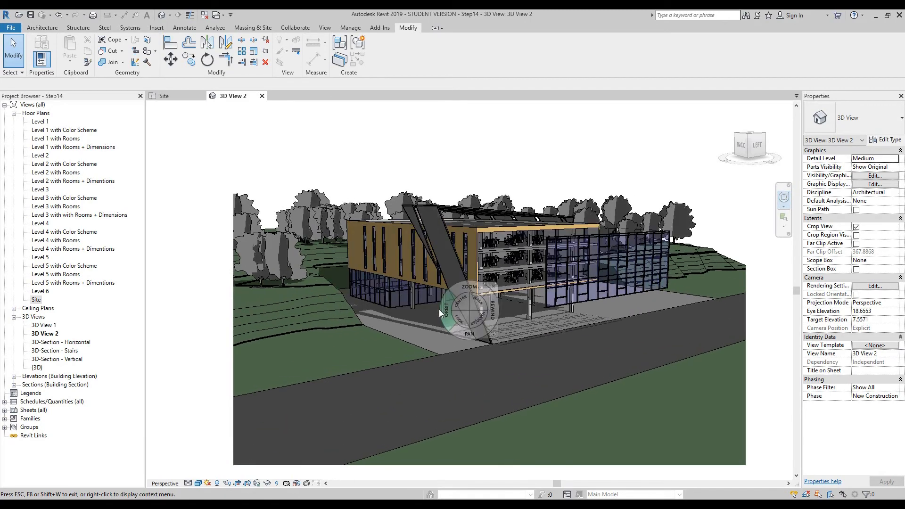
drag(415, 265, 414, 279)
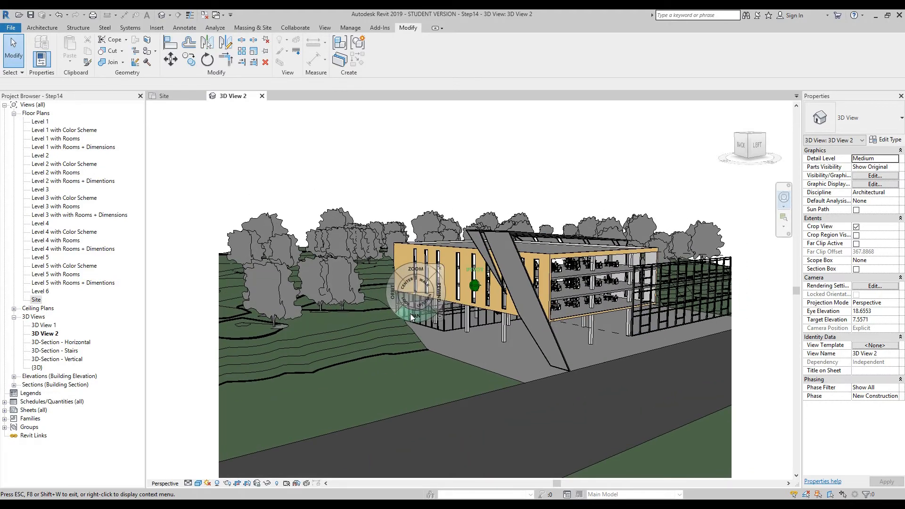
drag(417, 263, 412, 241)
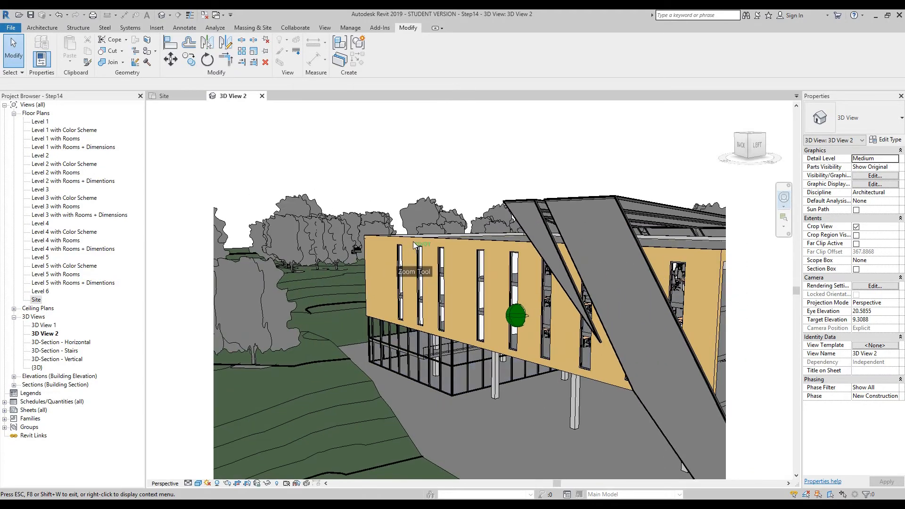
drag(469, 330, 403, 301)
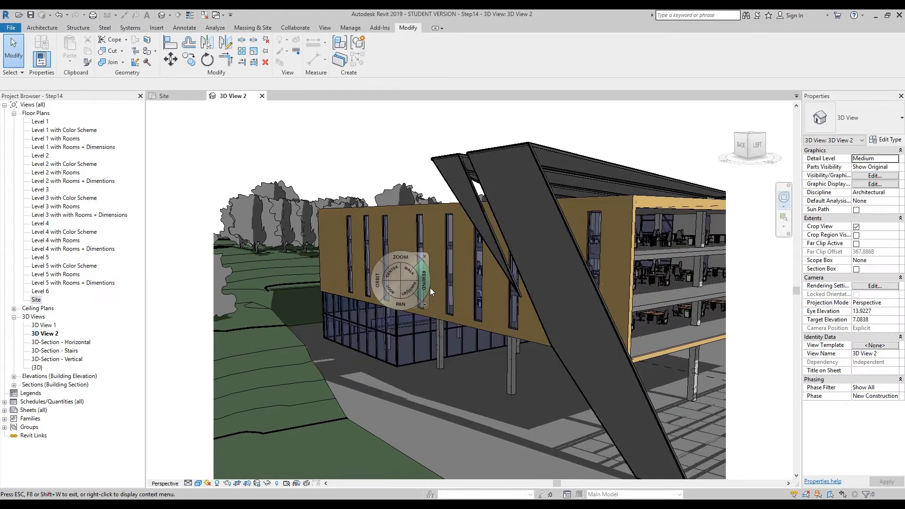
click(424, 255)
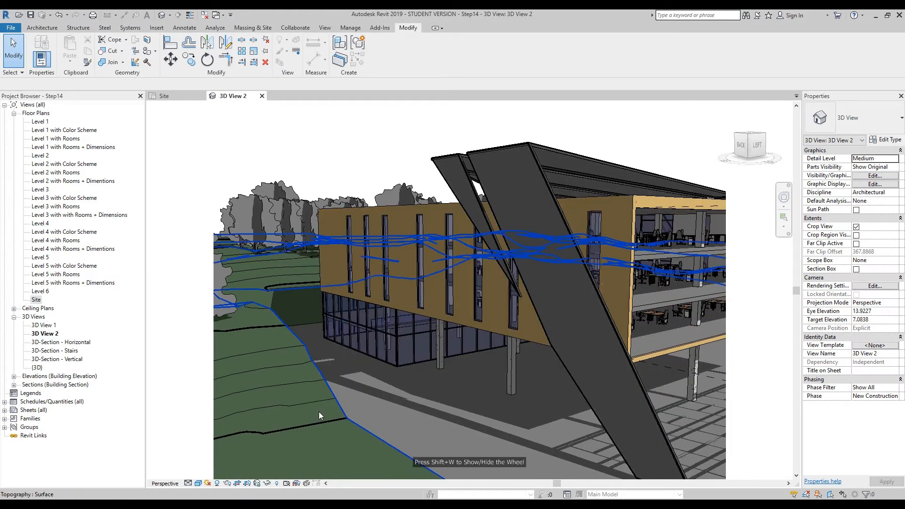
click(199, 483)
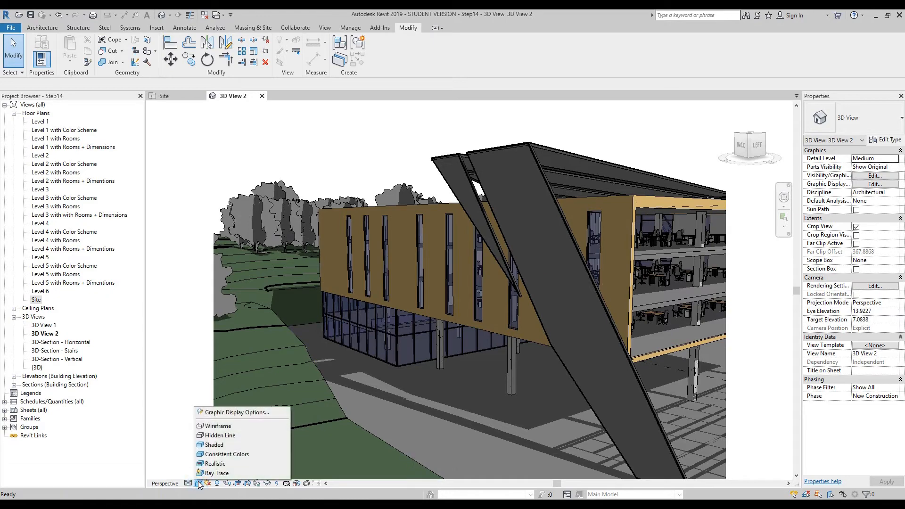
click(228, 464)
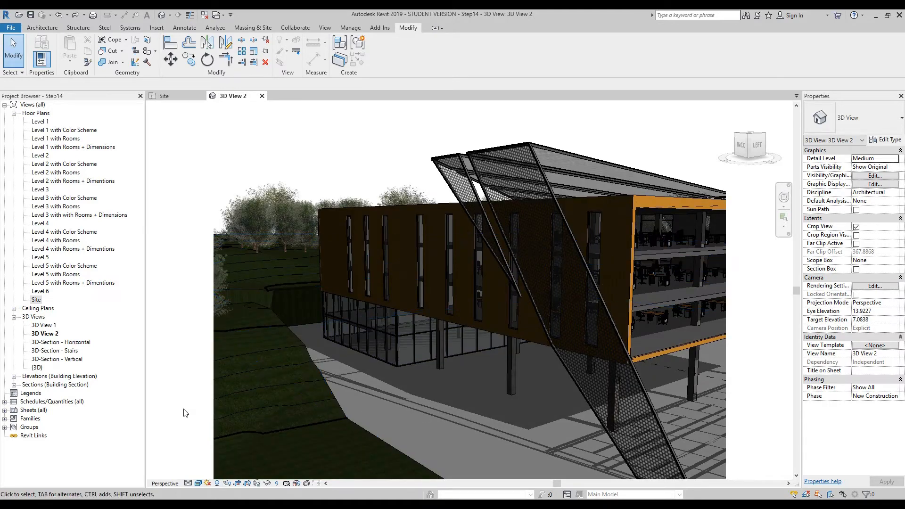
- Set the view's sun settings to a Still solar study with the Summer Solstice preset and a time of 05:00 PM
click(208, 483)
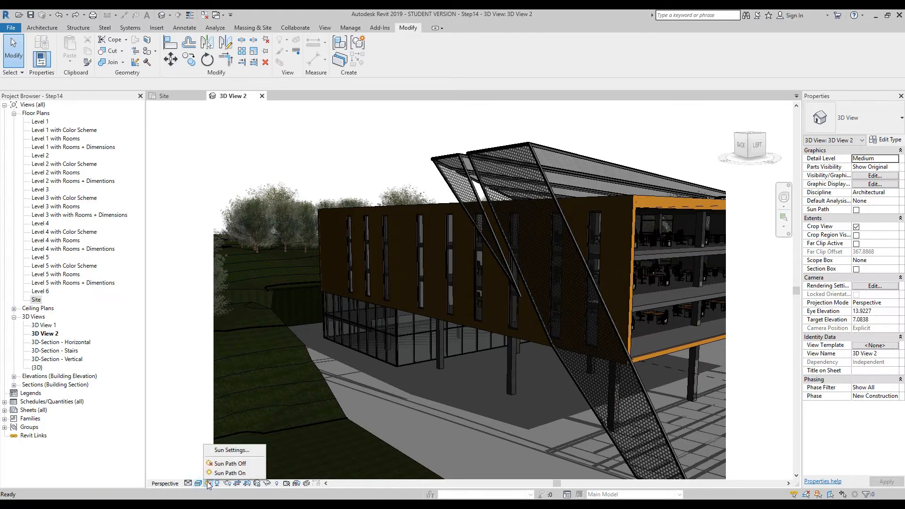
click(228, 451)
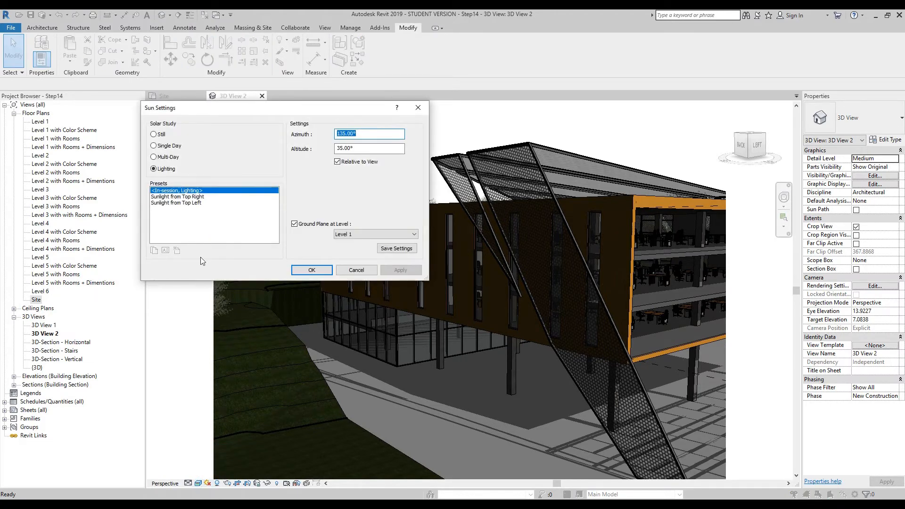
click(154, 134)
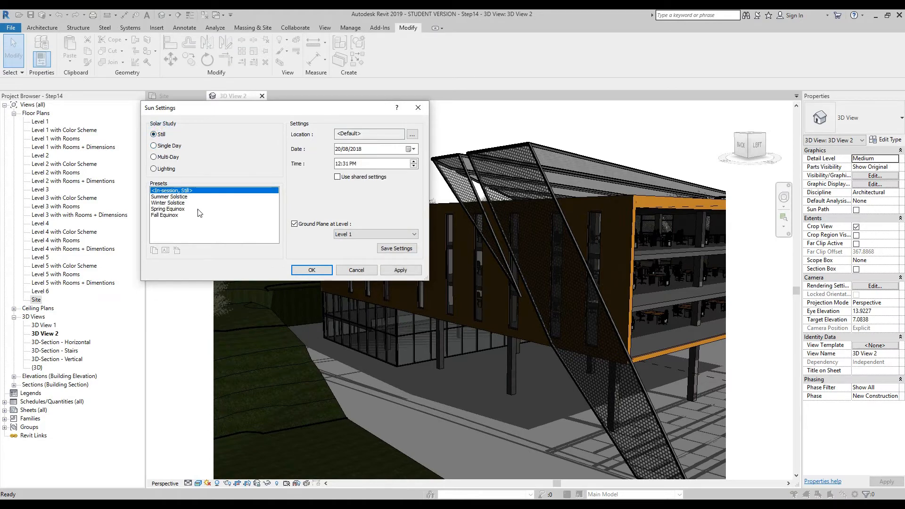
click(182, 198)
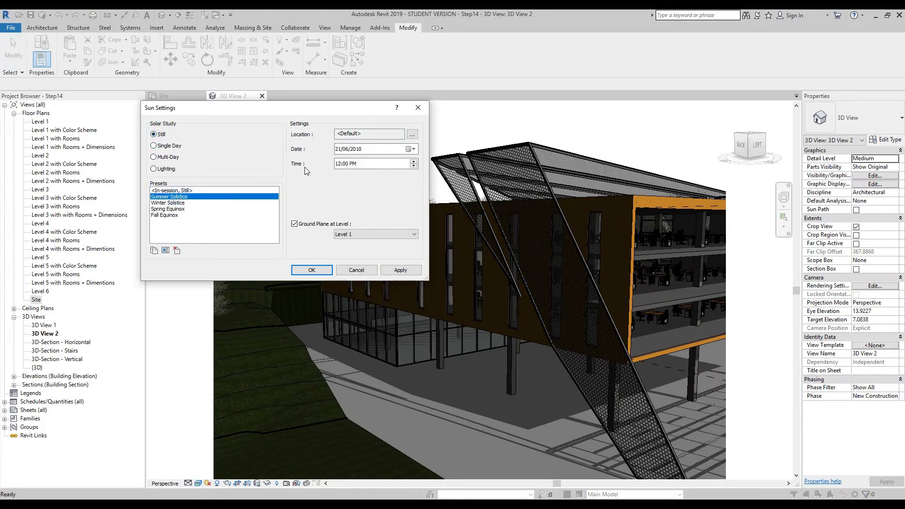
click(337, 164)
text(5)
click(405, 270)
click(406, 270)
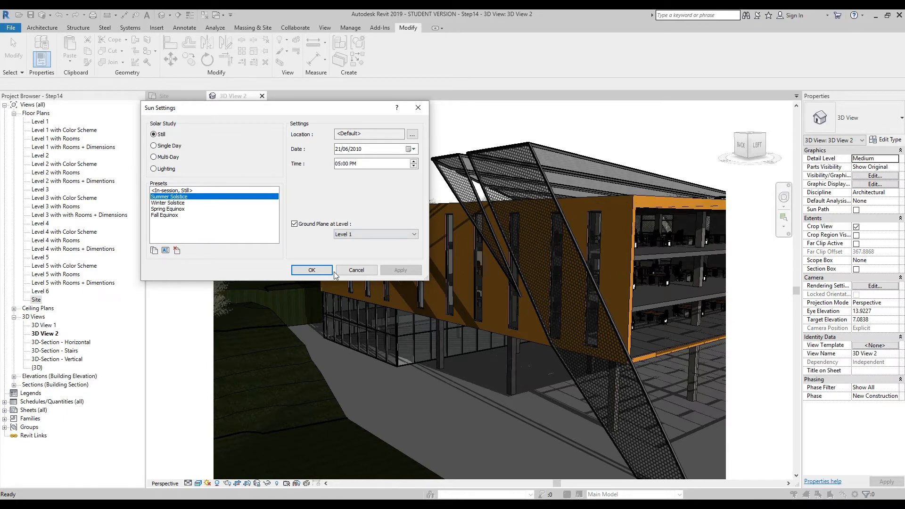
click(314, 271)
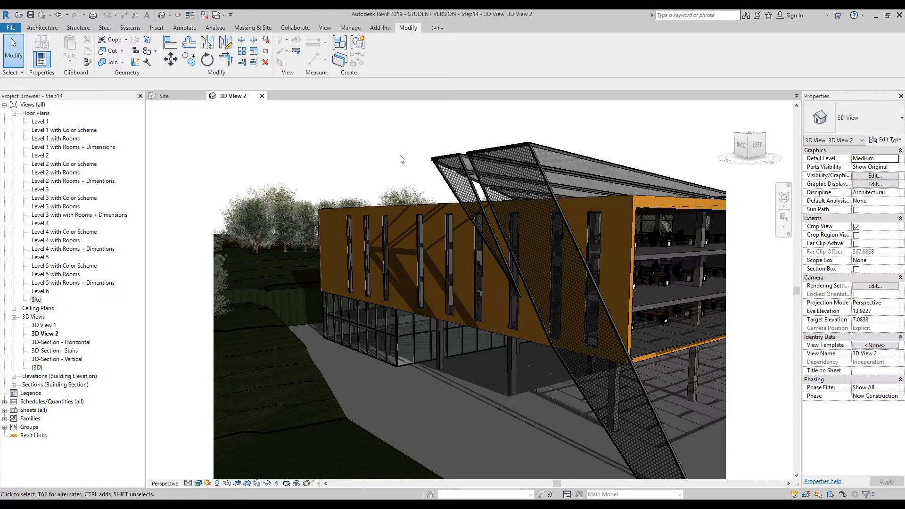
- Open the layer structure of the wood facade wall's type, Exterior Wall - Wood Panels, for editing
click(408, 233)
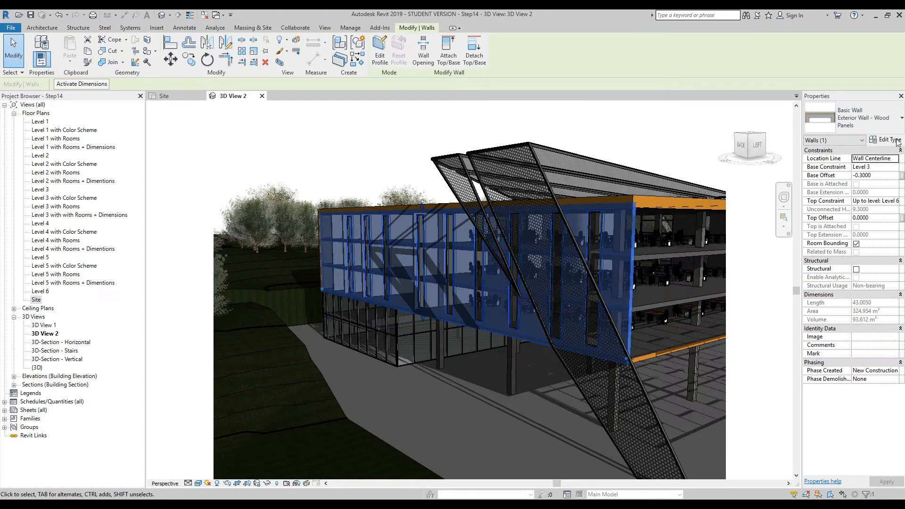
click(886, 140)
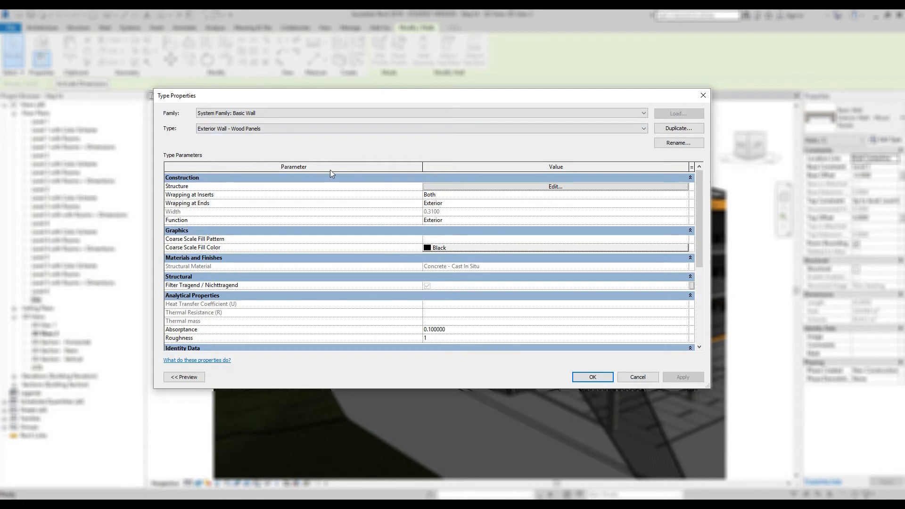
click(189, 186)
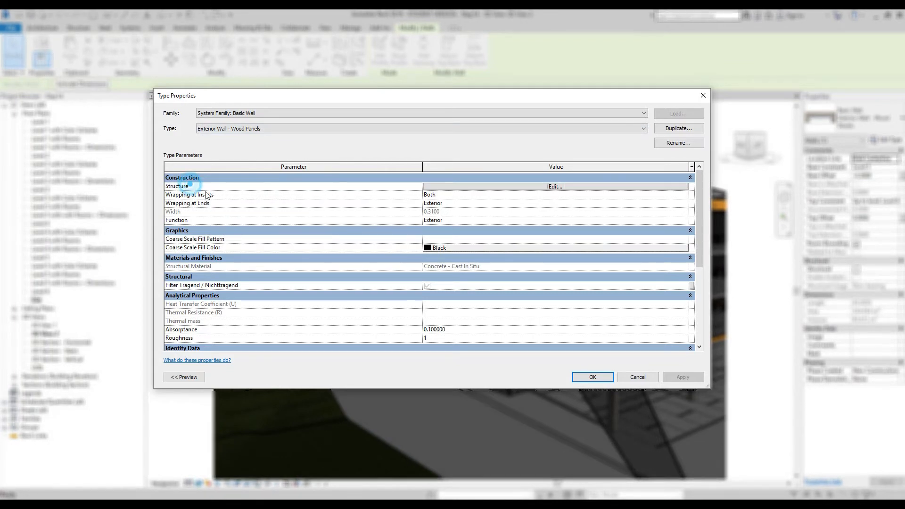
click(569, 186)
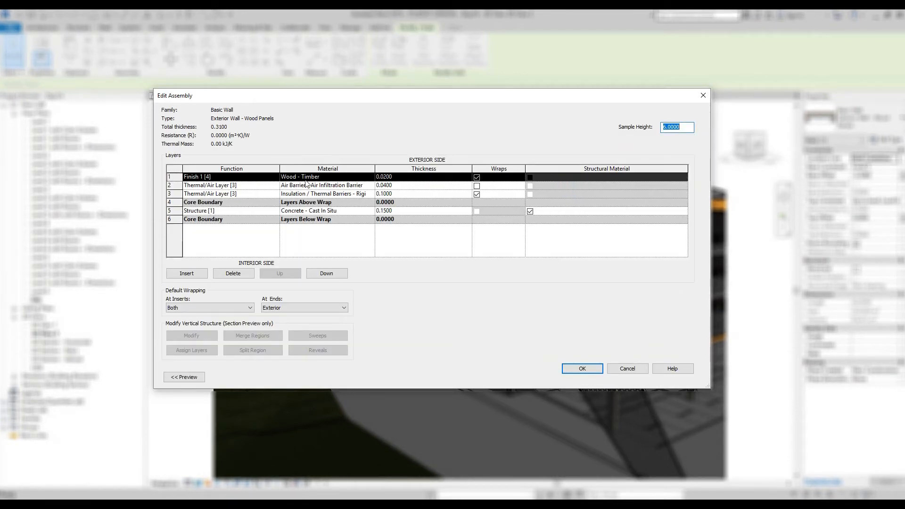
- Assign the Wood Façade - MPK material to the wall type's Finish 1 layer, confirm the assembly changes and deselect the wall
click(371, 178)
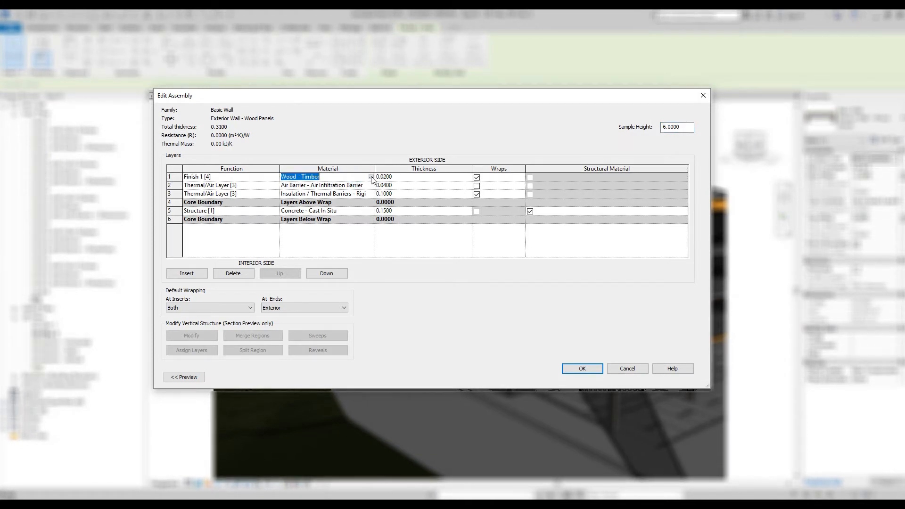
click(370, 177)
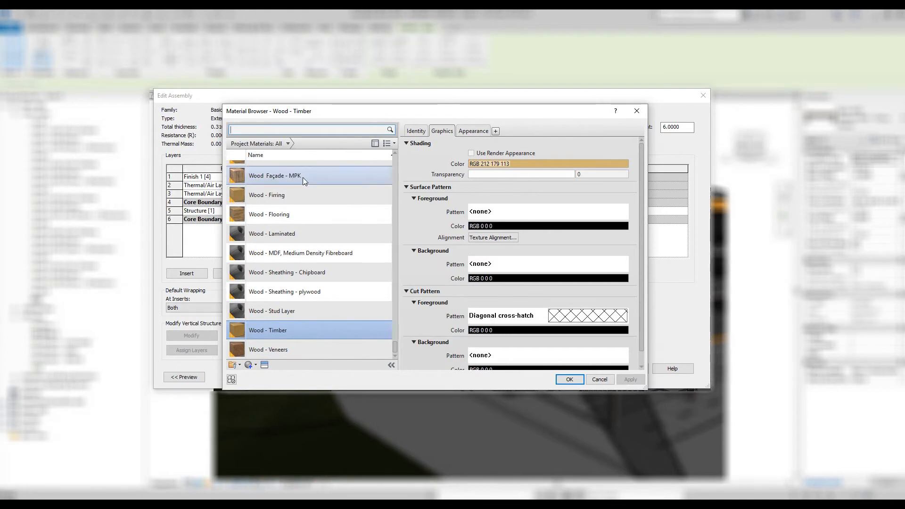
scroll(286, 172, up, 1)
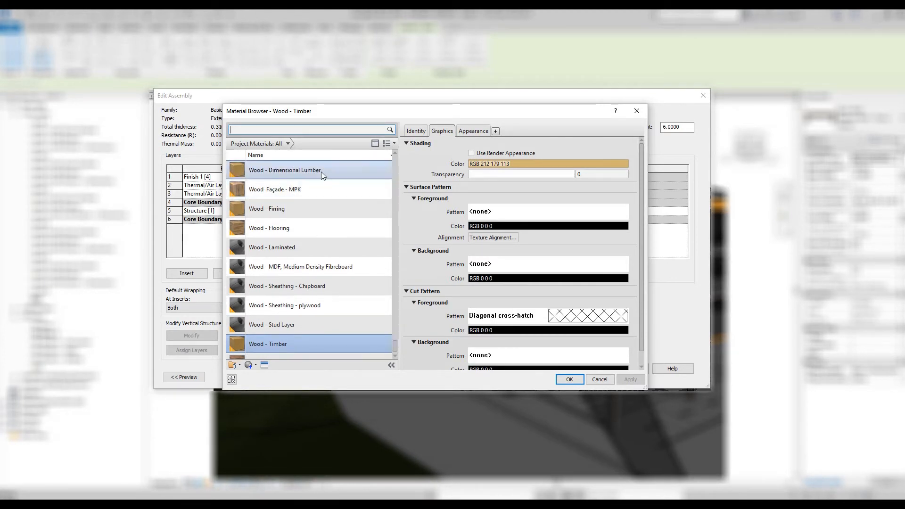
text(mpk)
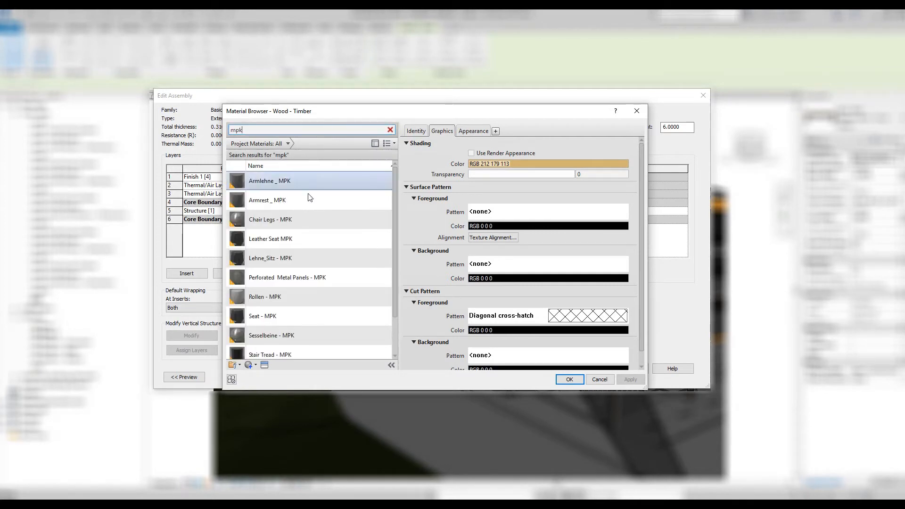
scroll(310, 208, down, 1)
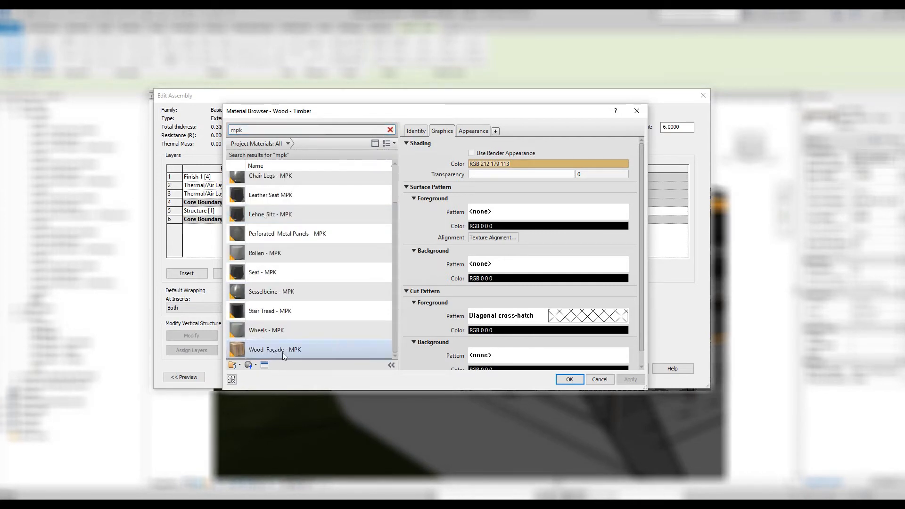
click(299, 349)
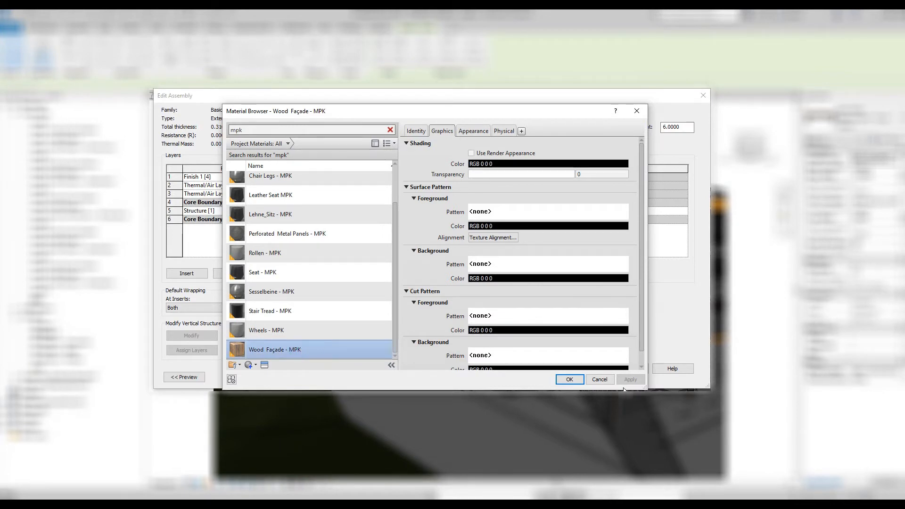
click(571, 380)
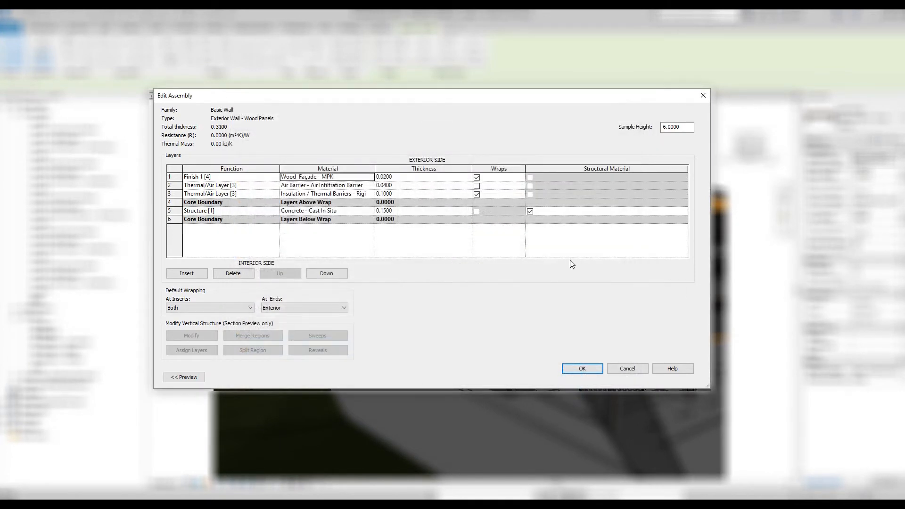
click(590, 370)
click(591, 376)
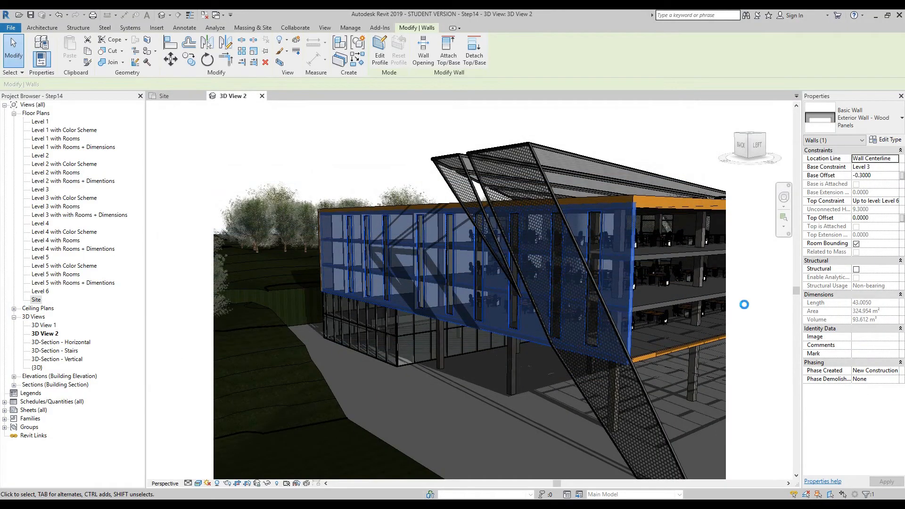
click(743, 266)
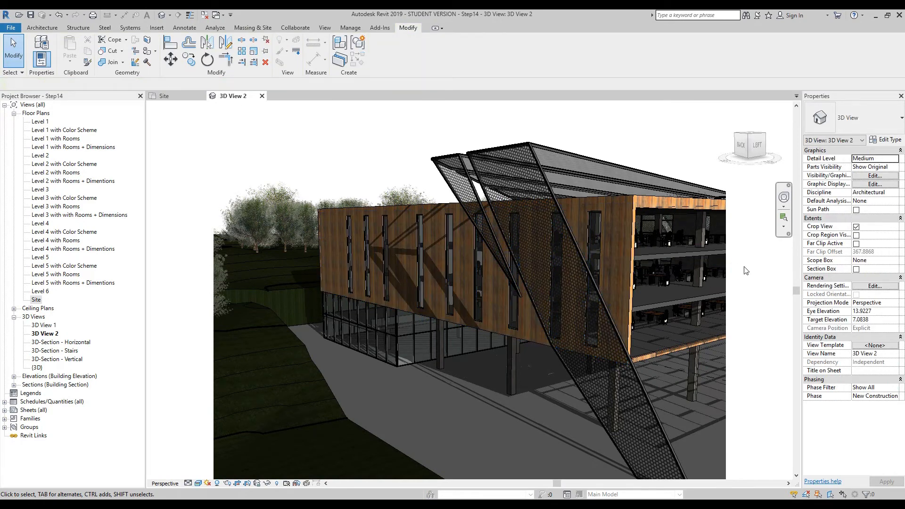
- Examine the wood facade's new texture up close, then set the camera view's visual style to Hidden Line
scroll(456, 271, up, 5)
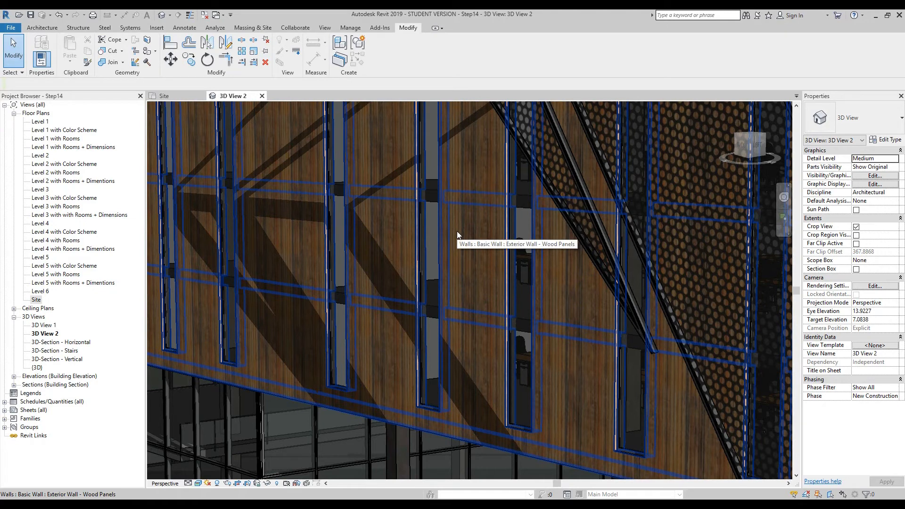
scroll(457, 230, down, 3)
scroll(457, 231, down, 2)
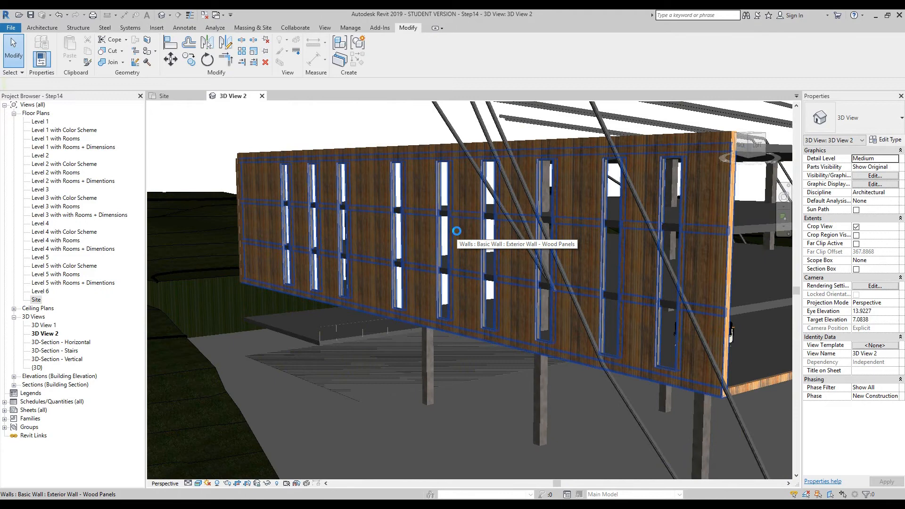
scroll(457, 231, down, 3)
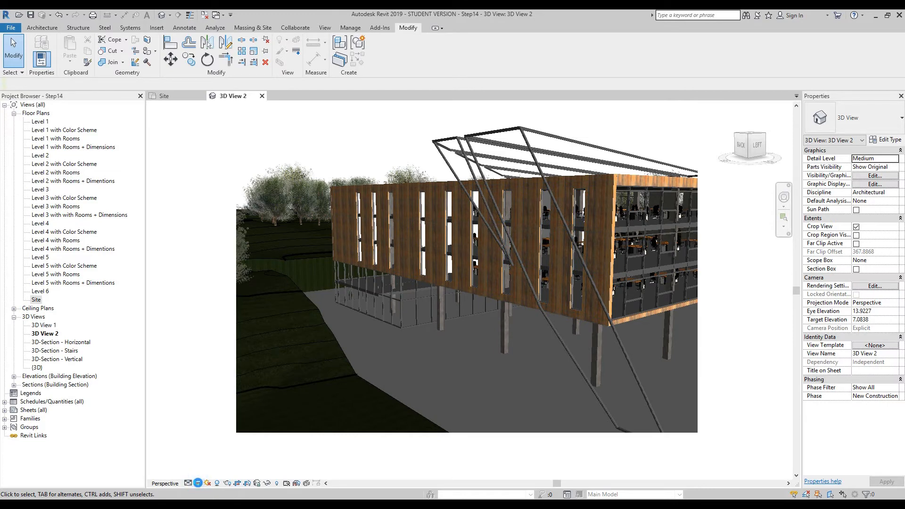
click(214, 435)
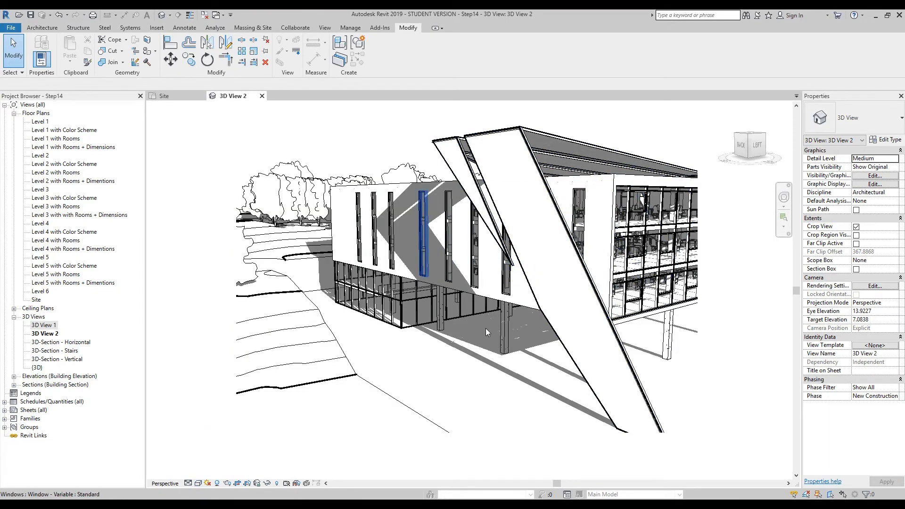
- Orbit the camera around the building toward its glazed front, bringing the eye elevation to about 10.16
click(783, 202)
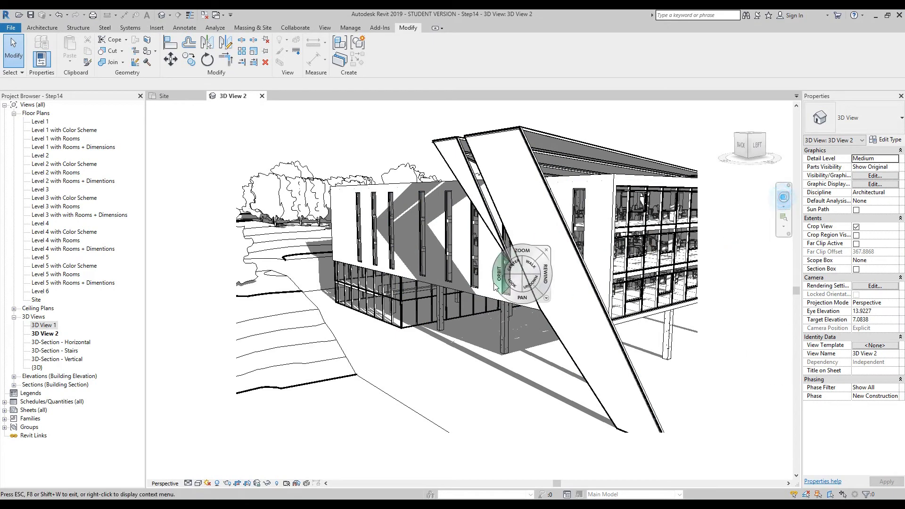
click(457, 259)
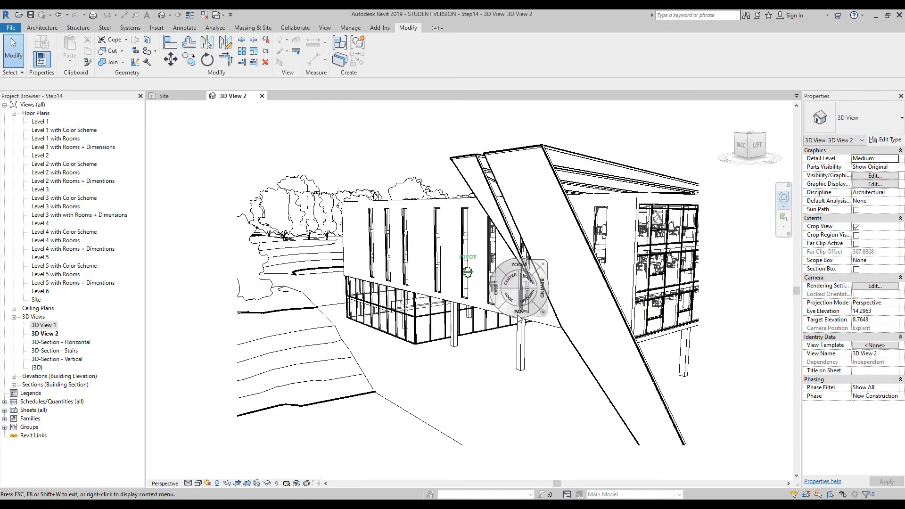
drag(497, 295, 470, 288)
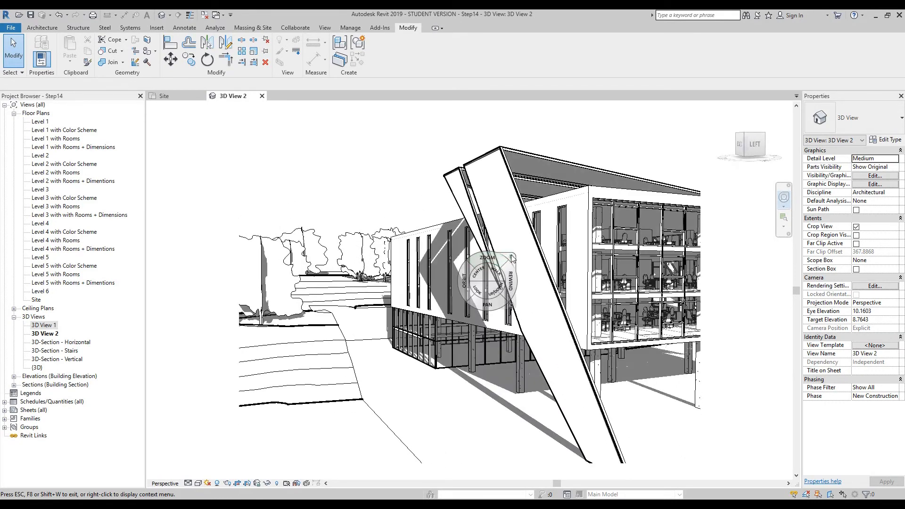
- Show the camera view's crop region and widen it past the far end of the glazed facade to include the whole building
scroll(513, 259, down, 2)
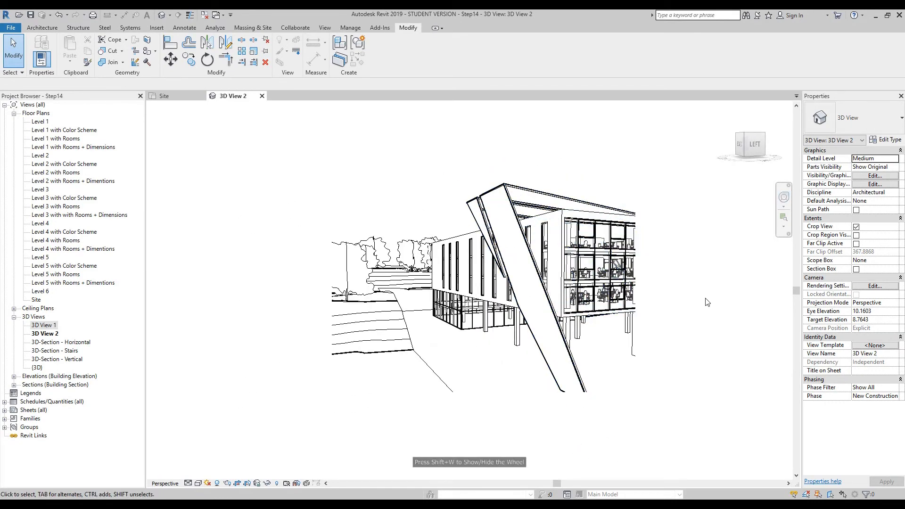
click(856, 235)
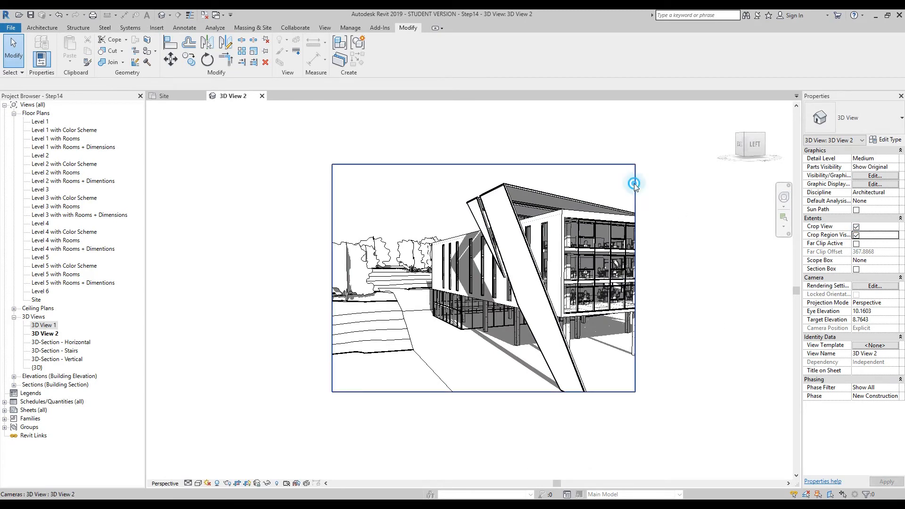
click(634, 185)
drag(635, 278, 761, 278)
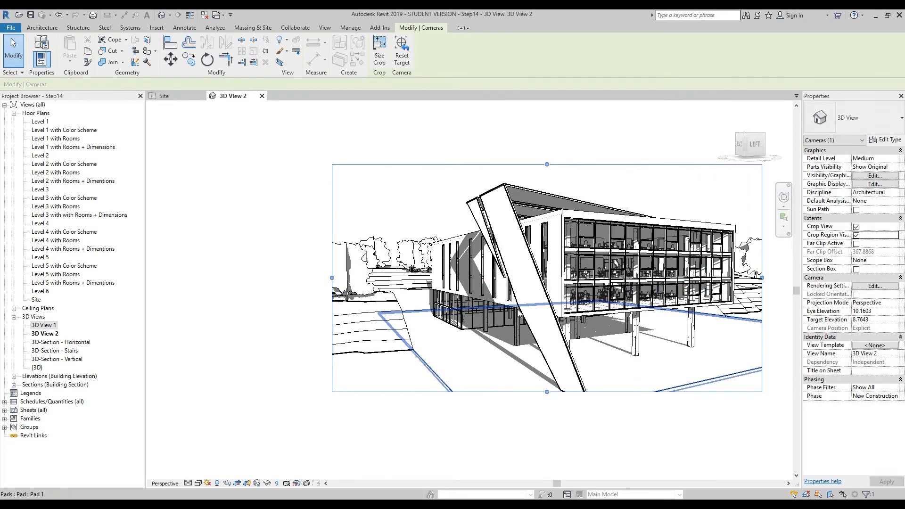
- Pan the camera to center the building in the crop, eye elevation about 9.89, and hide the crop region
click(784, 207)
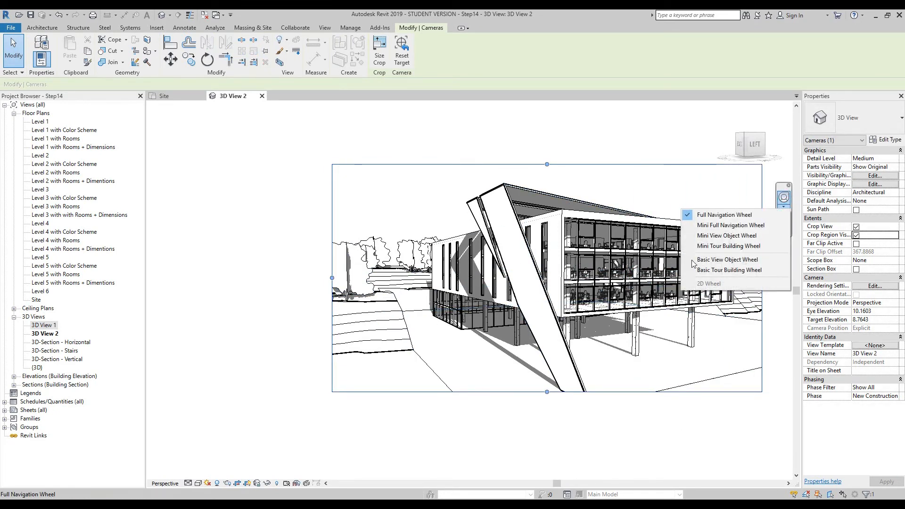
click(786, 197)
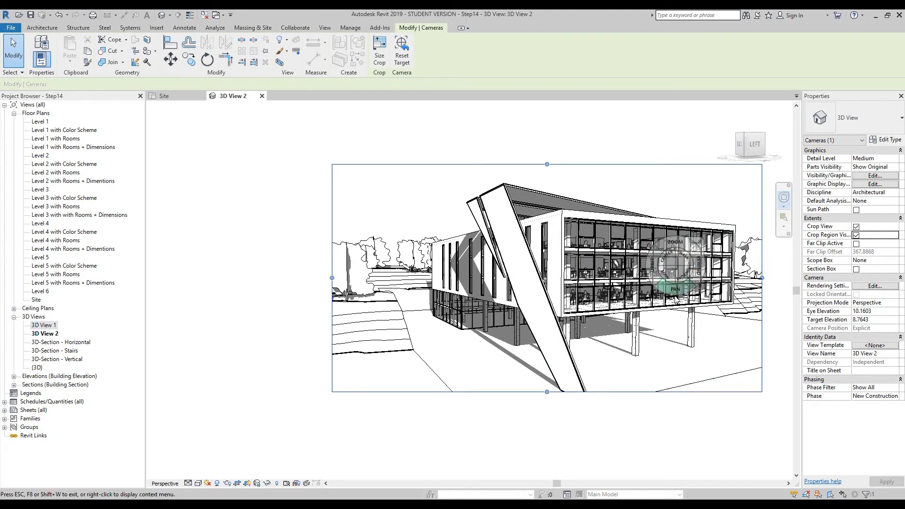
drag(677, 298, 622, 292)
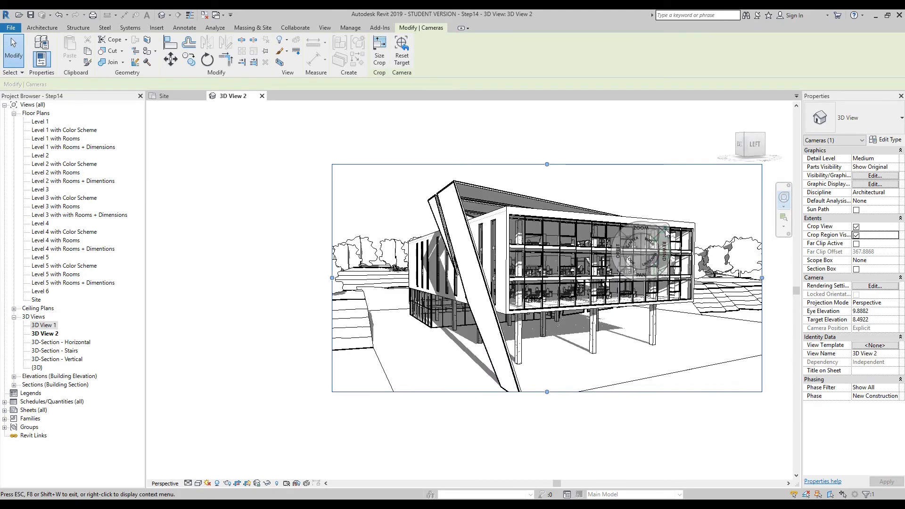
click(669, 226)
click(856, 234)
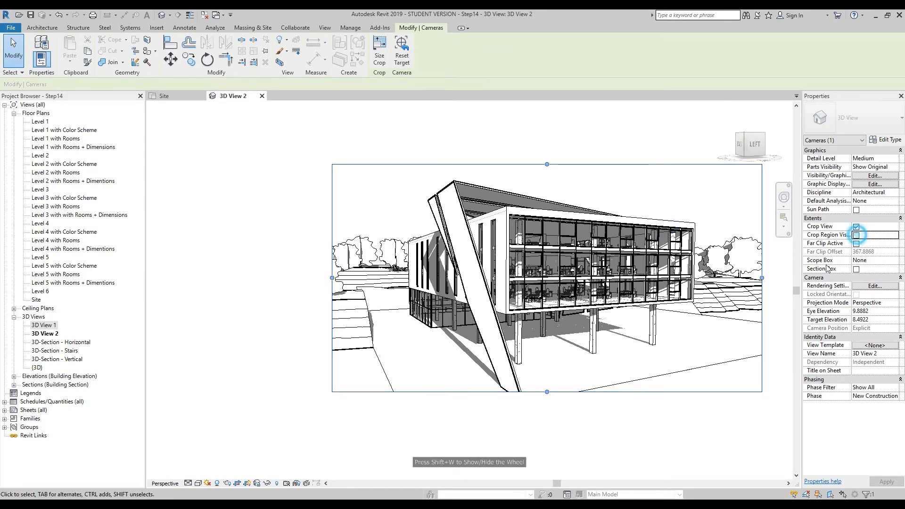
middle_drag(731, 426, 702, 422)
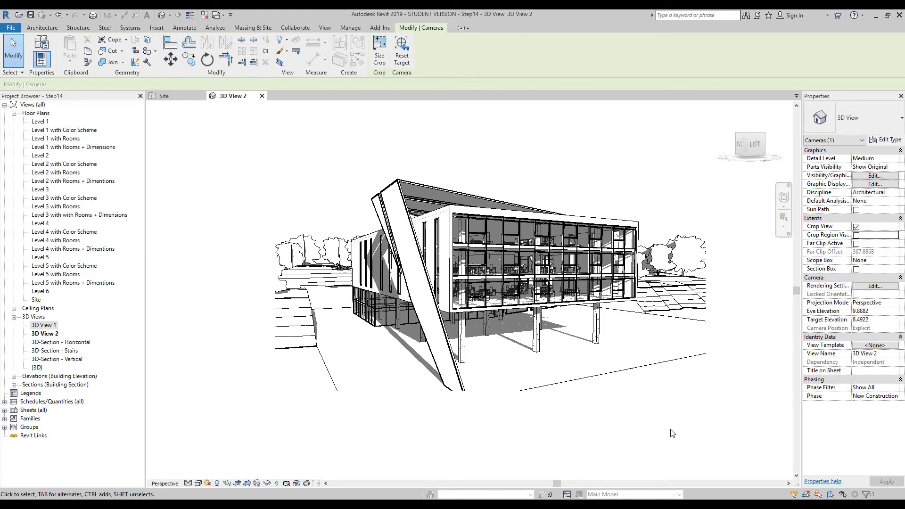
- Open the rendering settings for the camera view and place the dialog beside the building
click(227, 487)
drag(57, 17, 206, 122)
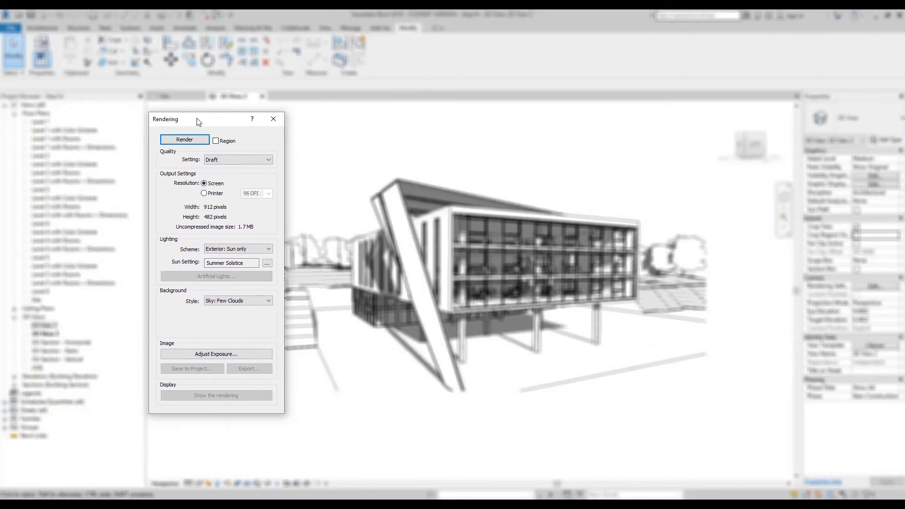
- Try limiting the rendering to a region about 171 by 80 pixels near the slanted frame, then turn the region off
click(216, 141)
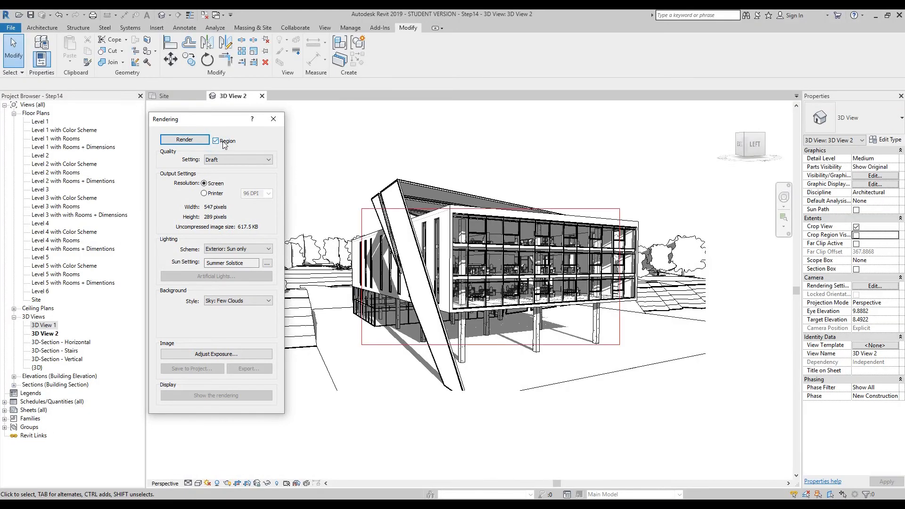
click(361, 216)
drag(492, 210, 490, 272)
drag(488, 344, 491, 311)
drag(361, 292, 419, 329)
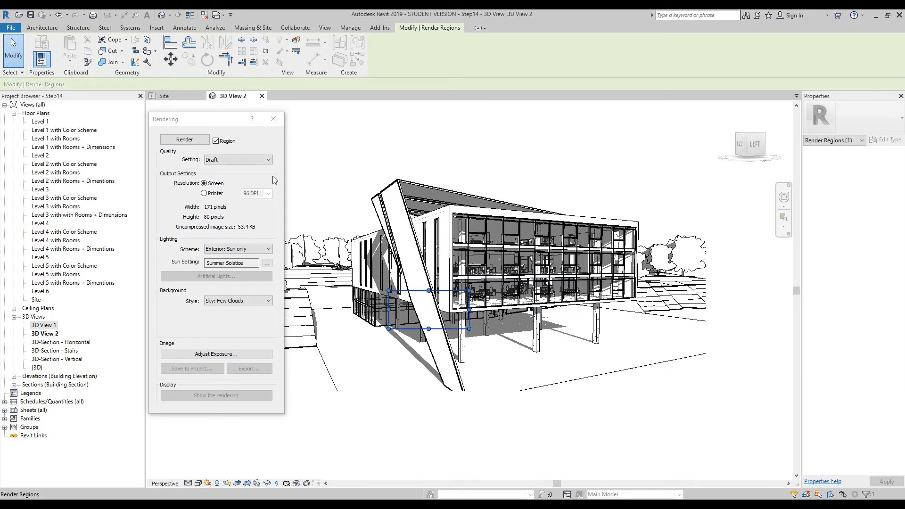
click(216, 140)
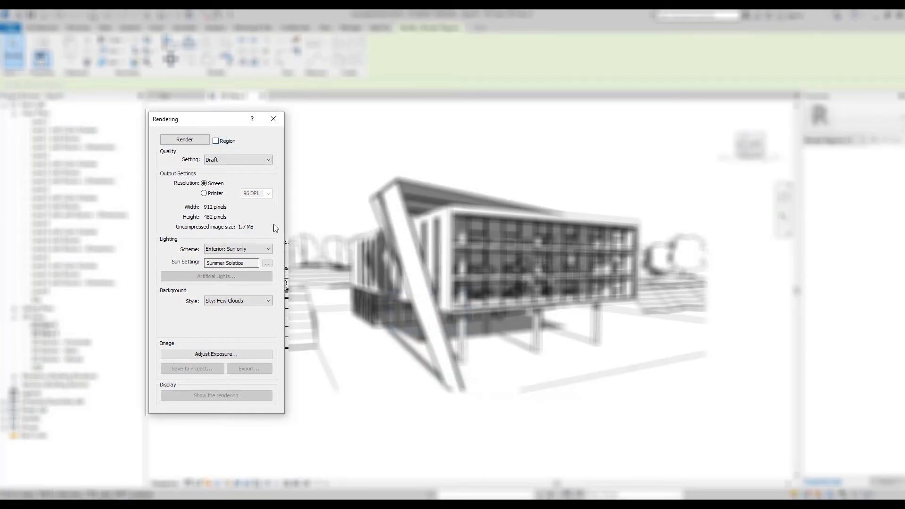
- Examine the rendering options for quality, printer resolution and lighting scheme, keeping Draft, Screen and Exterior: Sun only
click(241, 160)
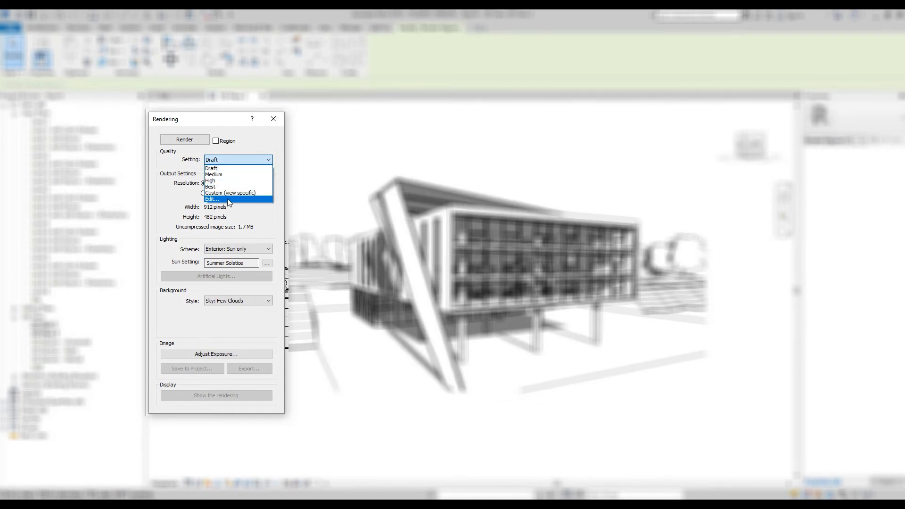
click(259, 137)
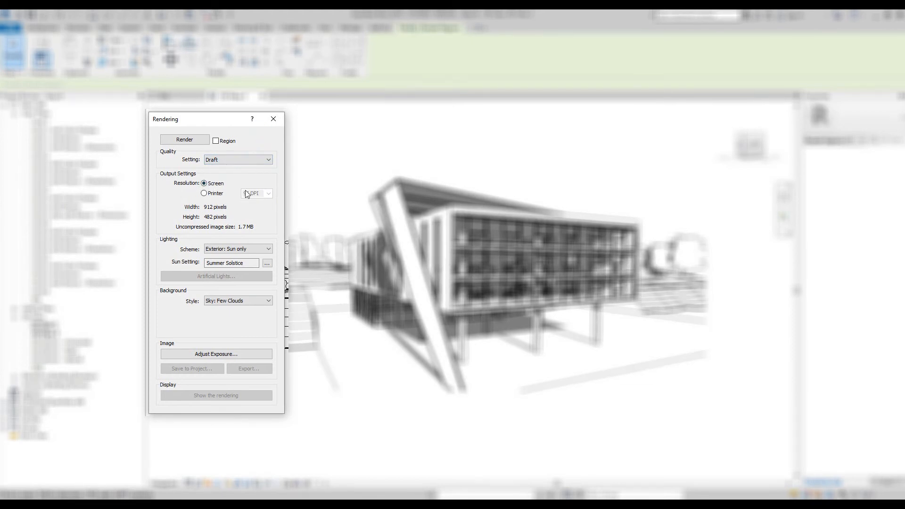
click(204, 194)
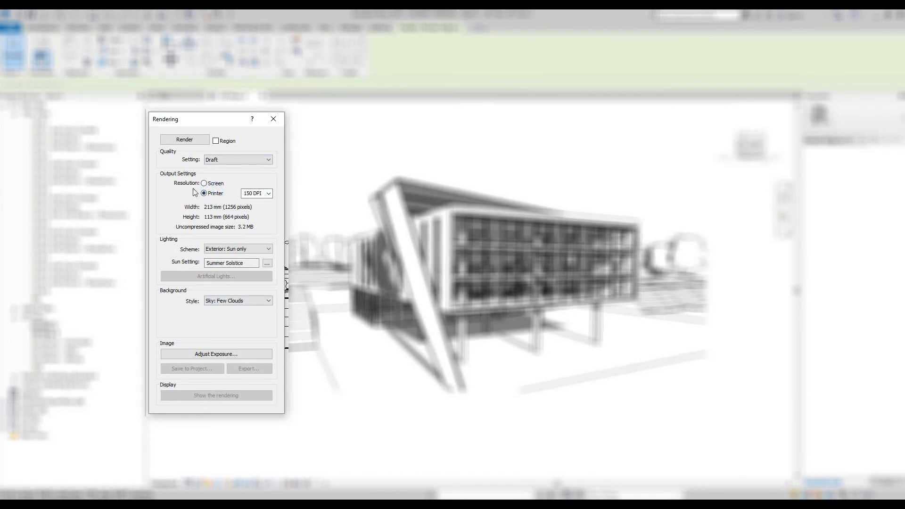
click(269, 193)
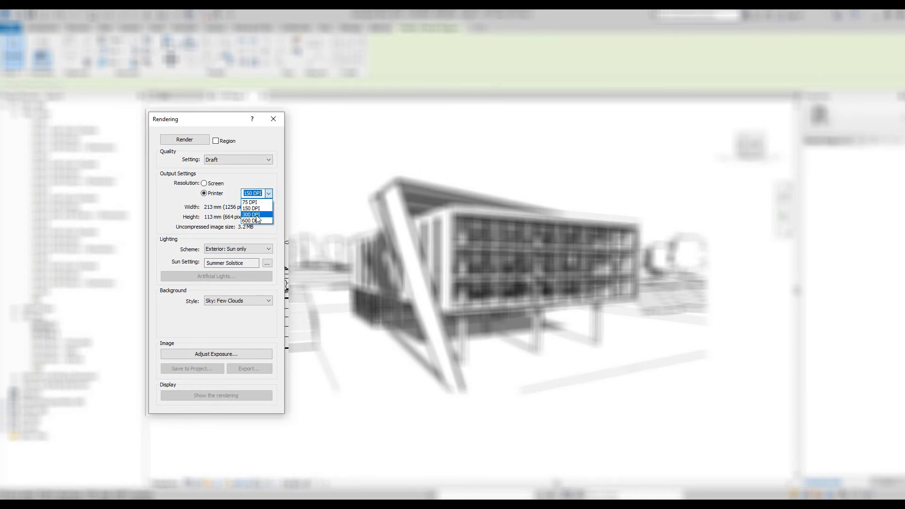
click(270, 179)
click(204, 183)
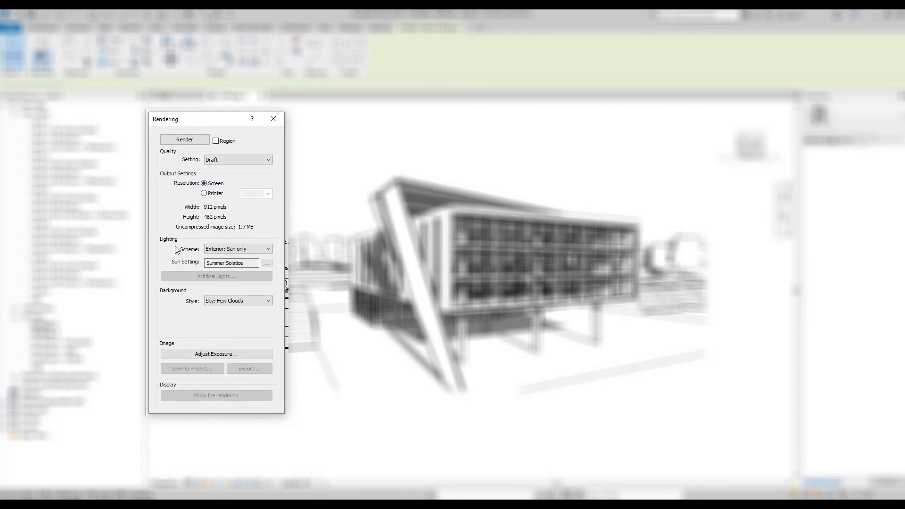
click(250, 248)
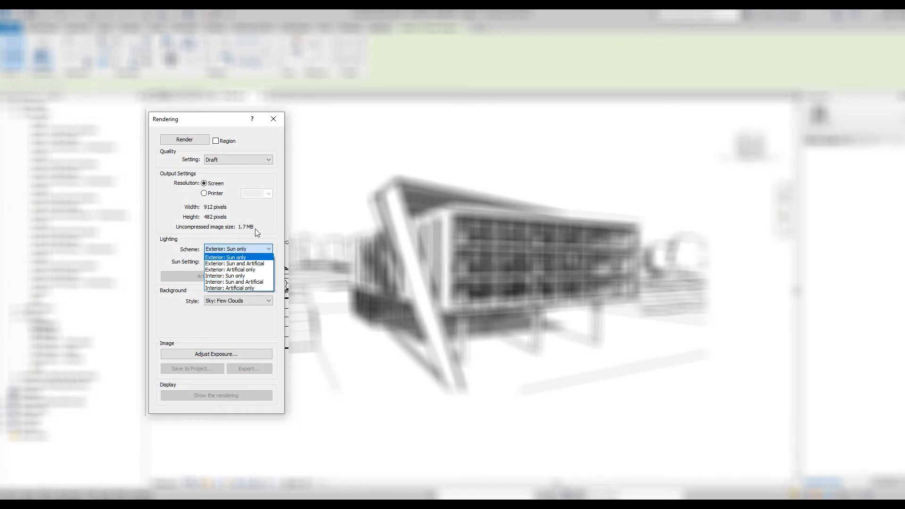
click(264, 210)
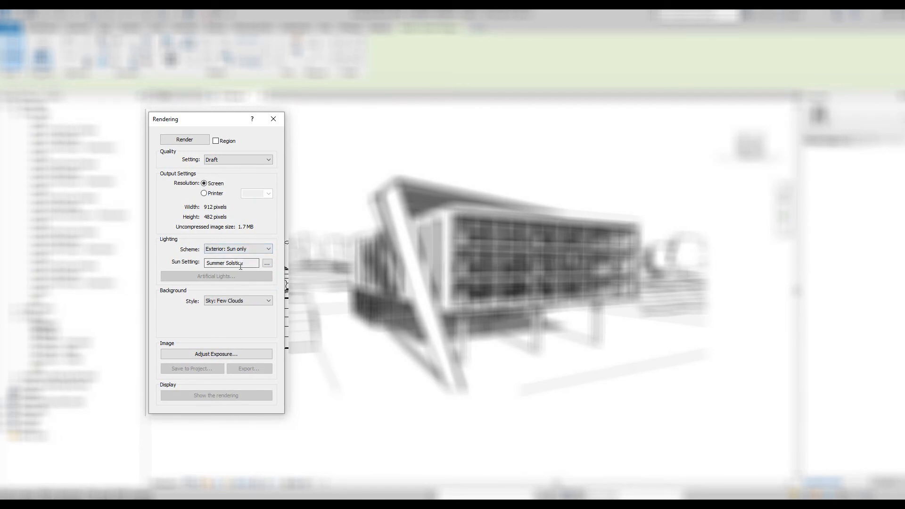
- Examine the Single Day and Multi-Day solar studies in the rendering's sun settings, return to Still, and cancel the dialog
click(267, 262)
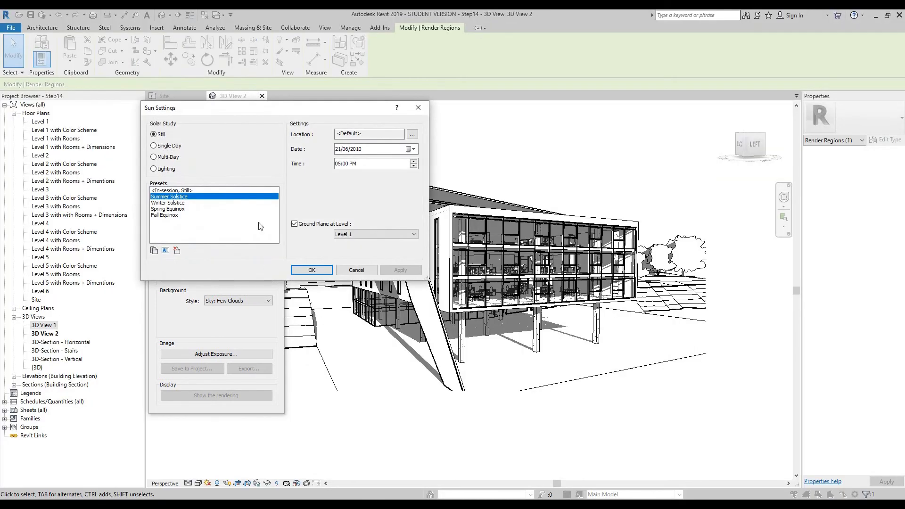
drag(244, 114, 410, 119)
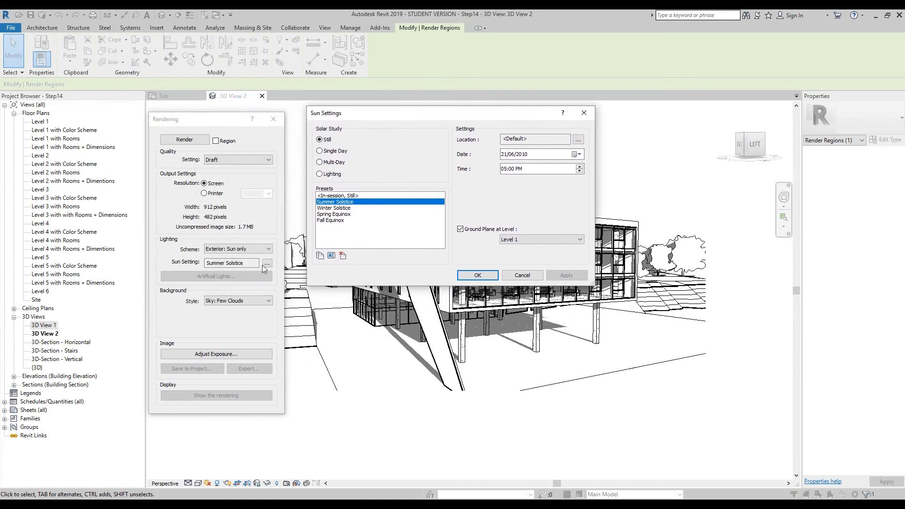
click(335, 151)
click(335, 162)
click(325, 139)
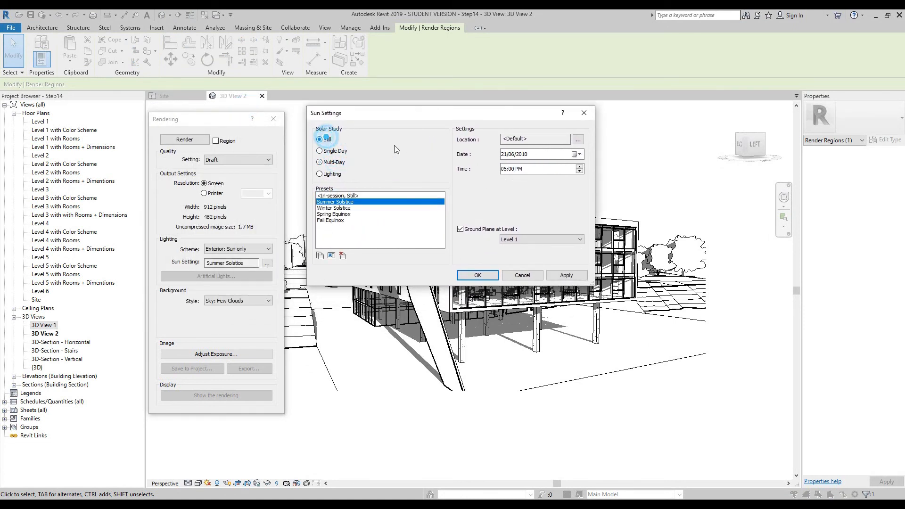
click(522, 276)
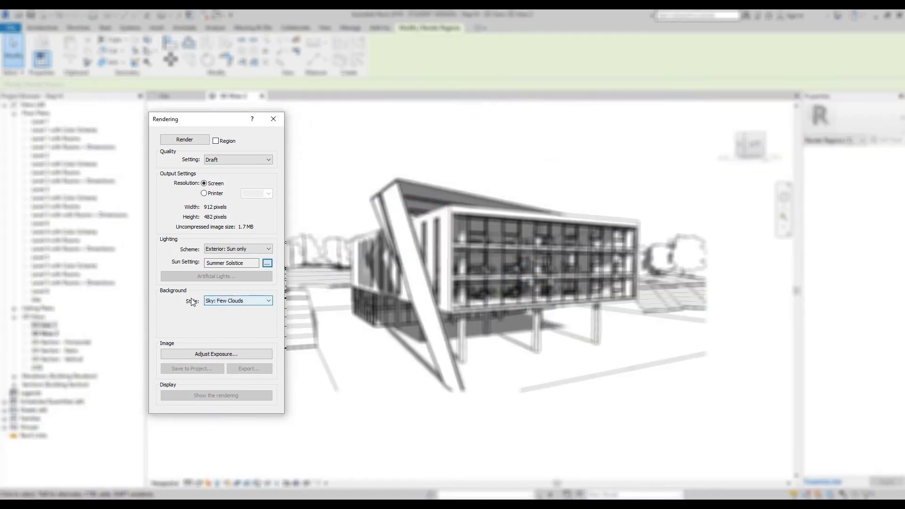
- Review the rendering's background style options, keeping Sky: Few Clouds, and inspect the exposure, highlight, shadow, saturation and white point controls
click(245, 302)
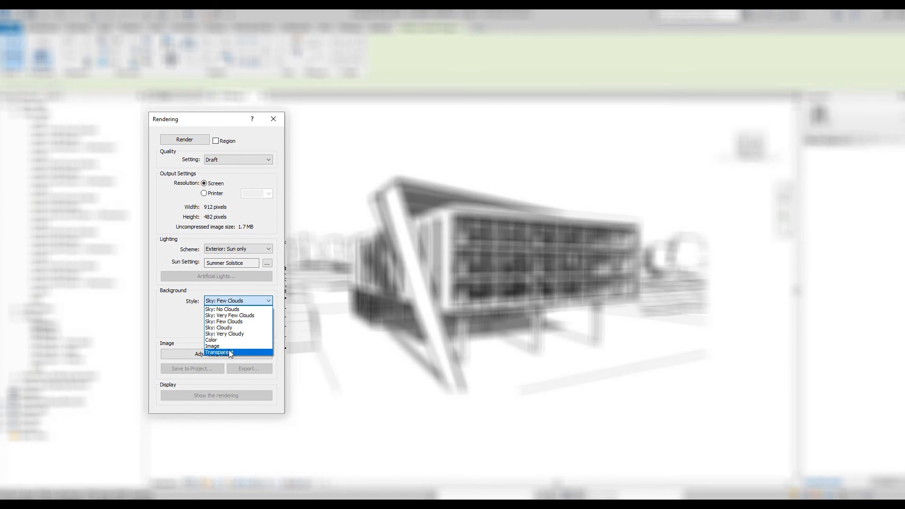
click(171, 308)
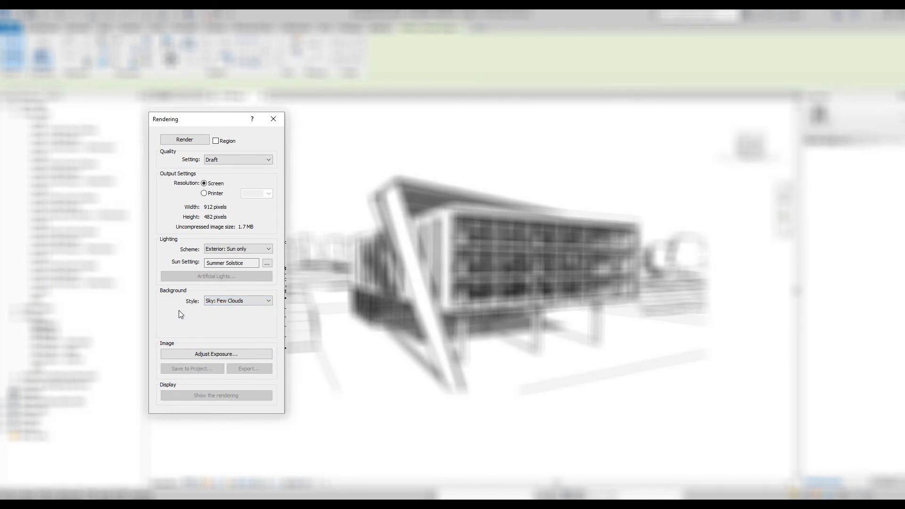
click(235, 355)
drag(214, 169, 686, 119)
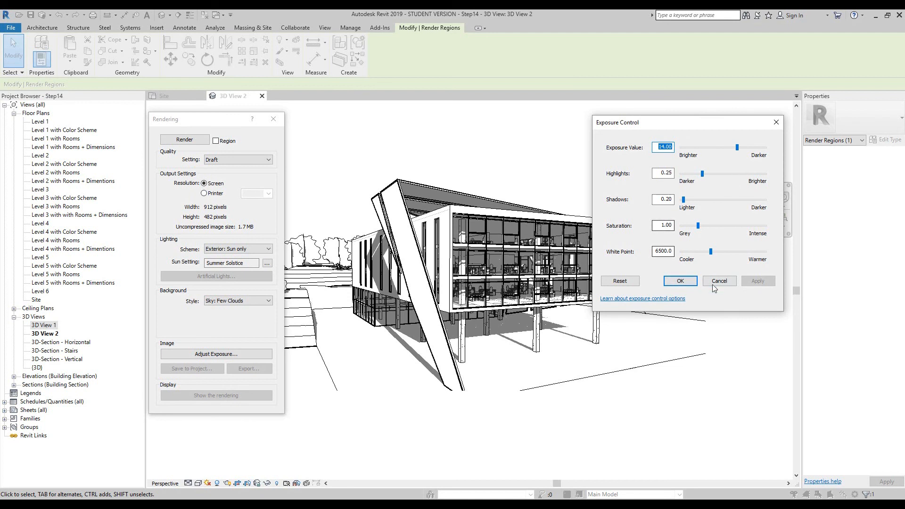
click(776, 124)
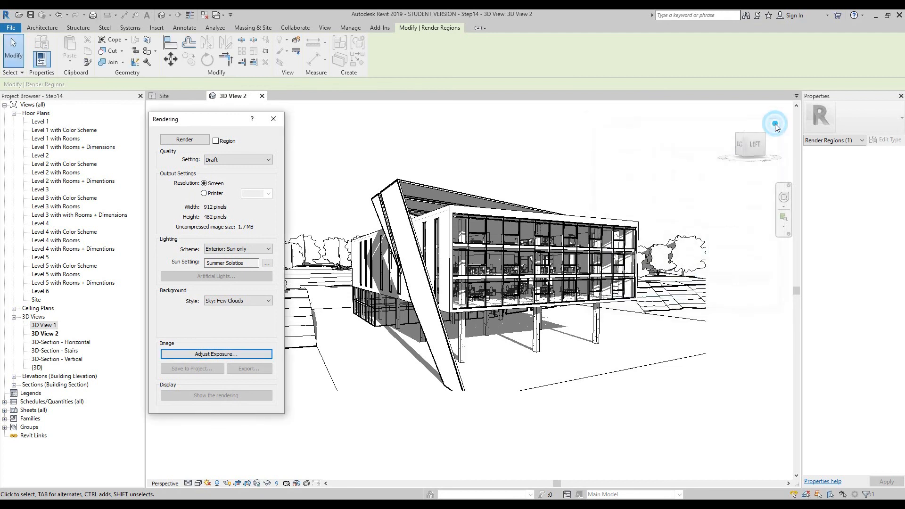